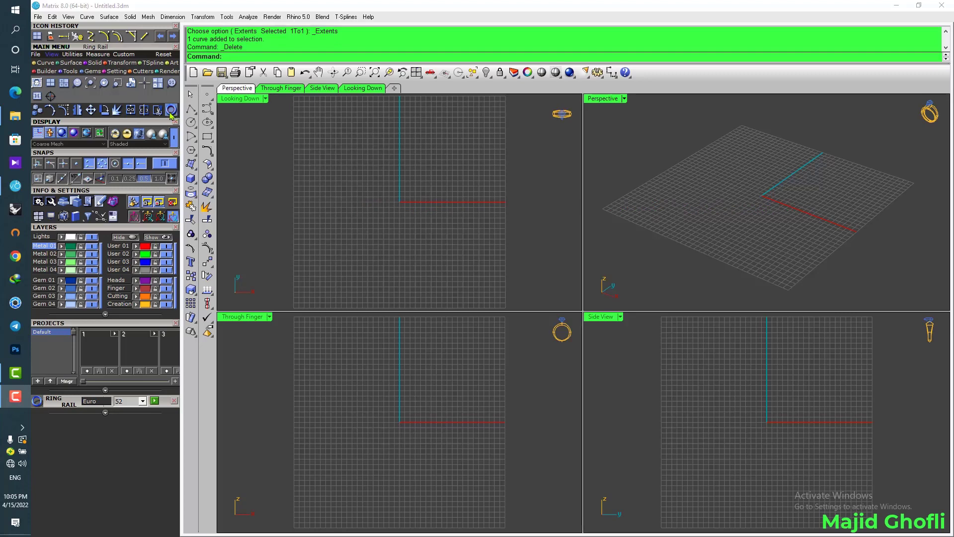
Step: Create a Euro size 55 ring rail
{"action": "left_click", "coordinate": [142, 401]}
{"action": "scroll", "coordinate": [133, 442], "scroll_direction": "up", "scroll_amount": 3}
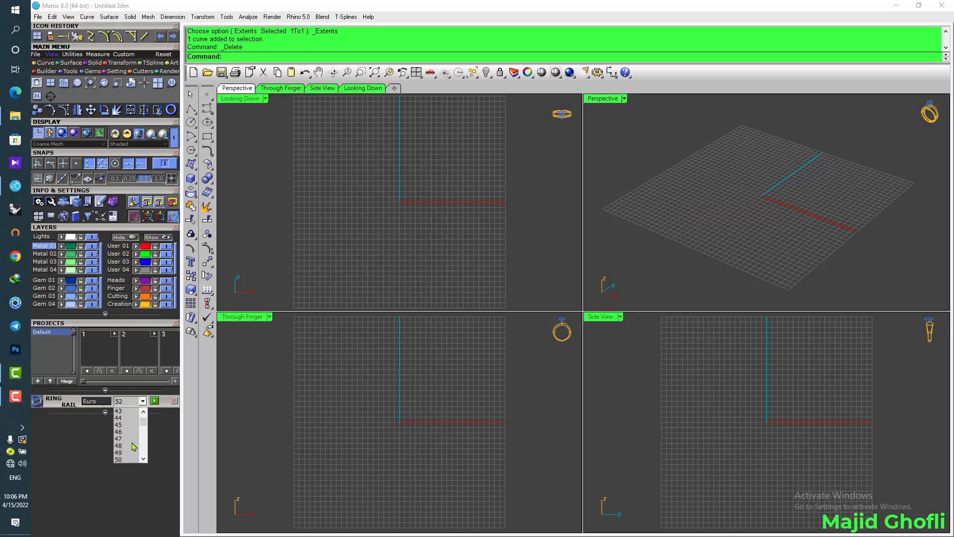
{"action": "scroll", "coordinate": [130, 439], "scroll_direction": "down", "scroll_amount": 3}
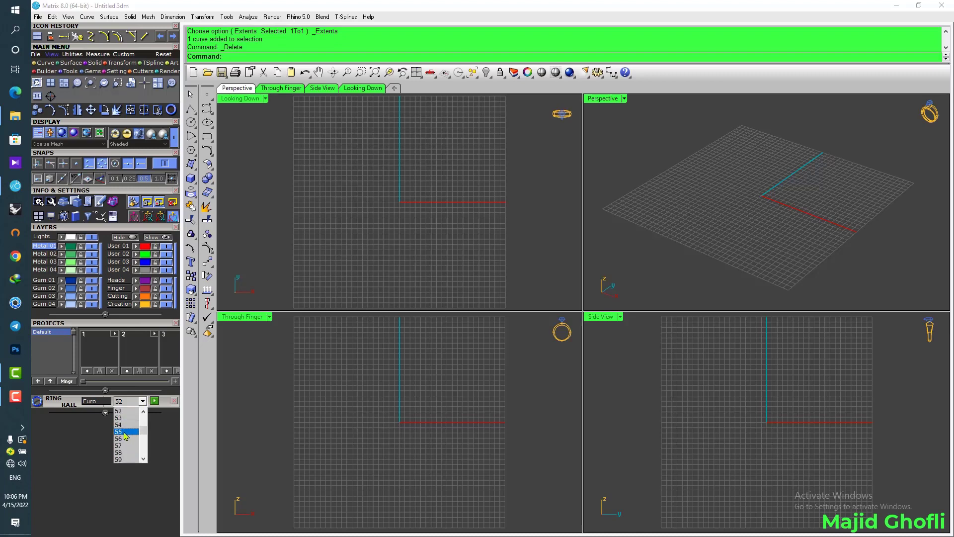
{"action": "left_click", "coordinate": [124, 432]}
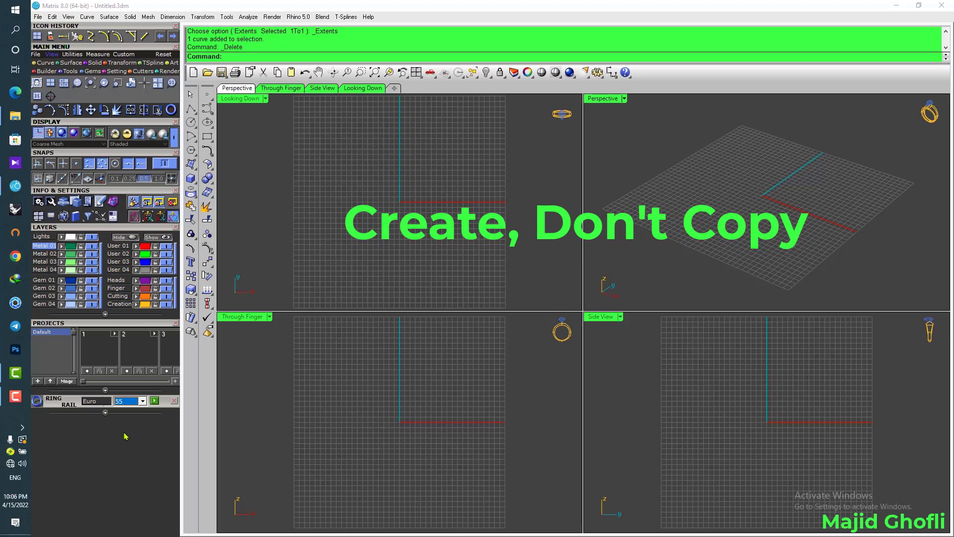
{"action": "left_click", "coordinate": [154, 401]}
{"action": "left_click_drag", "start_coordinate": [801, 139], "coordinate": [757, 183]}
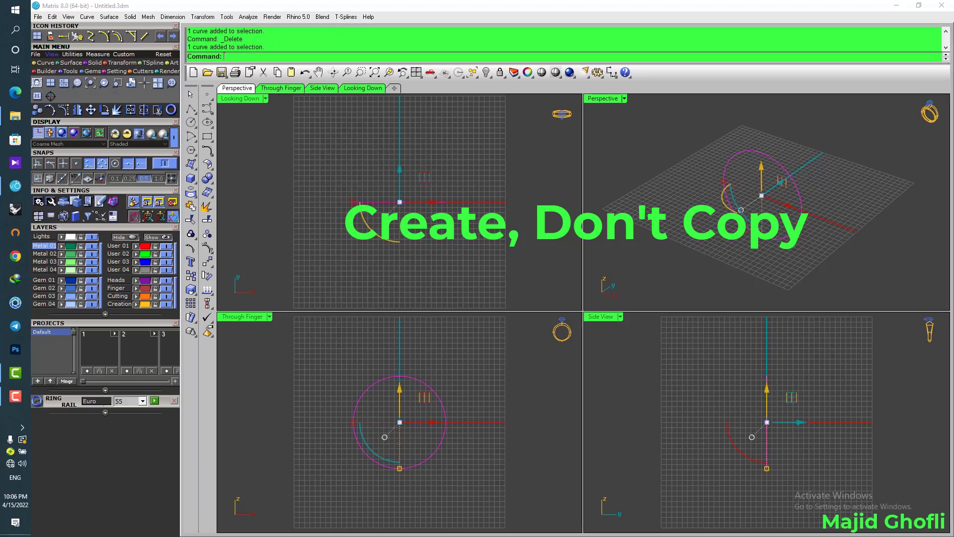
{"action": "left_click", "coordinate": [417, 348]}
Step: Draw a line of length 2 straight down from the ring rail's bottom quadrant in the Through Finger view
{"action": "left_click", "coordinate": [44, 62]}
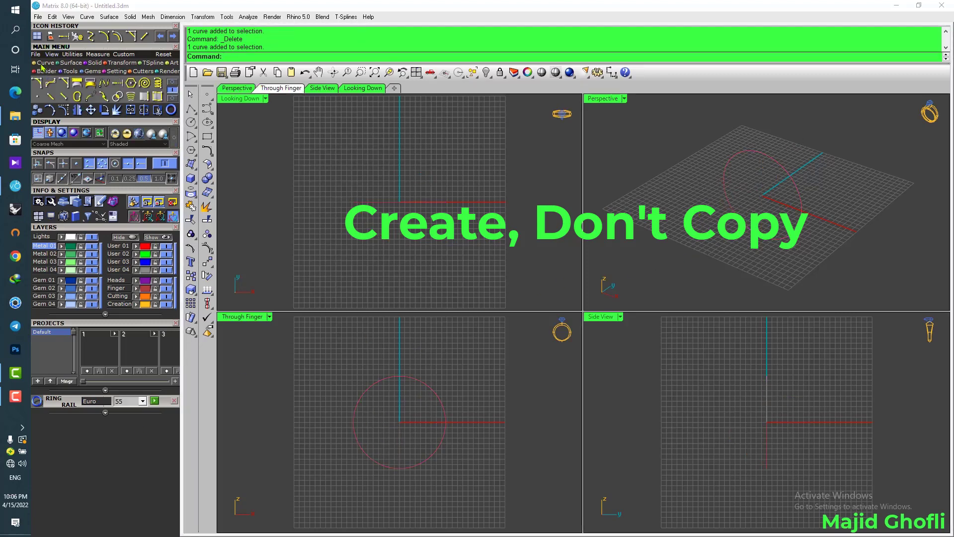
{"action": "left_click", "coordinate": [50, 83]}
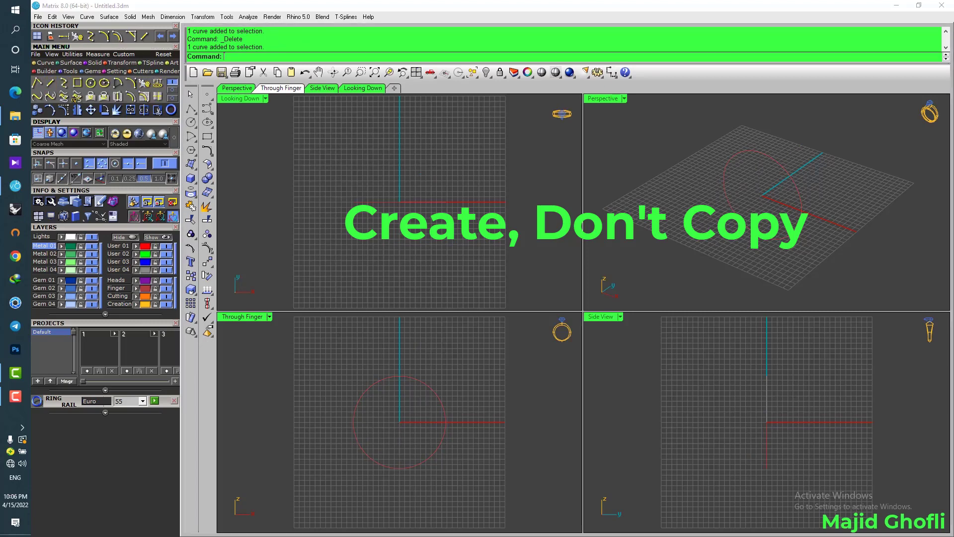
{"action": "left_click", "coordinate": [399, 468]}
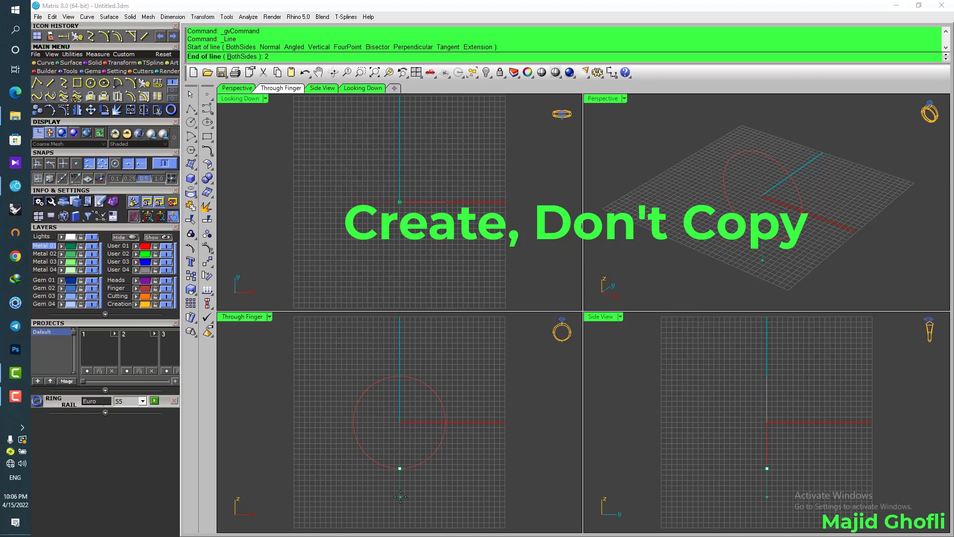
{"action": "key", "text": "Return"}
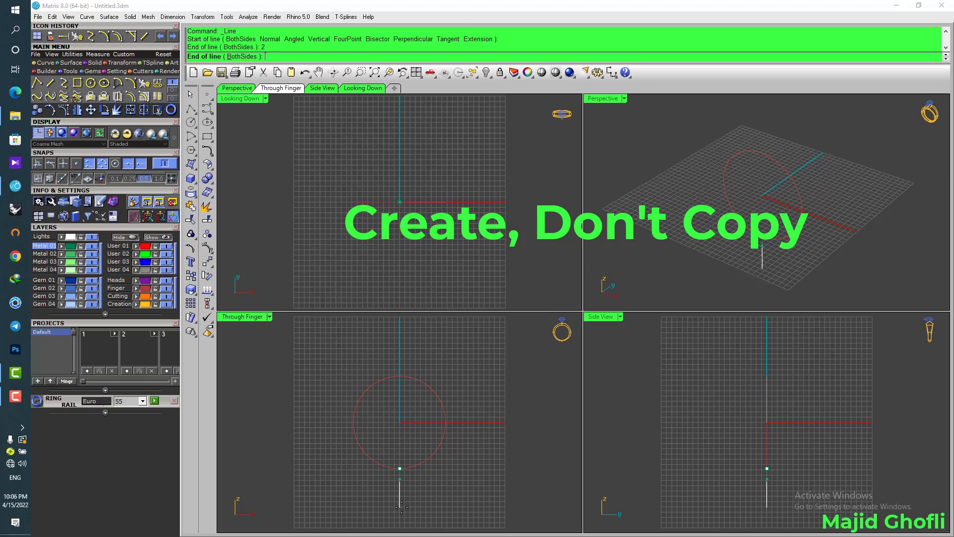
{"action": "key", "text": "Escape"}
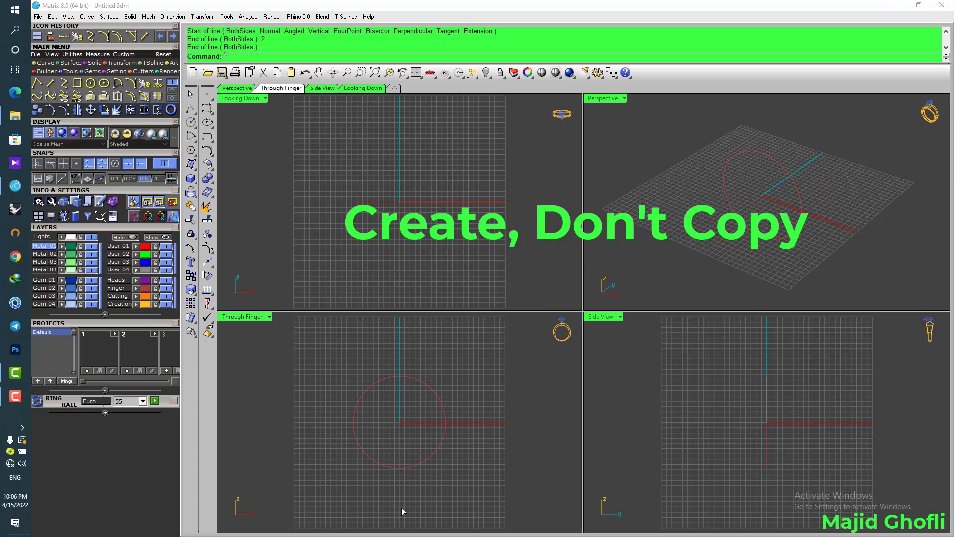
Step: Draw a line of length 2.5 horizontally outward from the ring rail's left quadrant in the Through Finger view
{"action": "key", "text": "Return"}
{"action": "left_click", "coordinate": [353, 422]}
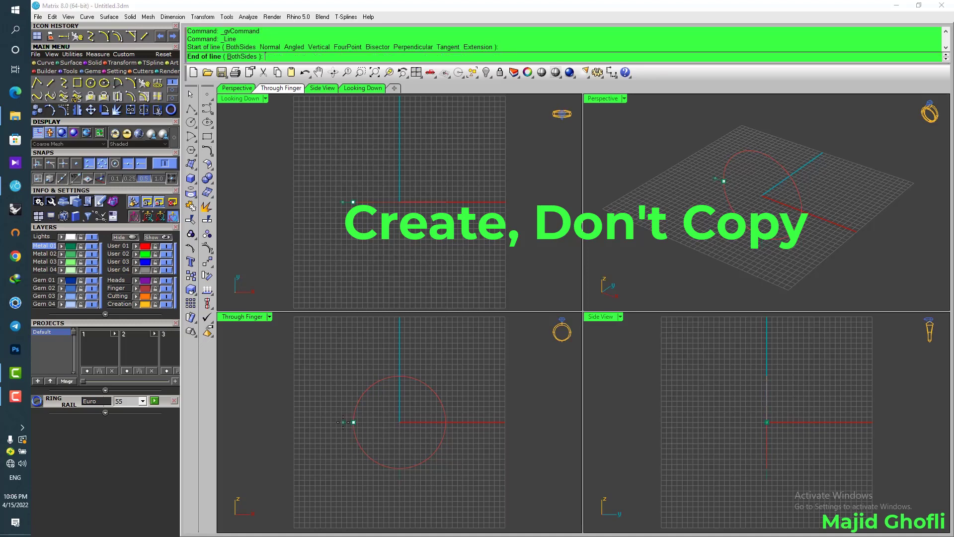
{"action": "type", "text": "2.5"}
{"action": "key", "text": "Return"}
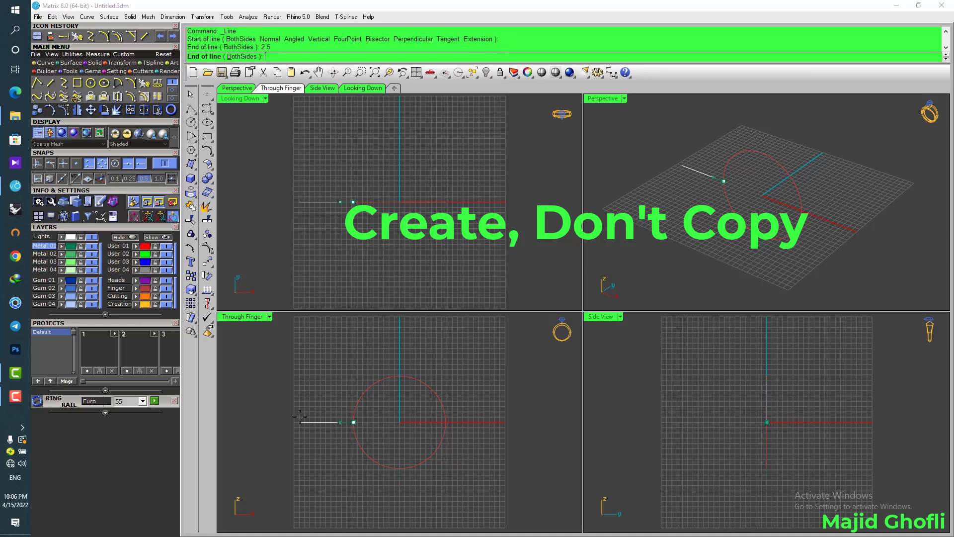
{"action": "key", "text": "Return"}
Step: Select both thickness guide lines and assign them to the Creation layer
{"action": "left_click_drag", "start_coordinate": [317, 403], "coordinate": [420, 518]}
{"action": "key", "text": "Delete"}
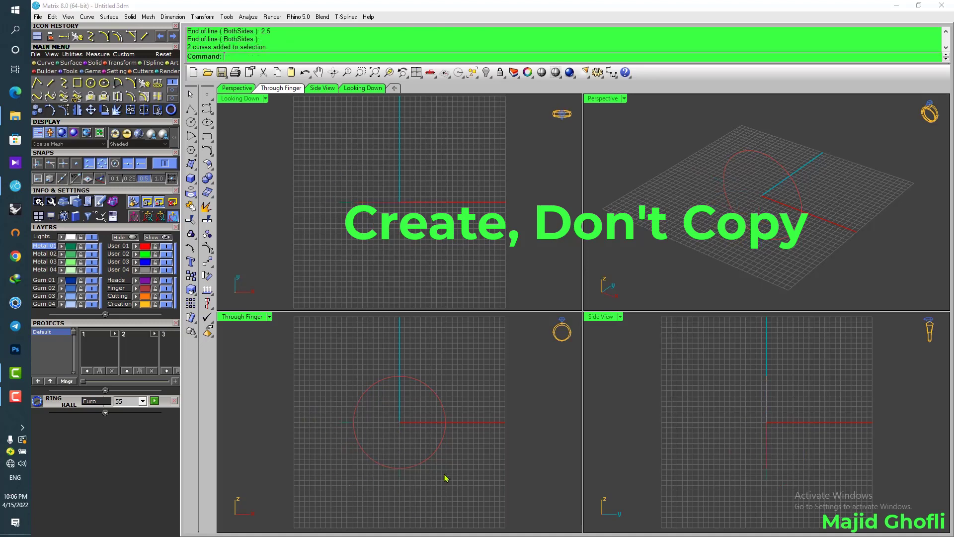
{"action": "left_click_drag", "start_coordinate": [319, 409], "coordinate": [424, 507]}
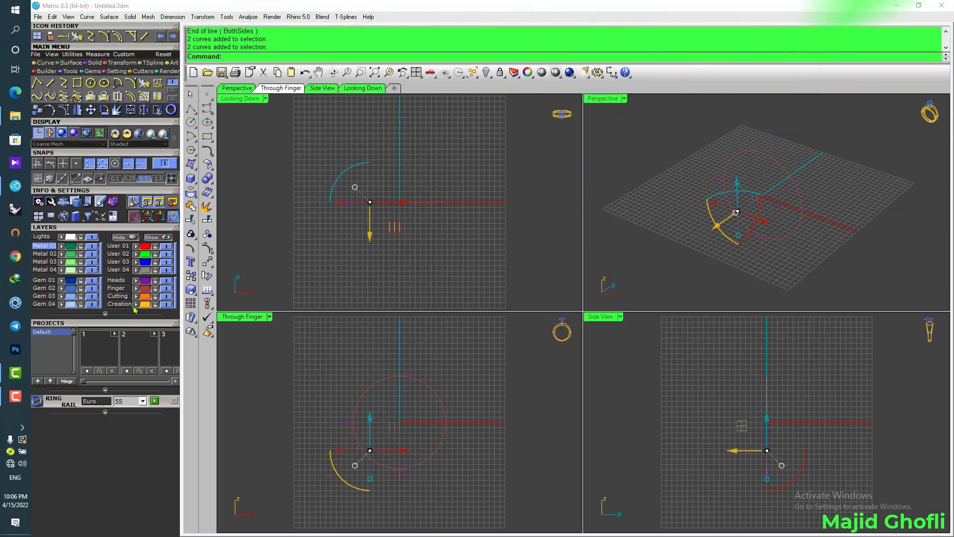
{"action": "left_click", "coordinate": [120, 303]}
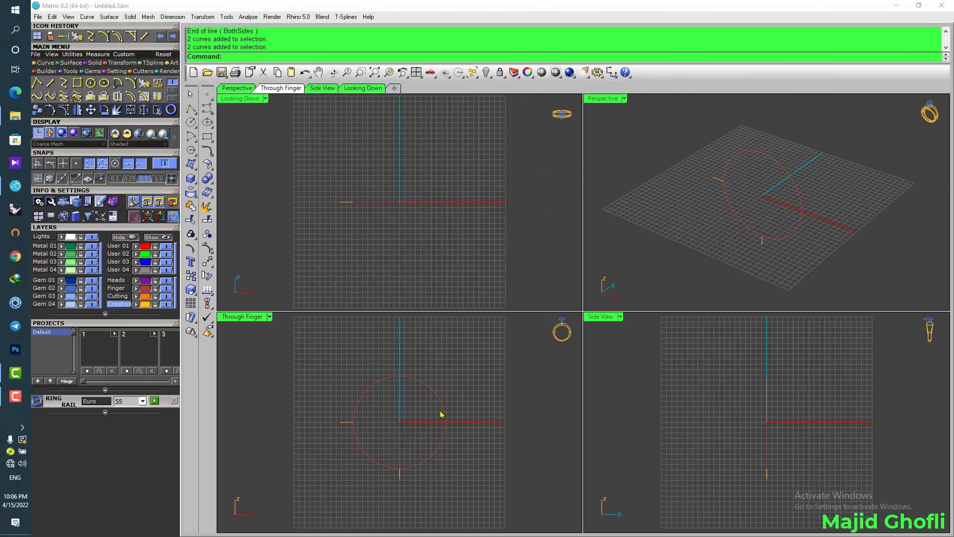
Step: Draw a 10 by 10 rectangle centred on the origin in the Looking Down view
{"action": "left_click", "coordinate": [77, 82]}
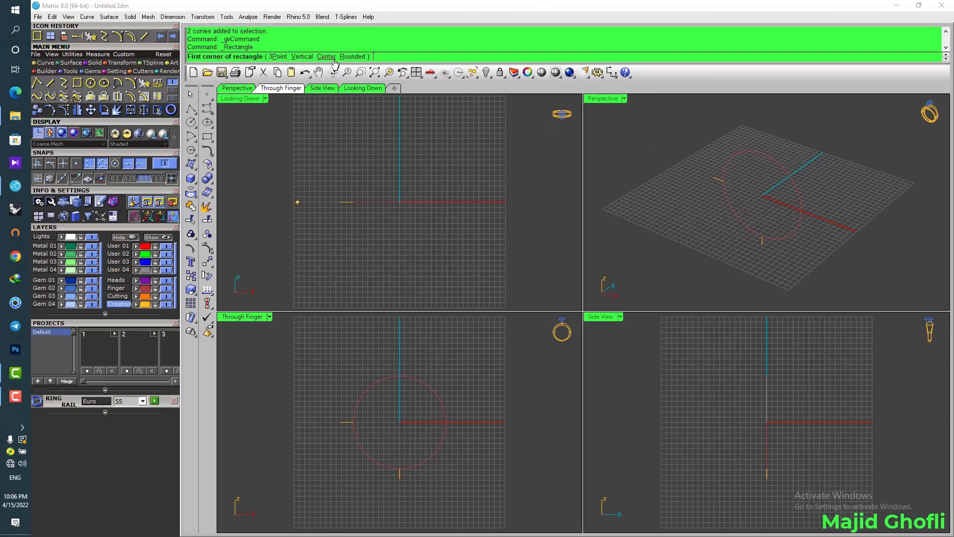
{"action": "left_click", "coordinate": [319, 56]}
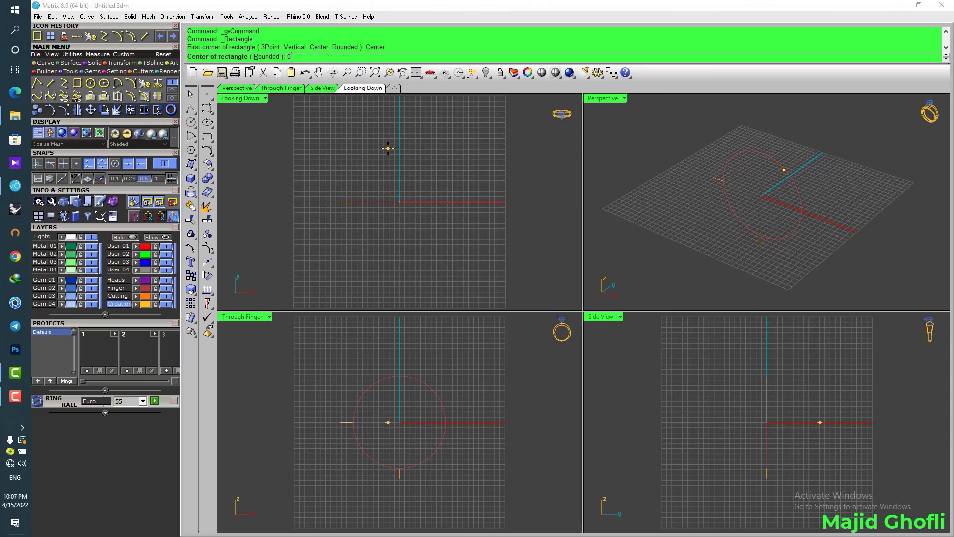
{"action": "type", "text": "0"}
{"action": "key", "text": "Return"}
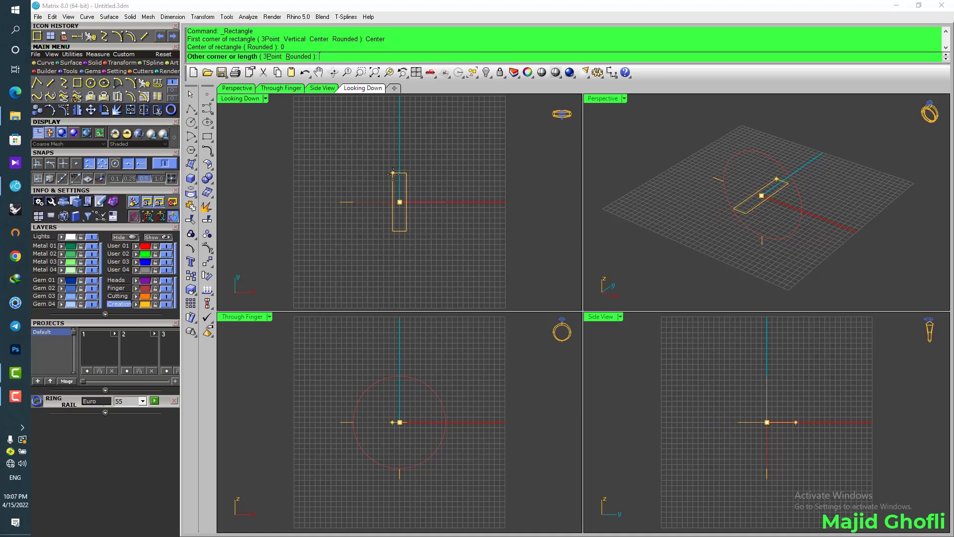
{"action": "type", "text": "10"}
{"action": "key", "text": "Return"}
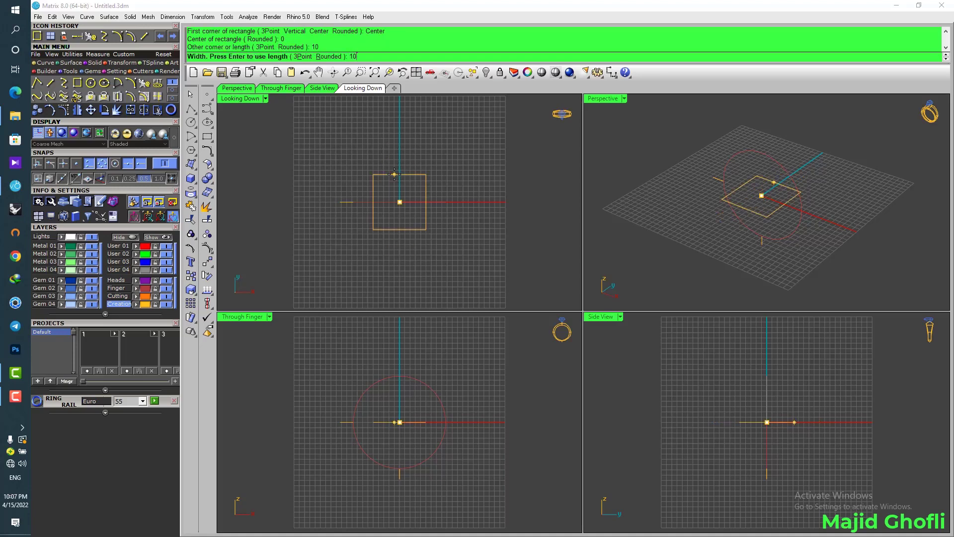
{"action": "key", "text": "Return"}
Step: Move the square straight up along the vertical axis to a position above the top of the ring rail
{"action": "left_click", "coordinate": [763, 221]}
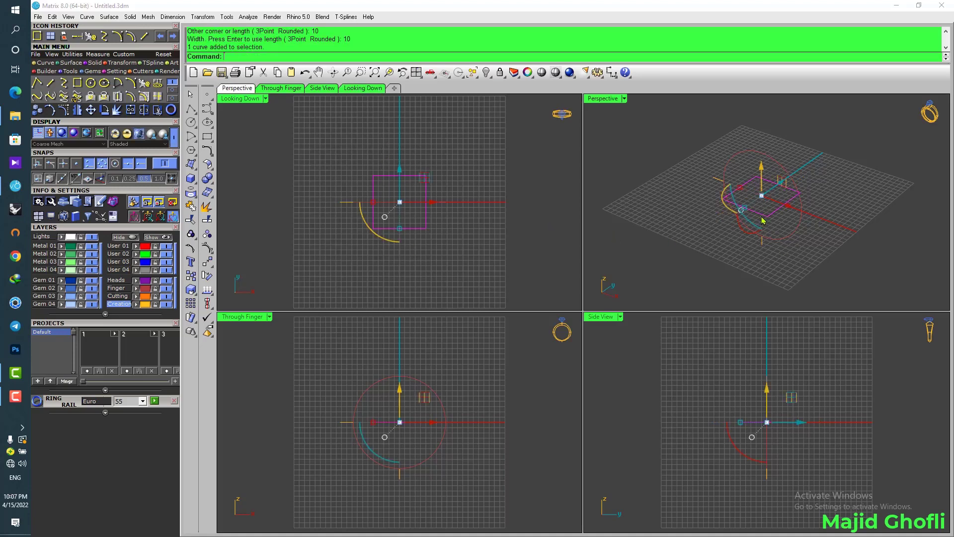
{"action": "left_click_drag", "start_coordinate": [400, 394], "coordinate": [400, 331]}
{"action": "left_click", "coordinate": [480, 351]}
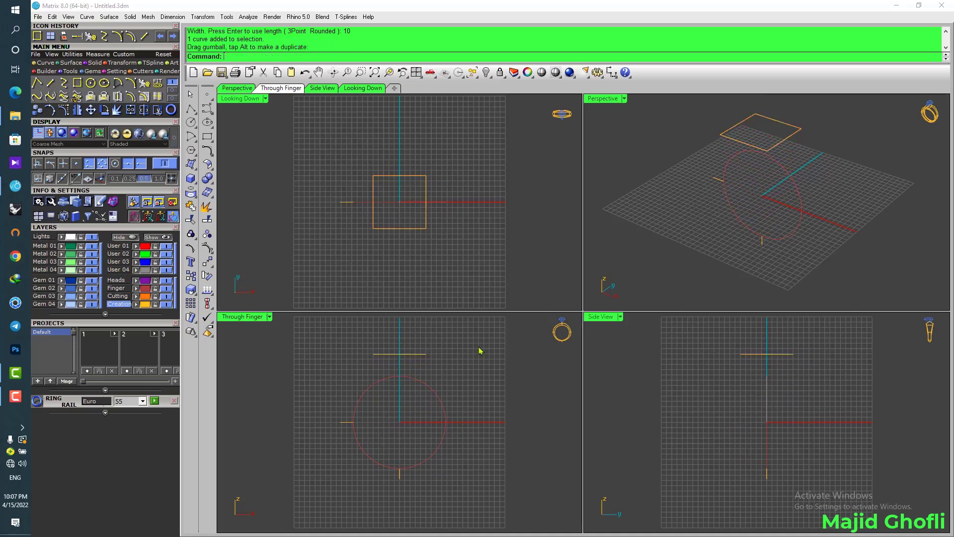
{"action": "right_click_drag", "start_coordinate": [741, 233], "coordinate": [773, 202]}
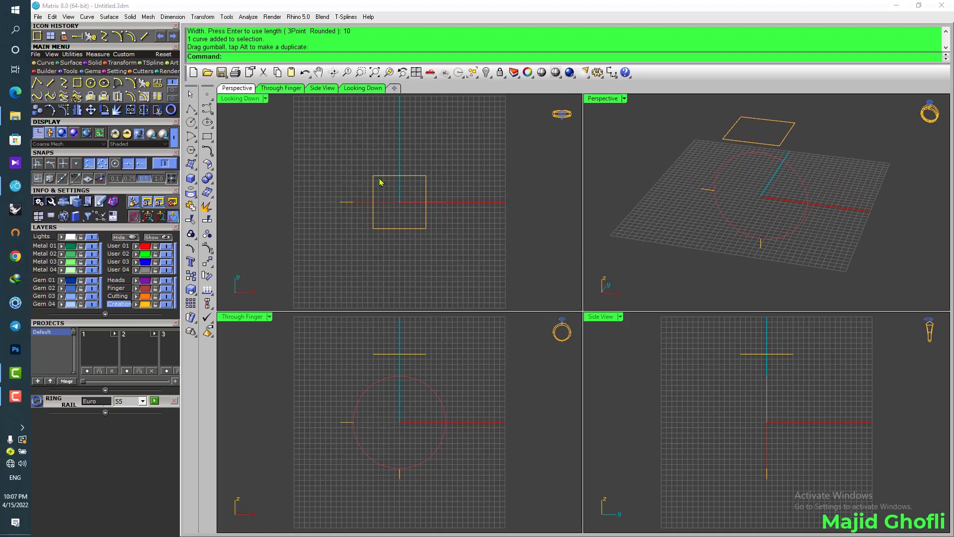
Step: Chamfer the square's upper-left corner in the Looking Down view with both distances set to 2
{"action": "left_click", "coordinate": [426, 206]}
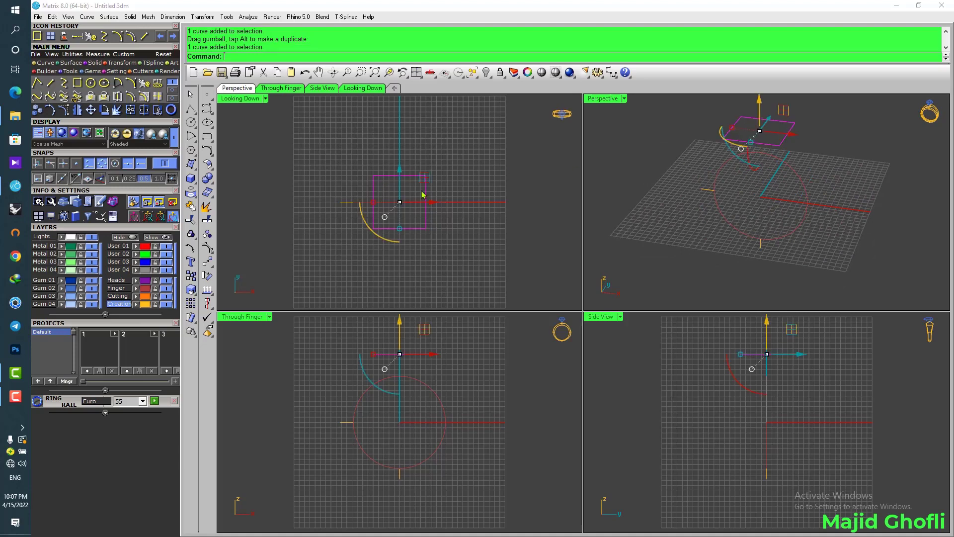
{"action": "left_click", "coordinate": [410, 155]}
{"action": "left_click", "coordinate": [379, 176]}
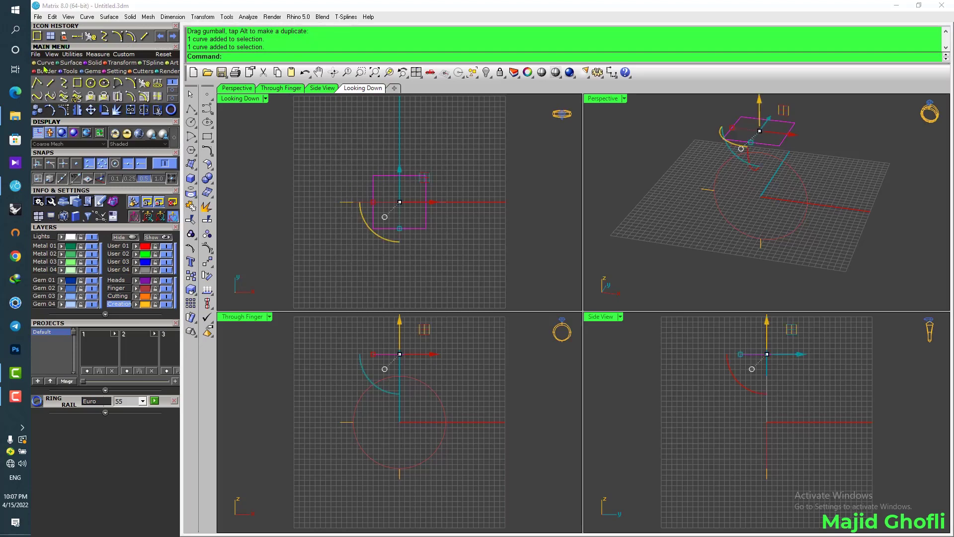
{"action": "left_click", "coordinate": [174, 91]}
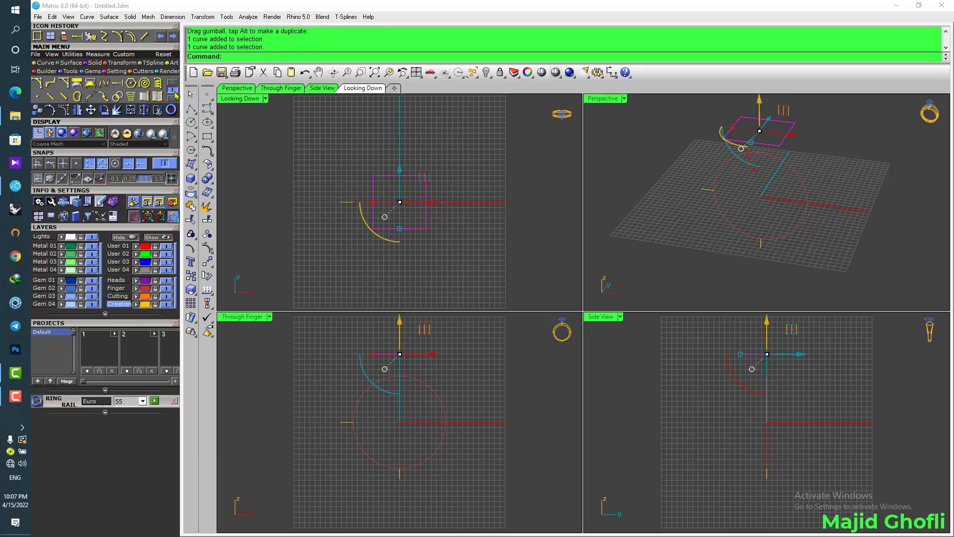
{"action": "left_click", "coordinate": [65, 83]}
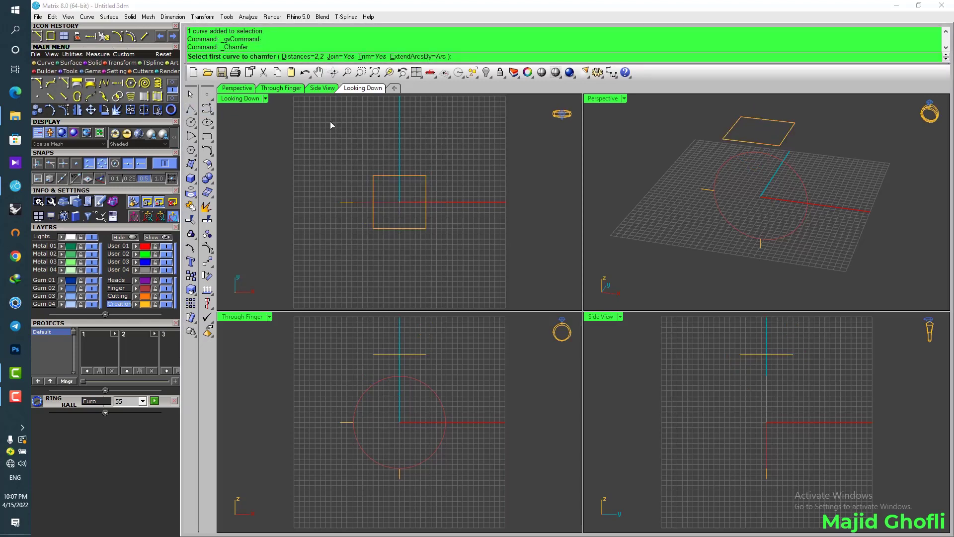
{"action": "type", "text": "2"}
{"action": "key", "text": "Return"}
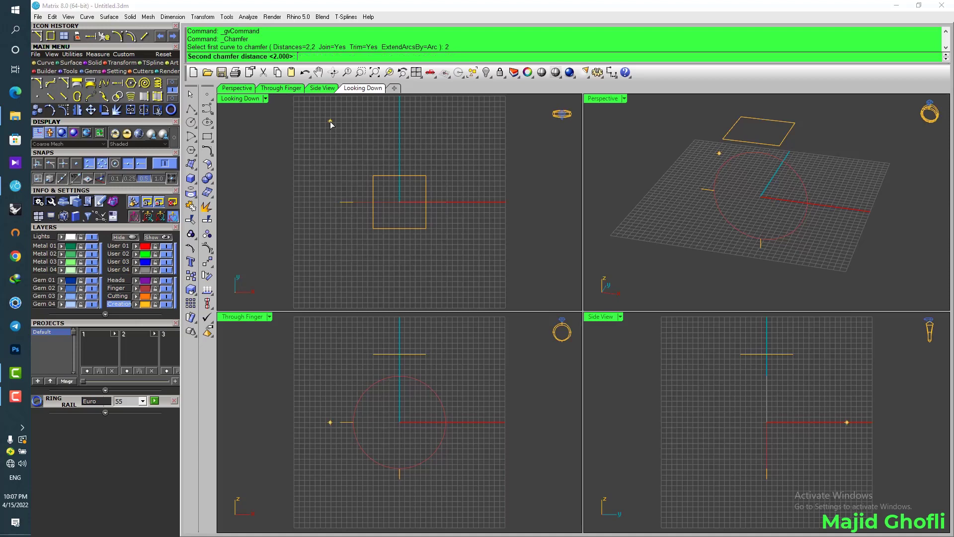
{"action": "key", "text": "Return"}
{"action": "left_click", "coordinate": [384, 176]}
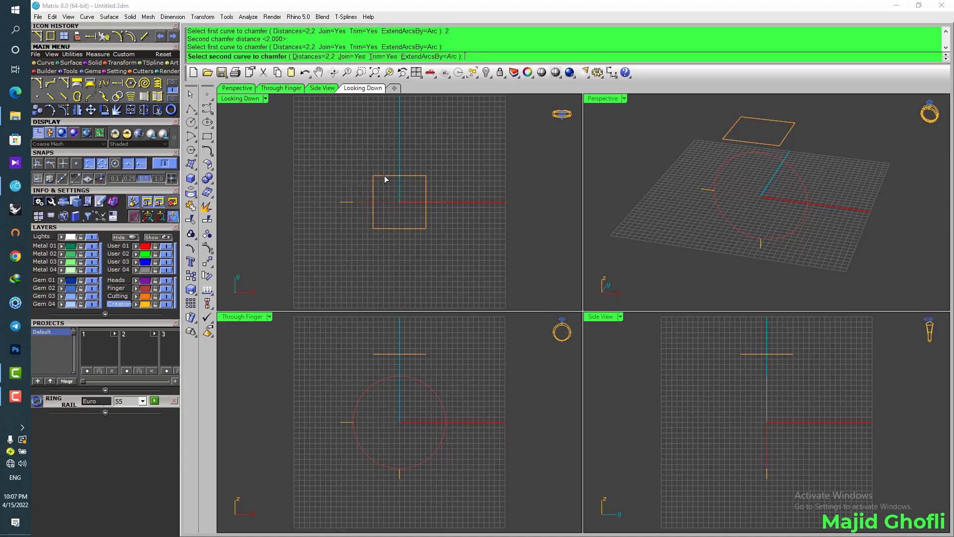
{"action": "left_click", "coordinate": [375, 185]}
Step: Chamfer the square's other three corners with distances 2,2 to form an octagonal outline
{"action": "scroll", "coordinate": [380, 185], "scroll_direction": "up", "scroll_amount": 3}
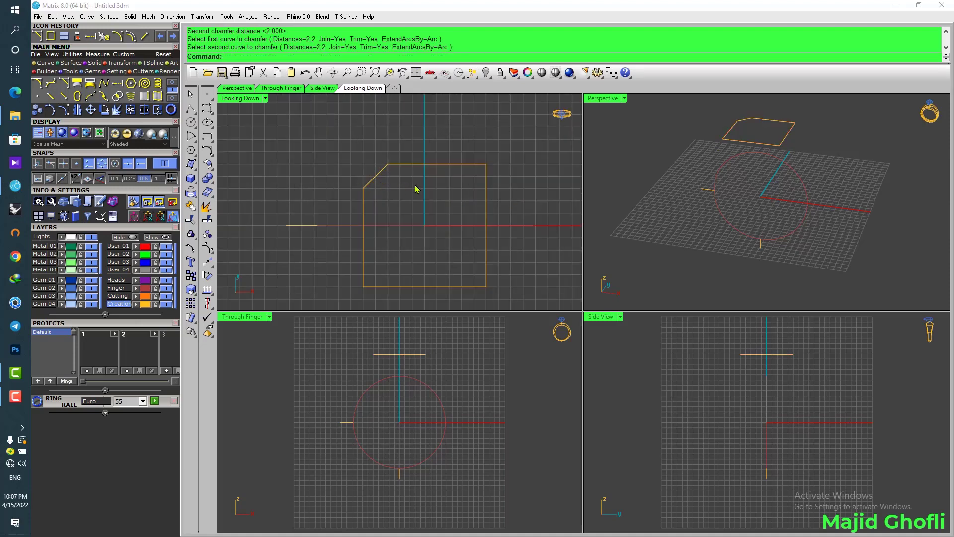
{"action": "key", "text": "Return"}
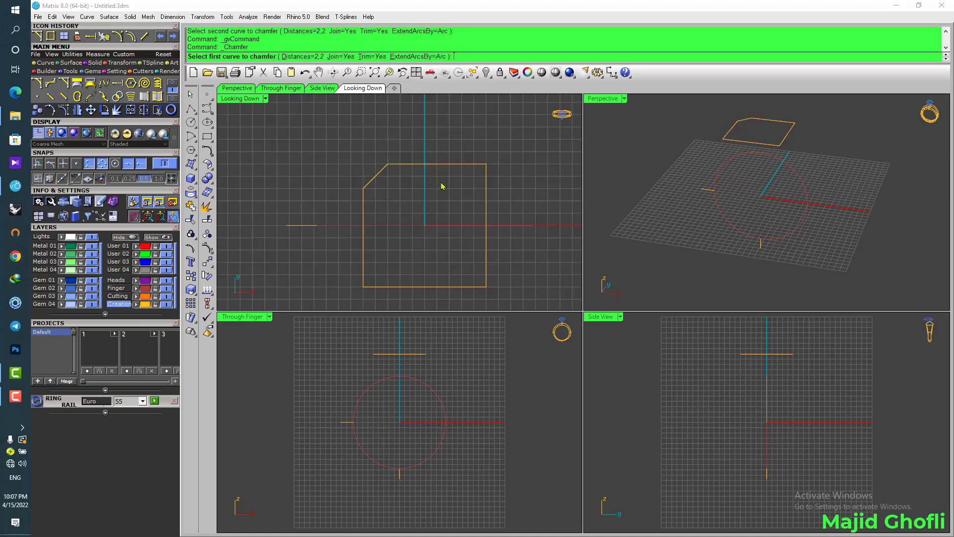
{"action": "left_click", "coordinate": [465, 165]}
{"action": "left_click", "coordinate": [486, 183]}
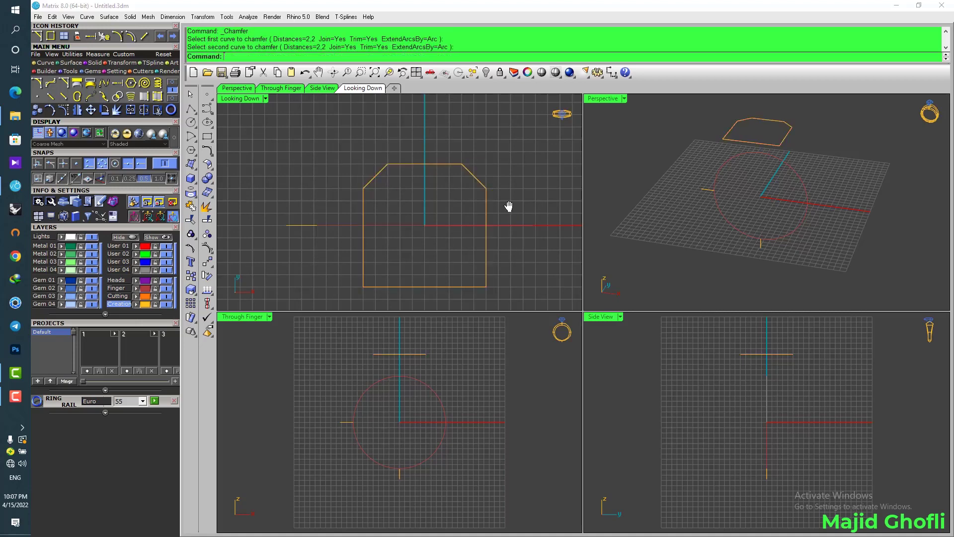
{"action": "right_click_drag", "start_coordinate": [507, 206], "coordinate": [496, 185]}
{"action": "key", "text": "Return"}
{"action": "left_click", "coordinate": [352, 237]}
{"action": "left_click", "coordinate": [366, 262]}
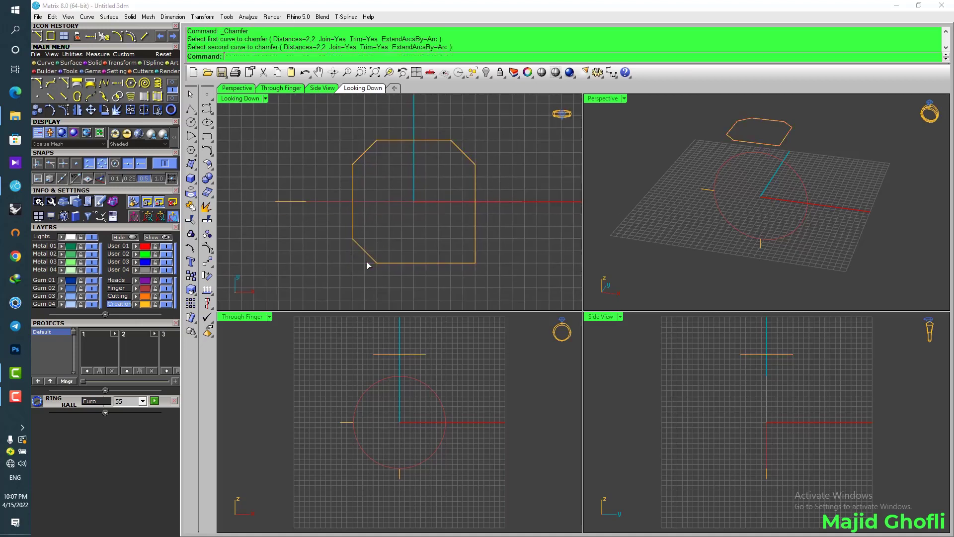
{"action": "key", "text": "Return"}
{"action": "left_click", "coordinate": [449, 262]}
{"action": "left_click", "coordinate": [475, 234]}
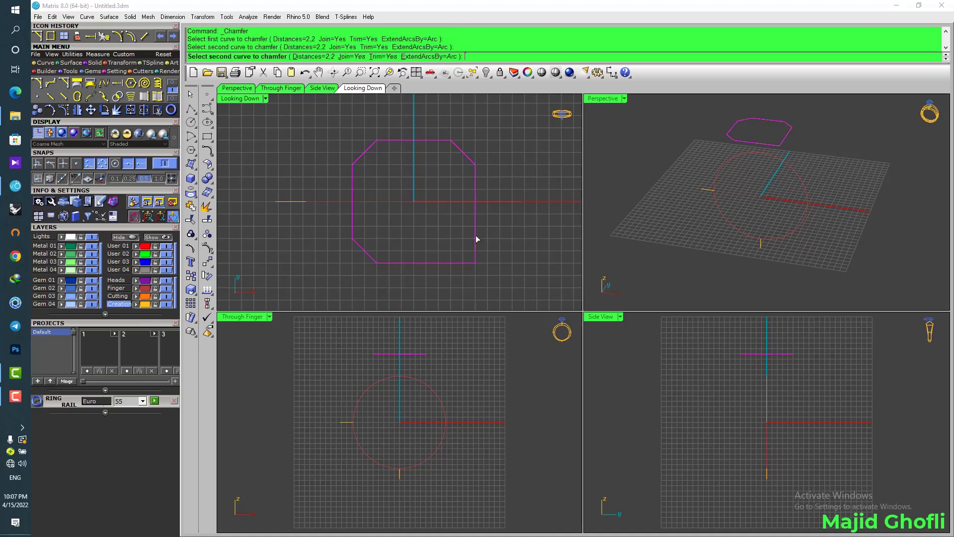
{"action": "right_click_drag", "start_coordinate": [620, 222], "coordinate": [842, 220]}
{"action": "scroll", "coordinate": [754, 130], "scroll_direction": "up", "scroll_amount": 3}
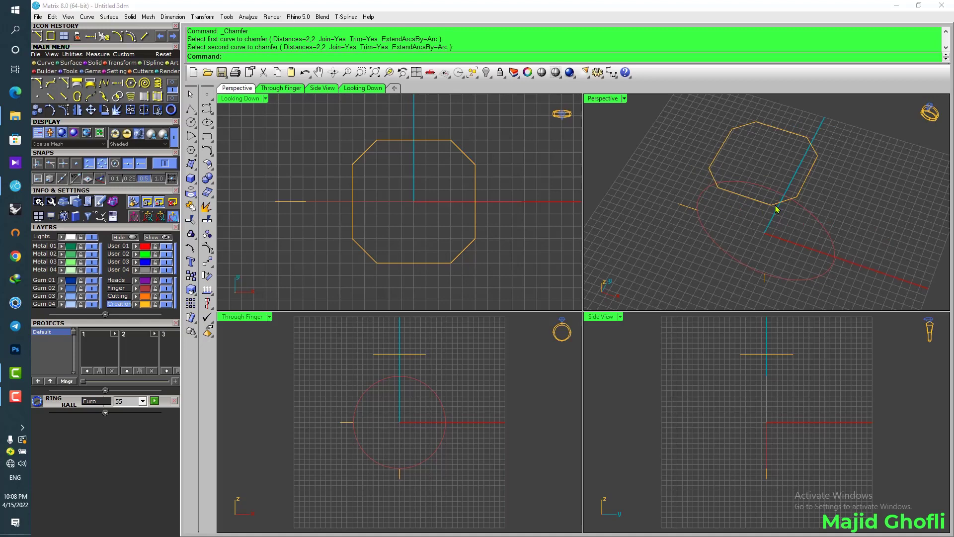
{"action": "right_click_drag", "start_coordinate": [812, 198], "coordinate": [857, 174]}
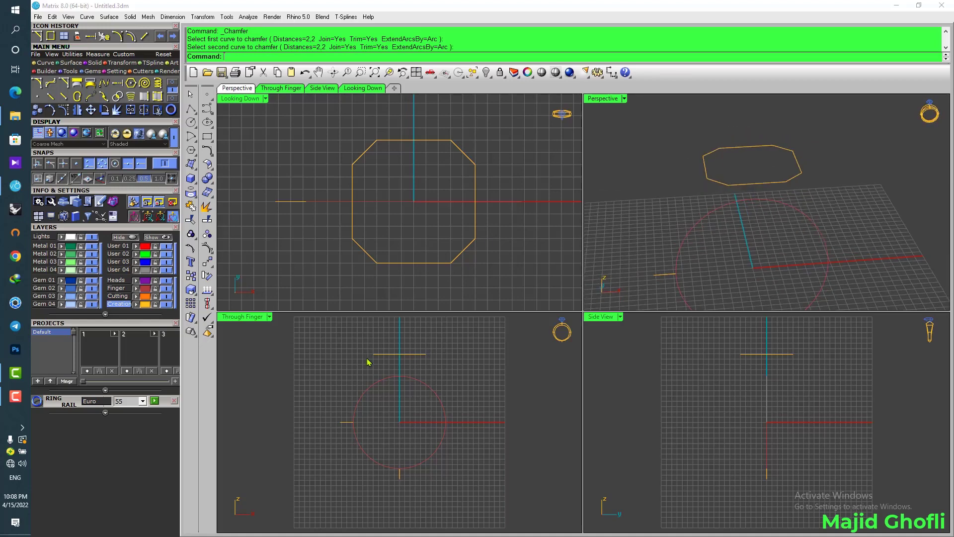
{"action": "right_click_drag", "start_coordinate": [411, 376], "coordinate": [395, 371]}
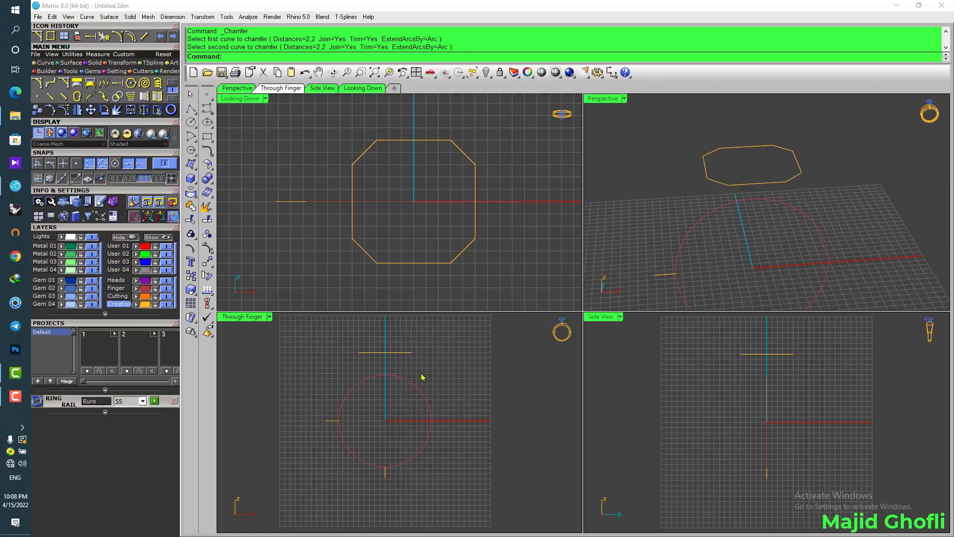
Step: Draw an arc in the Through Finger view from the bottom guide line's outer end to the side guide line's outer end, starting horizontally
{"action": "scroll", "coordinate": [417, 381], "scroll_direction": "down", "scroll_amount": 3}
{"action": "scroll", "coordinate": [416, 381], "scroll_direction": "up", "scroll_amount": 3}
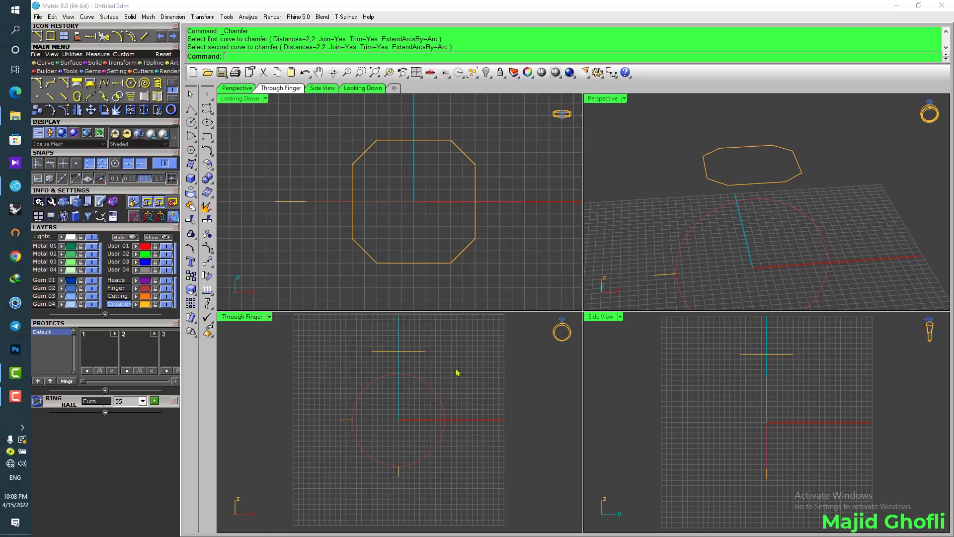
{"action": "right_click", "coordinate": [456, 368]}
{"action": "left_click", "coordinate": [289, 248]}
{"action": "left_click", "coordinate": [171, 85]}
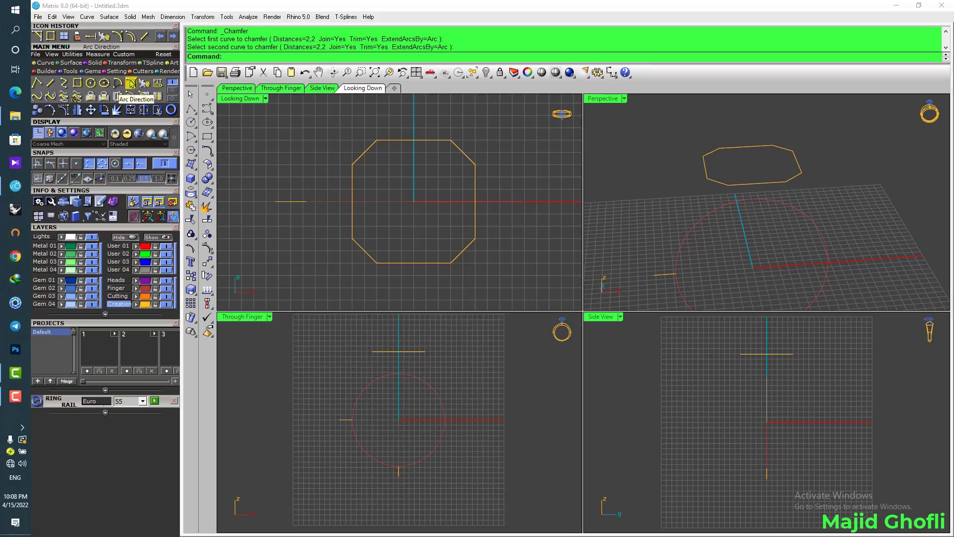
{"action": "left_click", "coordinate": [131, 83]}
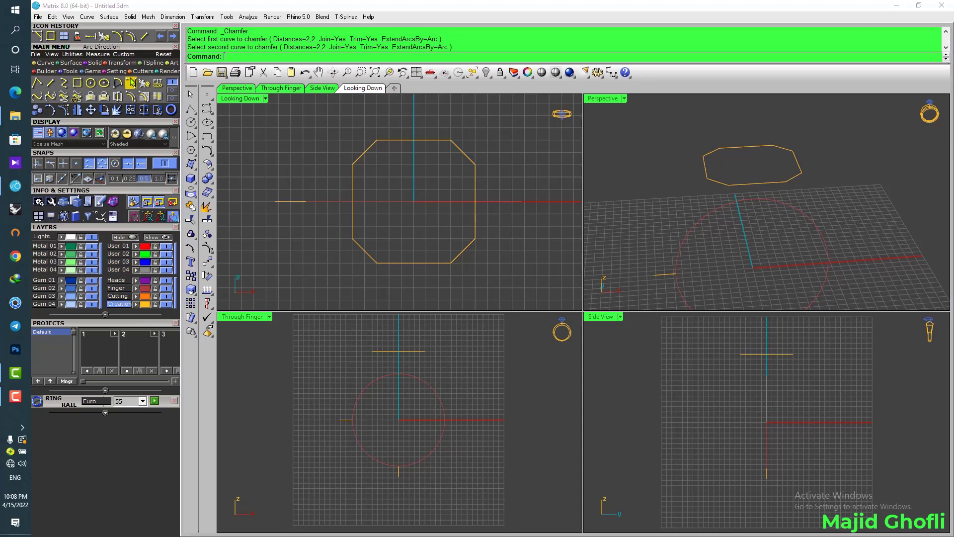
{"action": "left_click", "coordinate": [399, 477]}
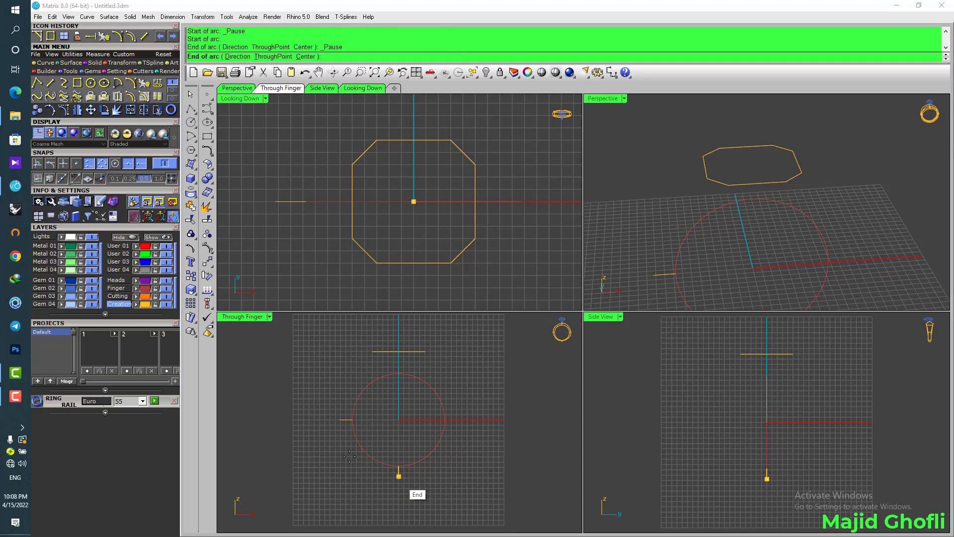
{"action": "left_click", "coordinate": [339, 420]}
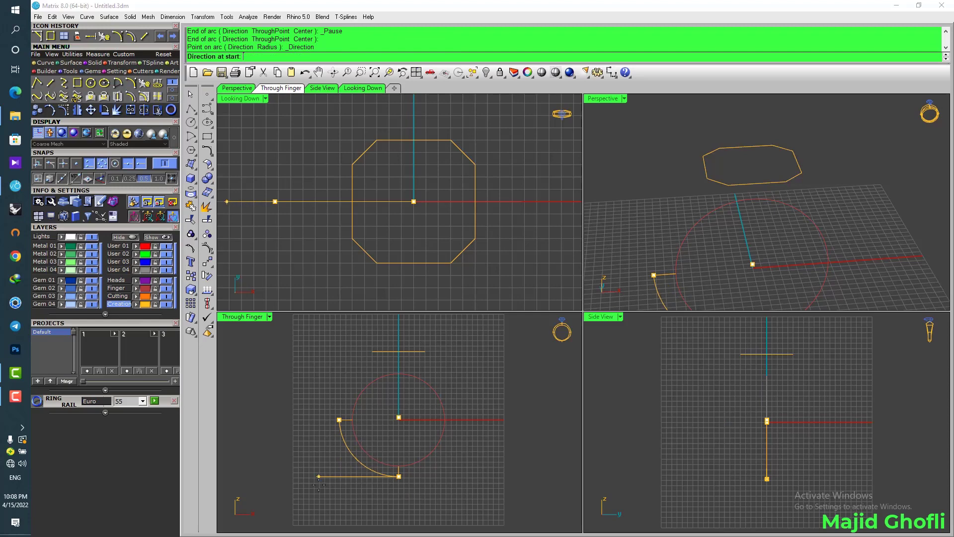
{"action": "left_click", "coordinate": [334, 487]}
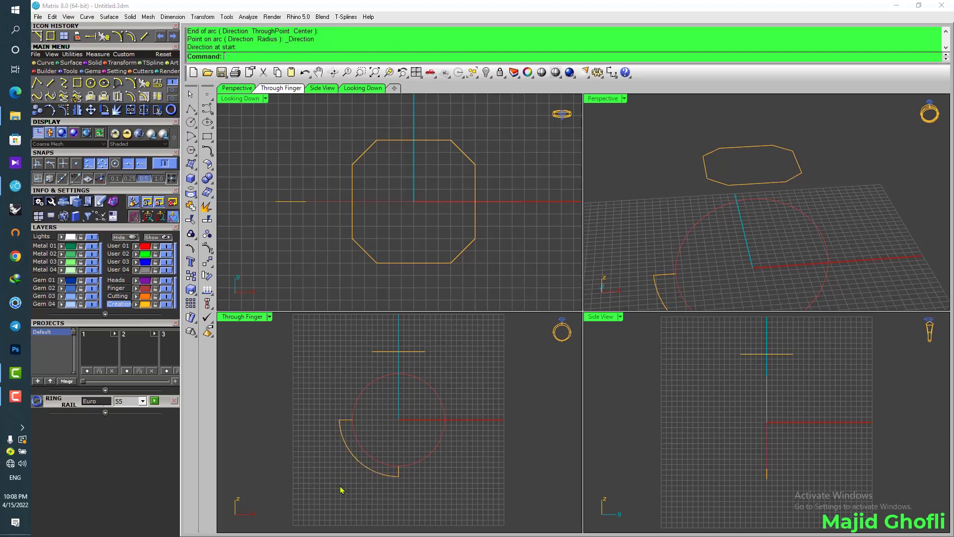
Step: Draw a vertically starting arc from the side guide line's outer end to the lower vertex of the octagon's left edge, and join both arcs
{"action": "right_click", "coordinate": [346, 423]}
{"action": "left_click", "coordinate": [339, 420]}
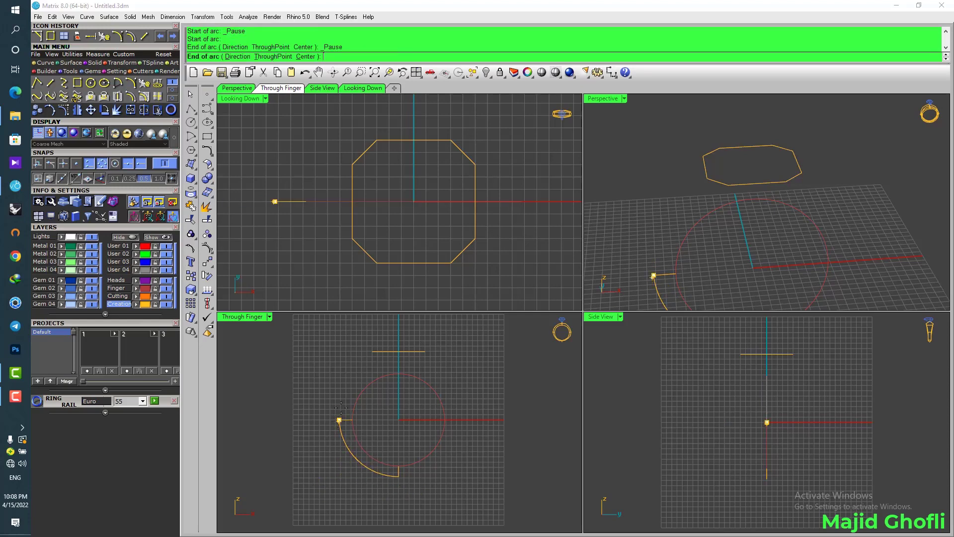
{"action": "left_click", "coordinate": [346, 240]}
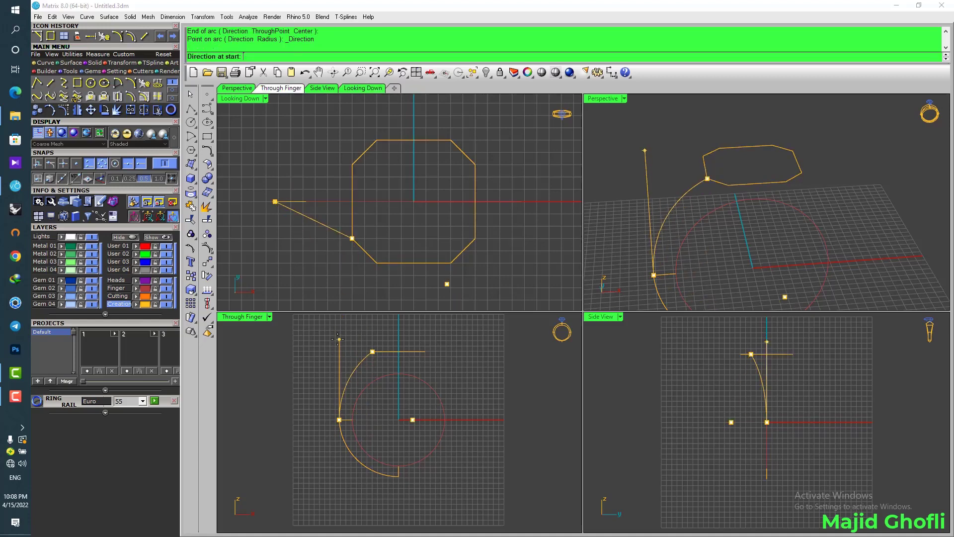
{"action": "left_click", "coordinate": [338, 341]}
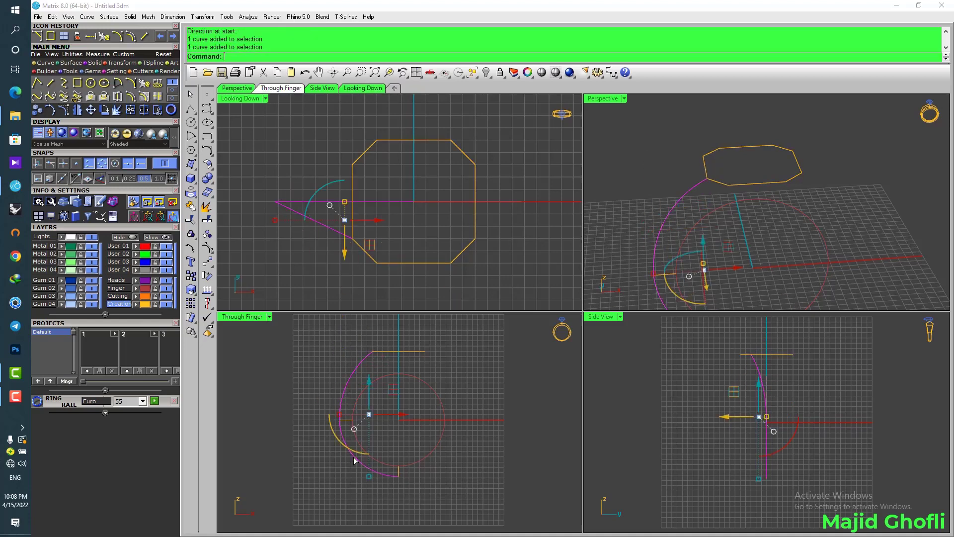
{"action": "key", "text": "ctrl+j"}
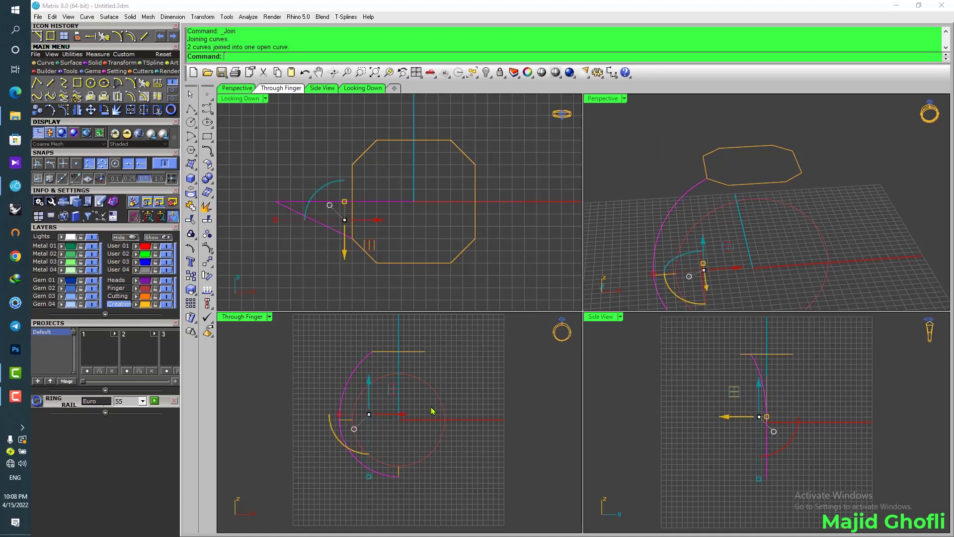
Step: Project the joined outer curve onto the Through Finger construction plane, deleting the input curve
{"action": "mouse_move", "coordinate": [439, 406]}
{"action": "right_mouse_down"}
{"action": "mouse_move", "coordinate": [430, 417]}
{"action": "mouse_move", "coordinate": [437, 416]}
{"action": "right_mouse_up"}
{"action": "left_click", "coordinate": [121, 63]}
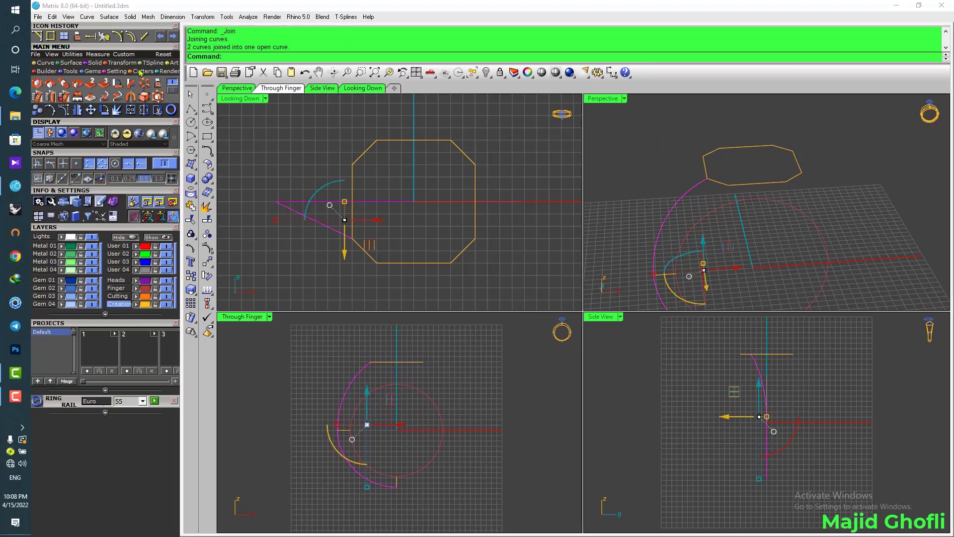
{"action": "left_click", "coordinate": [202, 17]}
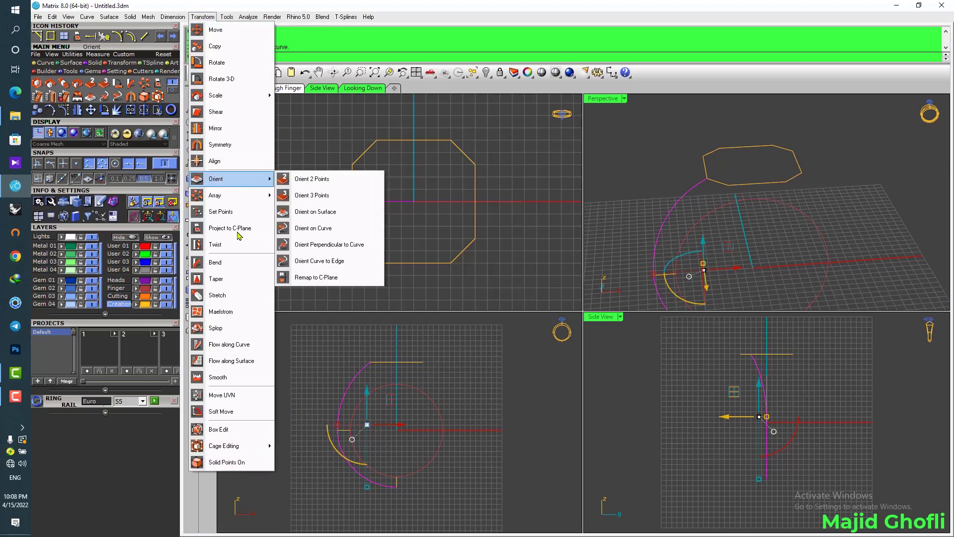
{"action": "left_click", "coordinate": [225, 228]}
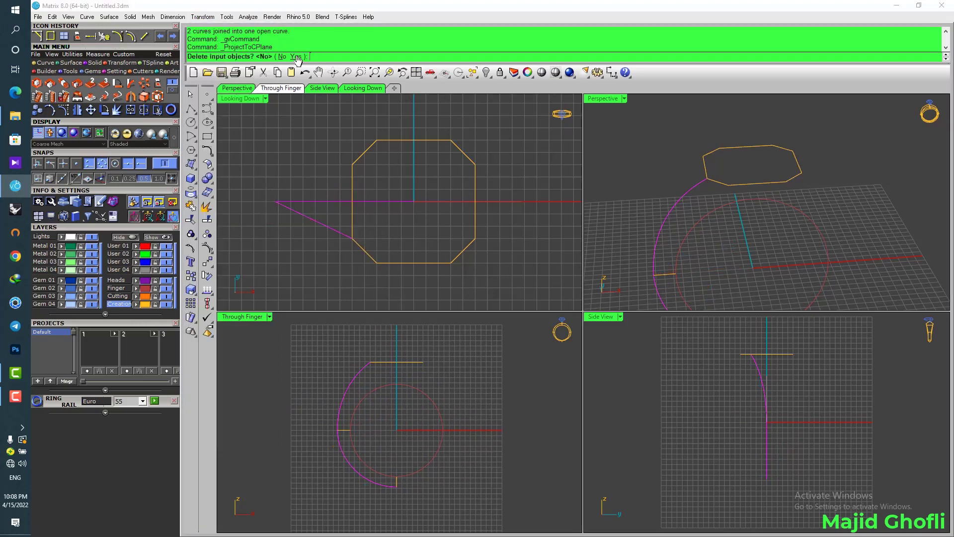
{"action": "left_click", "coordinate": [294, 56]}
{"action": "right_click_drag", "start_coordinate": [547, 394], "coordinate": [483, 388]}
{"action": "left_click", "coordinate": [499, 393]}
{"action": "right_click_drag", "start_coordinate": [389, 384], "coordinate": [391, 380]}
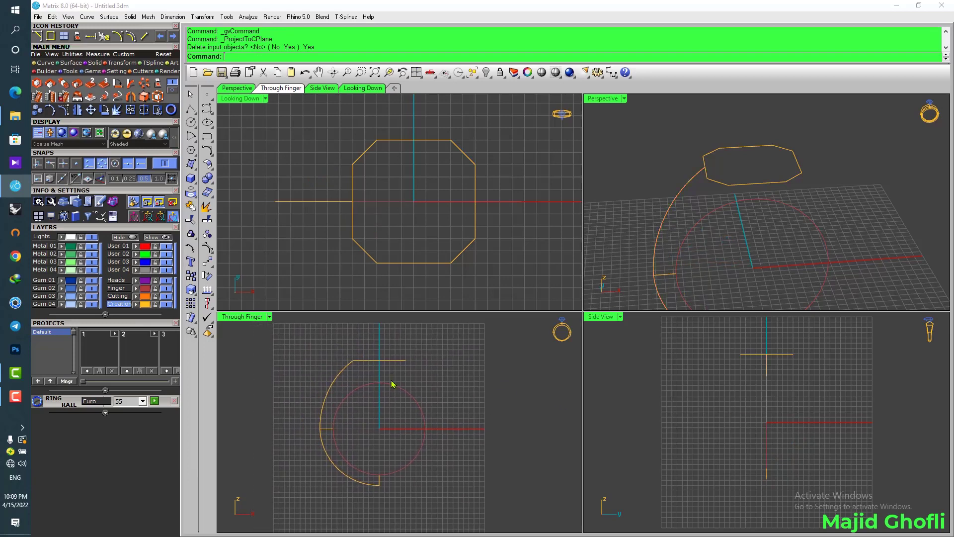
Step: Rebuild the flattened outer curve with 10 points and degree 3, deleting the input
{"action": "left_click", "coordinate": [334, 384]}
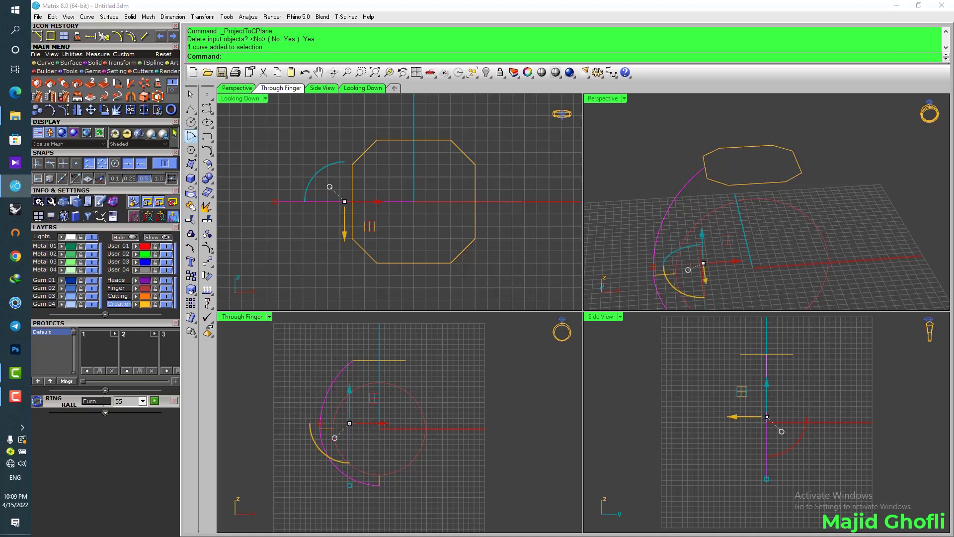
{"action": "left_click", "coordinate": [44, 62]}
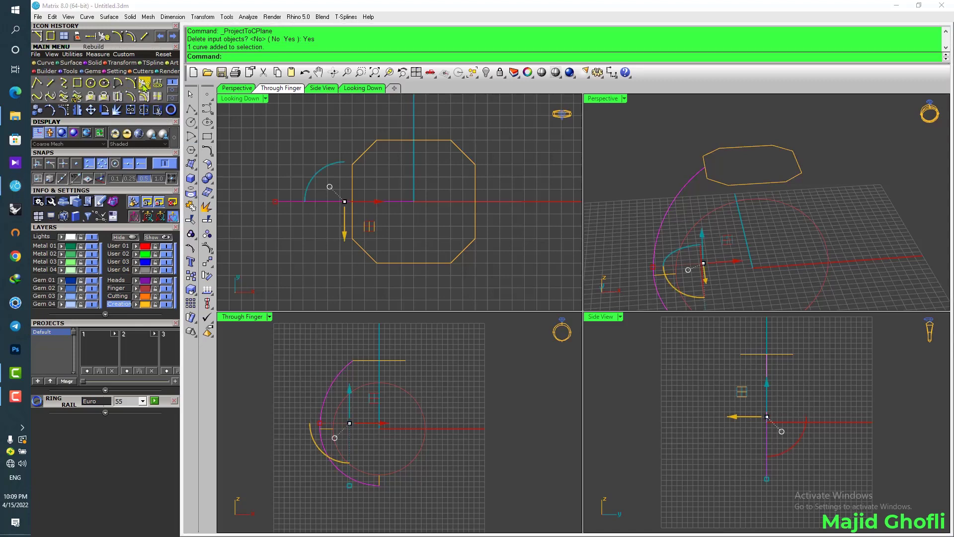
{"action": "left_click", "coordinate": [144, 83]}
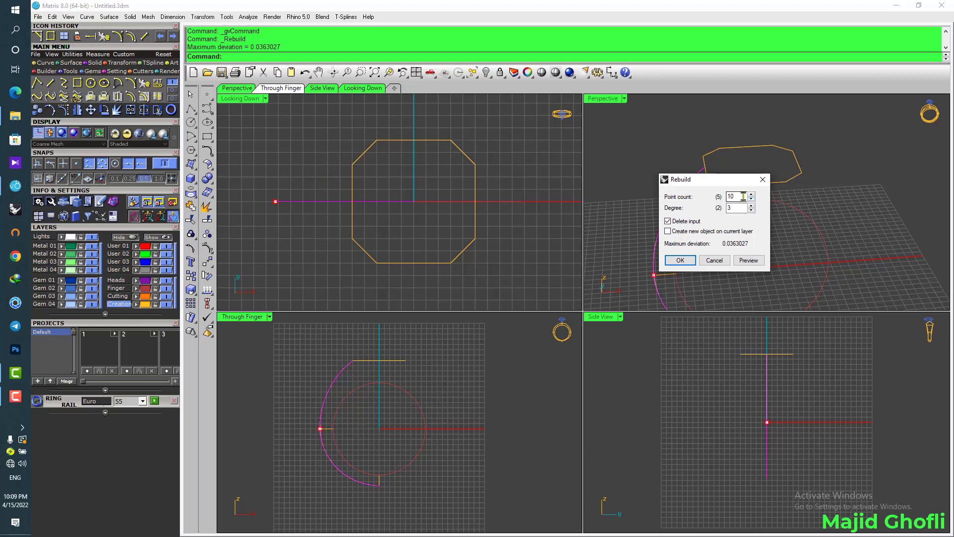
{"action": "left_click", "coordinate": [748, 260]}
{"action": "left_click", "coordinate": [691, 261]}
{"action": "left_click", "coordinate": [501, 362]}
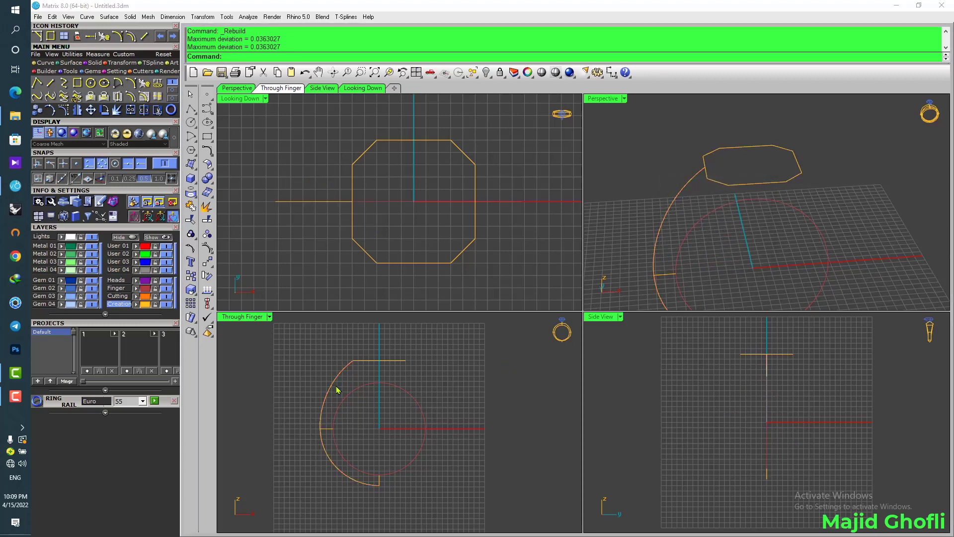
{"action": "left_click", "coordinate": [335, 385]}
{"action": "left_click", "coordinate": [315, 348]}
{"action": "left_click", "coordinate": [342, 369]}
{"action": "right_click_drag", "start_coordinate": [470, 370], "coordinate": [459, 367]}
{"action": "left_click", "coordinate": [458, 367]}
{"action": "right_click_drag", "start_coordinate": [383, 405], "coordinate": [405, 415]}
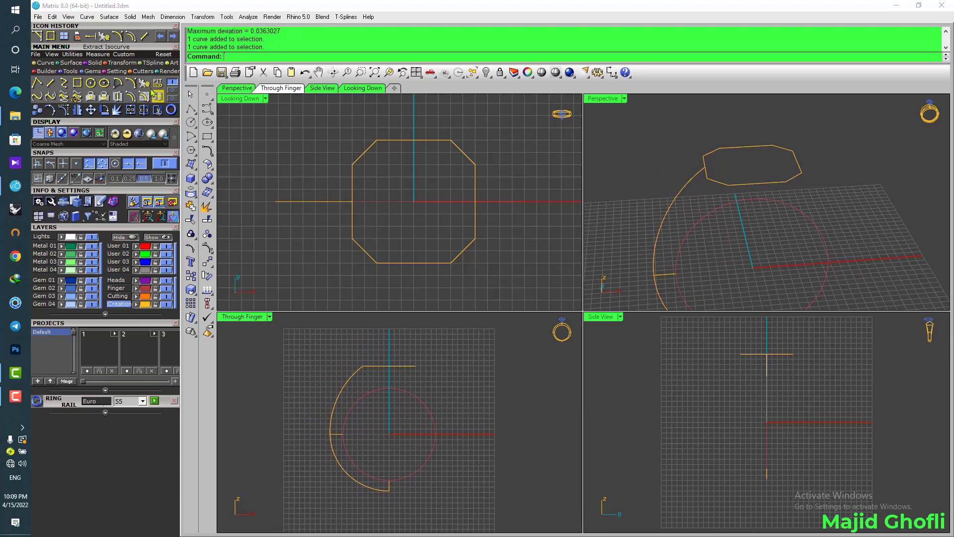
Step: Draw a horizontally starting arc in the Through Finger view from the bottom guide line's midpoint to the side guide line's midpoint
{"action": "left_click", "coordinate": [130, 83]}
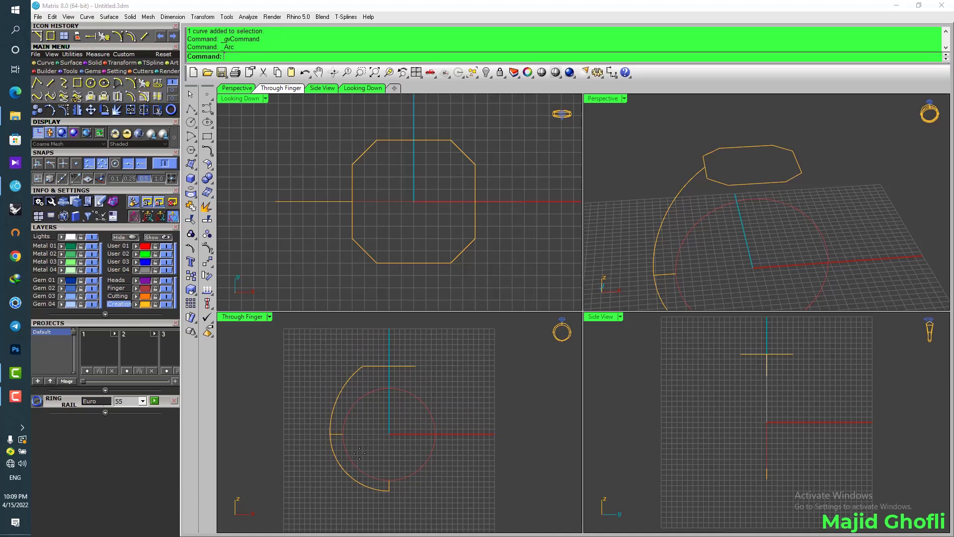
{"action": "left_click", "coordinate": [389, 486]}
{"action": "left_click", "coordinate": [336, 434]}
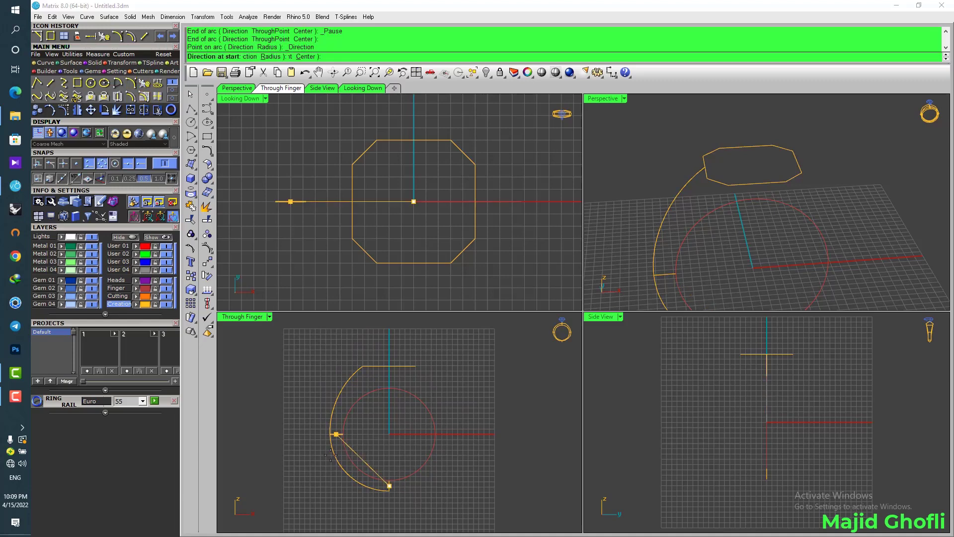
{"action": "left_click", "coordinate": [318, 496]}
Step: Draw a vertically starting arc from the side guide line's midpoint to the left vertex of the octagon's lower edge
{"action": "right_click", "coordinate": [345, 456]}
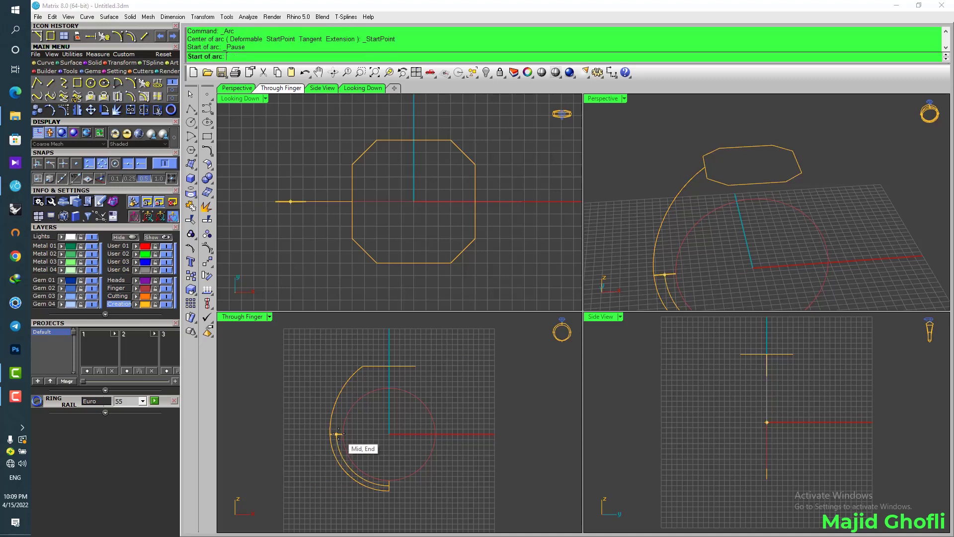
{"action": "left_click", "coordinate": [337, 434]}
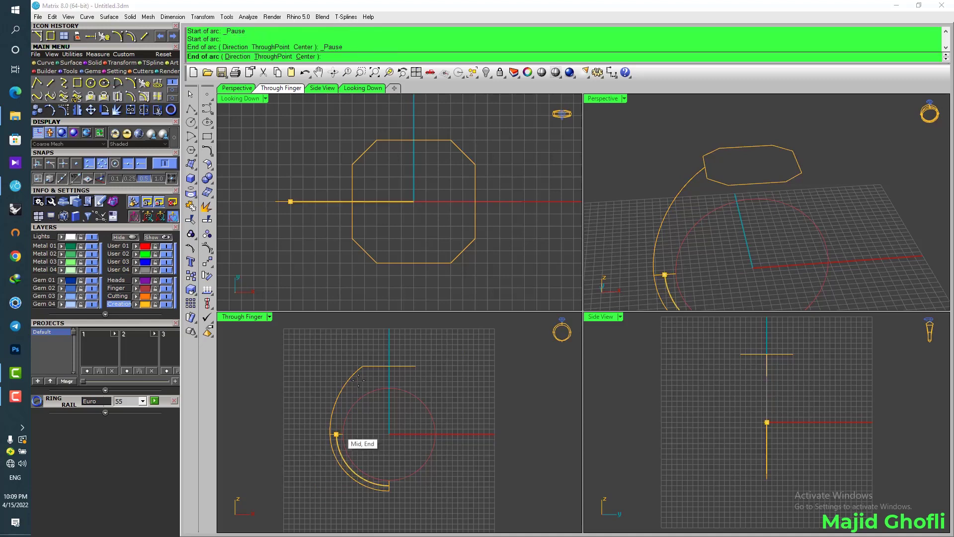
{"action": "left_click", "coordinate": [376, 268]}
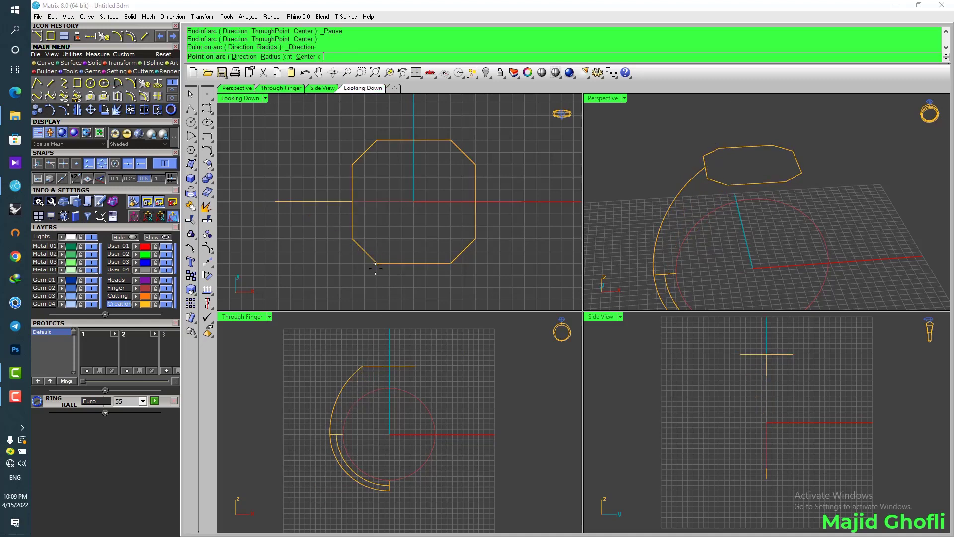
{"action": "left_click", "coordinate": [316, 356]}
Step: Join the two inner arcs and rebuild the resulting curve with 10 points and degree 3
{"action": "left_click", "coordinate": [348, 402]}
{"action": "left_click", "coordinate": [343, 460]}
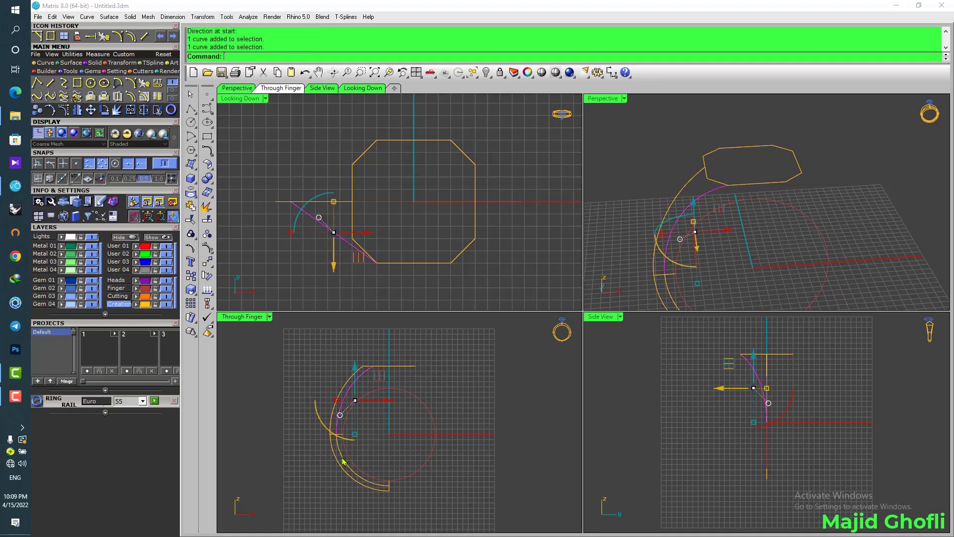
{"action": "left_click", "coordinate": [144, 83]}
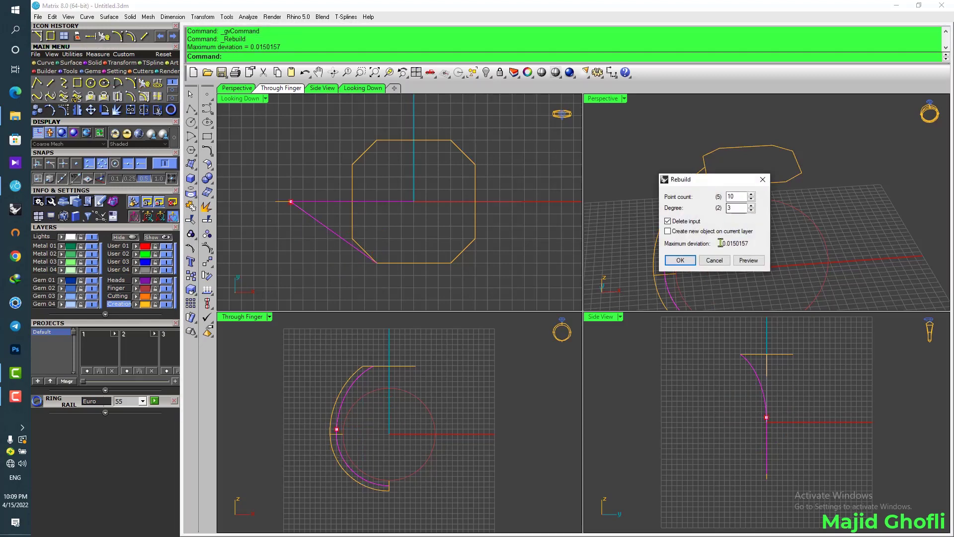
{"action": "left_click", "coordinate": [688, 261]}
{"action": "key", "text": "Escape"}
Step: Project the rebuilt inner curve onto the Through Finger construction plane, deleting the input curve
{"action": "left_click", "coordinate": [699, 199]}
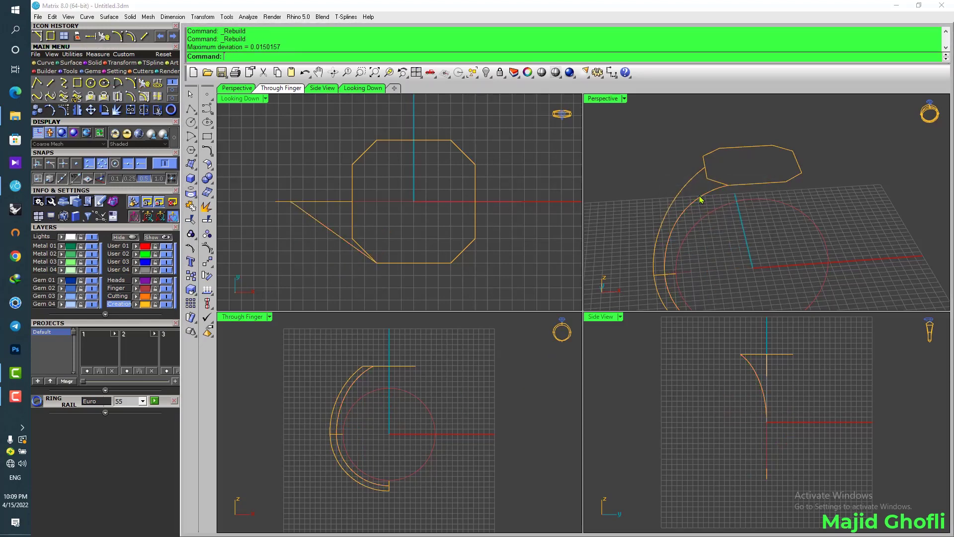
{"action": "mouse_move", "coordinate": [461, 391]}
{"action": "right_mouse_down"}
{"action": "mouse_move", "coordinate": [487, 397]}
{"action": "mouse_move", "coordinate": [467, 396]}
{"action": "right_mouse_up"}
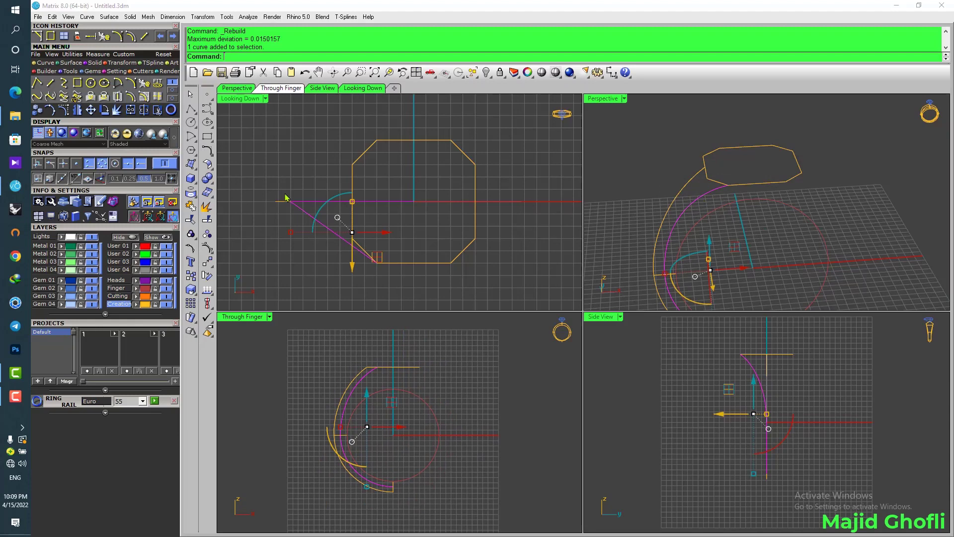
{"action": "left_click", "coordinate": [121, 63]}
{"action": "left_click", "coordinate": [158, 82]}
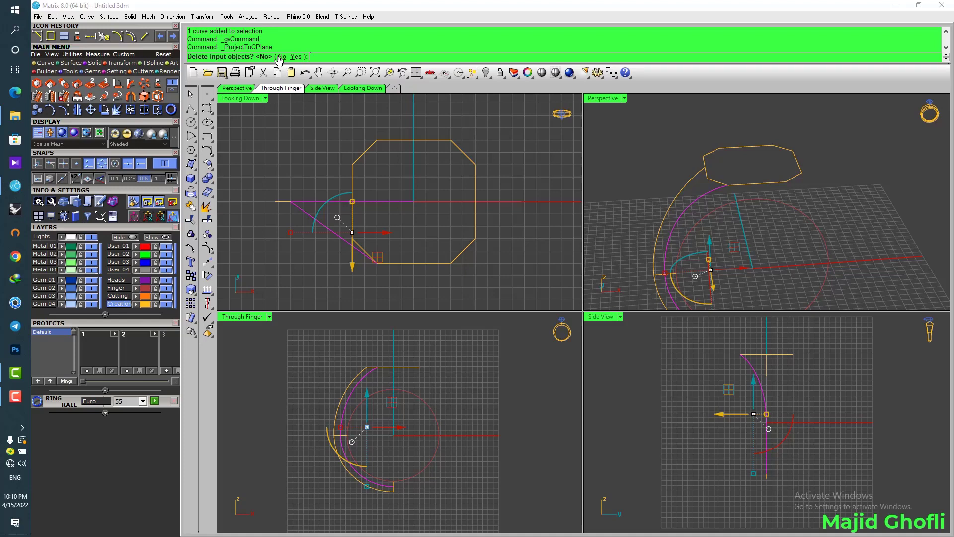
{"action": "left_click", "coordinate": [295, 57]}
Step: Mirror the outer and inner half curves across the vertical axis in the Through Finger view and join each to its mirrored half
{"action": "left_click", "coordinate": [706, 140]}
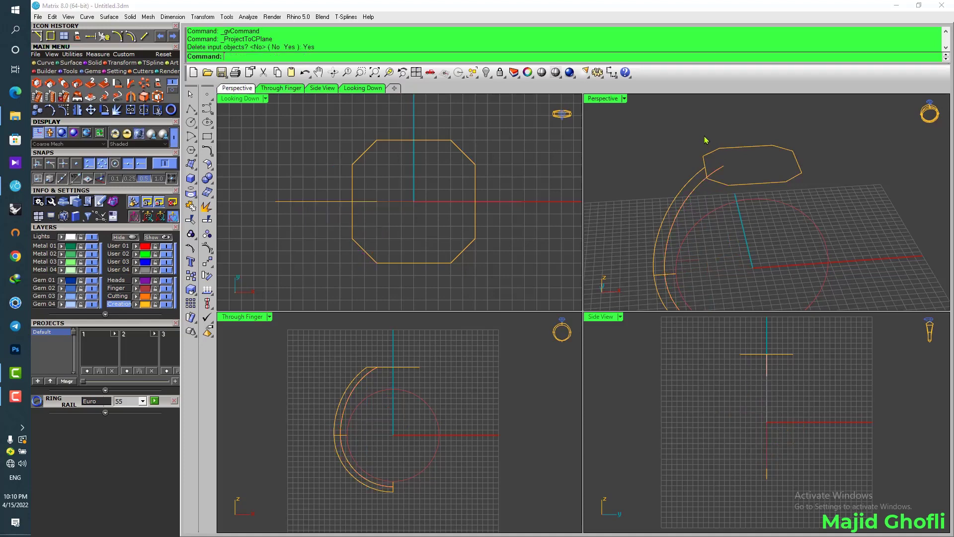
{"action": "right_click_drag", "start_coordinate": [706, 140], "coordinate": [796, 227]}
{"action": "scroll", "coordinate": [734, 203], "scroll_direction": "down", "scroll_amount": 2}
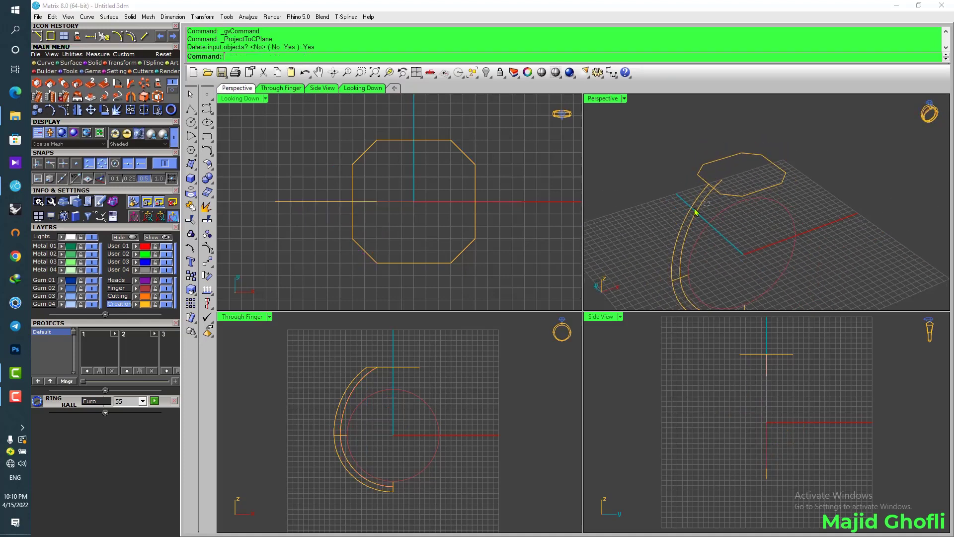
{"action": "left_click_drag", "start_coordinate": [697, 209], "coordinate": [682, 218]}
{"action": "mouse_move", "coordinate": [447, 423]}
{"action": "right_mouse_down"}
{"action": "mouse_move", "coordinate": [434, 419]}
{"action": "mouse_move", "coordinate": [442, 426]}
{"action": "right_mouse_up"}
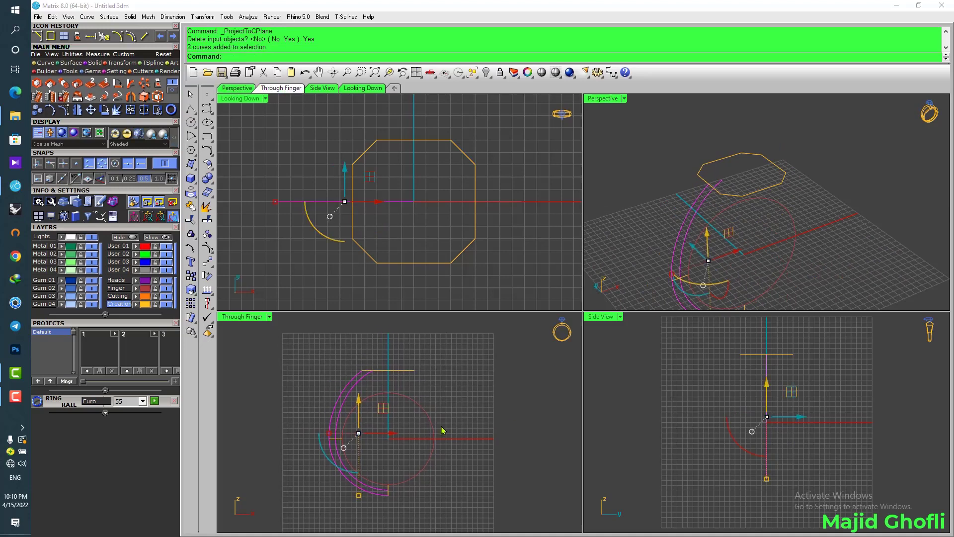
{"action": "key", "text": "F6"}
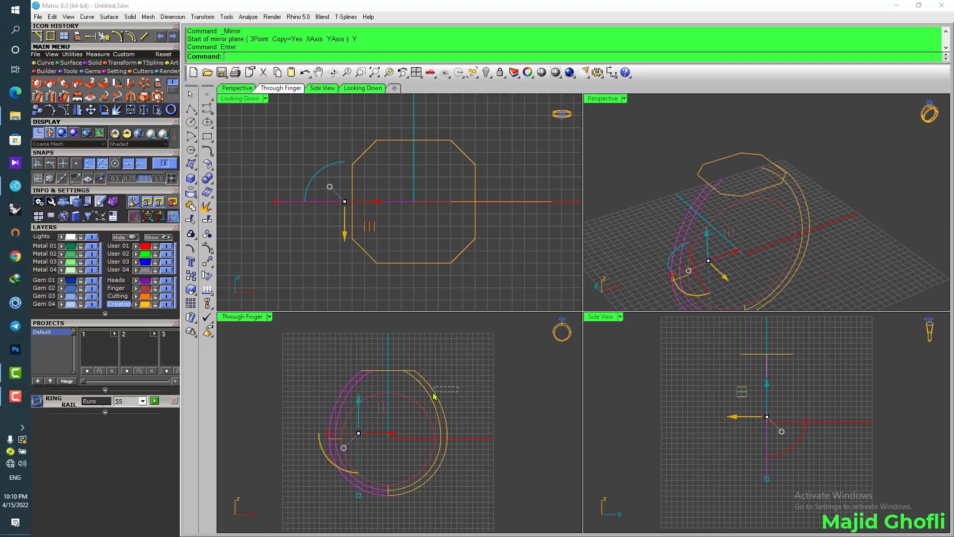
{"action": "left_click_drag", "start_coordinate": [433, 393], "coordinate": [418, 392], "text": "shift"}
{"action": "key", "text": "ctrl+j"}
{"action": "left_click", "coordinate": [473, 368]}
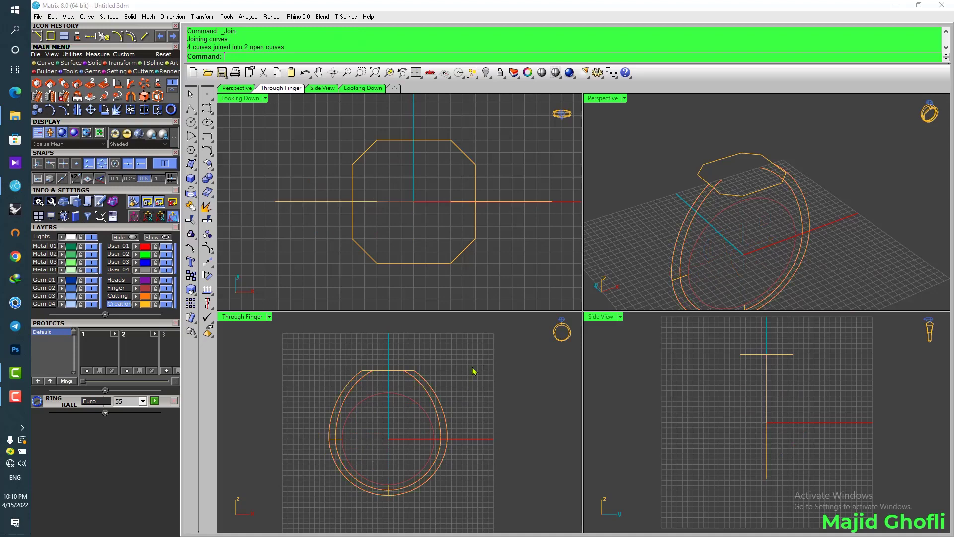
Step: Assign the octagonal top outline to the User 01 layer
{"action": "right_click_drag", "start_coordinate": [699, 213], "coordinate": [689, 212]}
{"action": "left_click", "coordinate": [729, 195]}
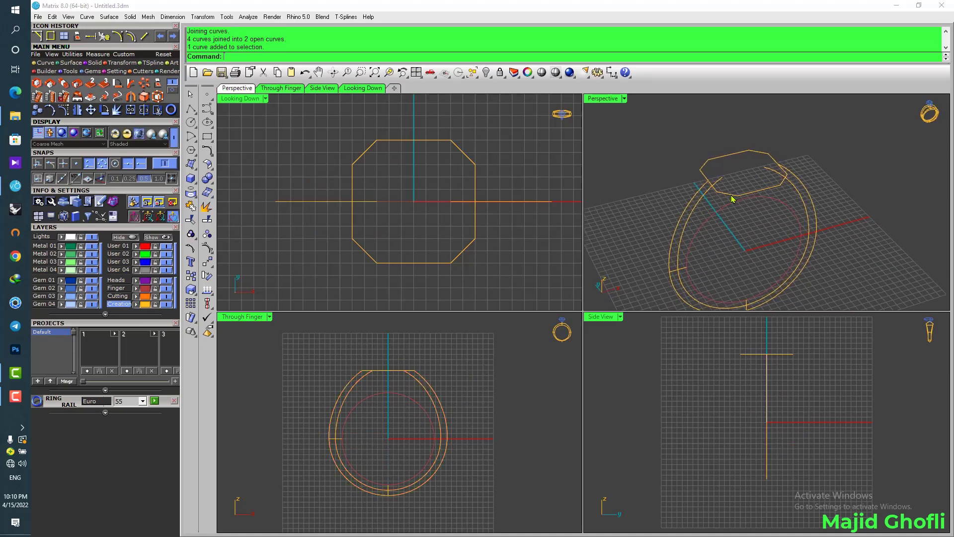
{"action": "left_click", "coordinate": [137, 248]}
{"action": "left_click", "coordinate": [777, 138]}
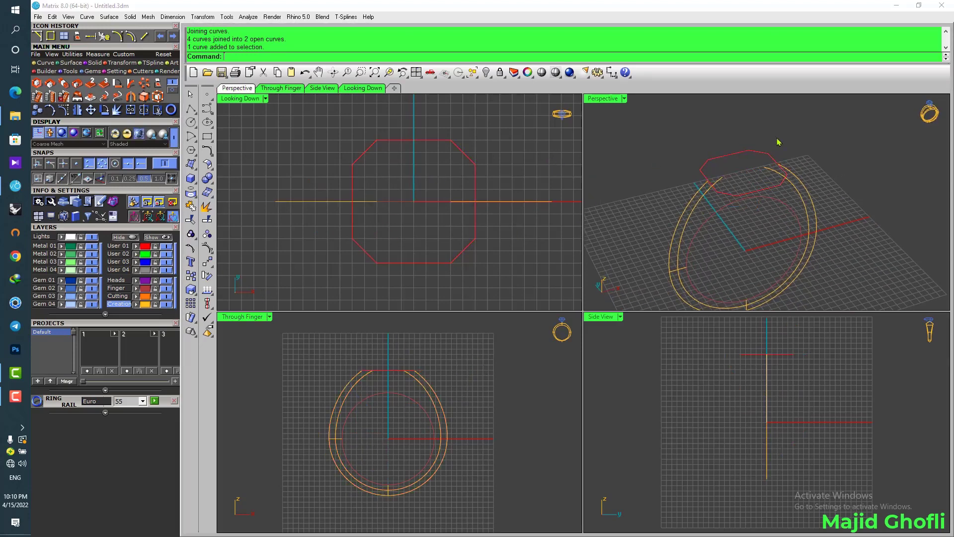
Step: Assign the short side and bottom guide lines of the shank to the User 04 layer and hide that layer
{"action": "right_click_drag", "start_coordinate": [794, 182], "coordinate": [711, 226]}
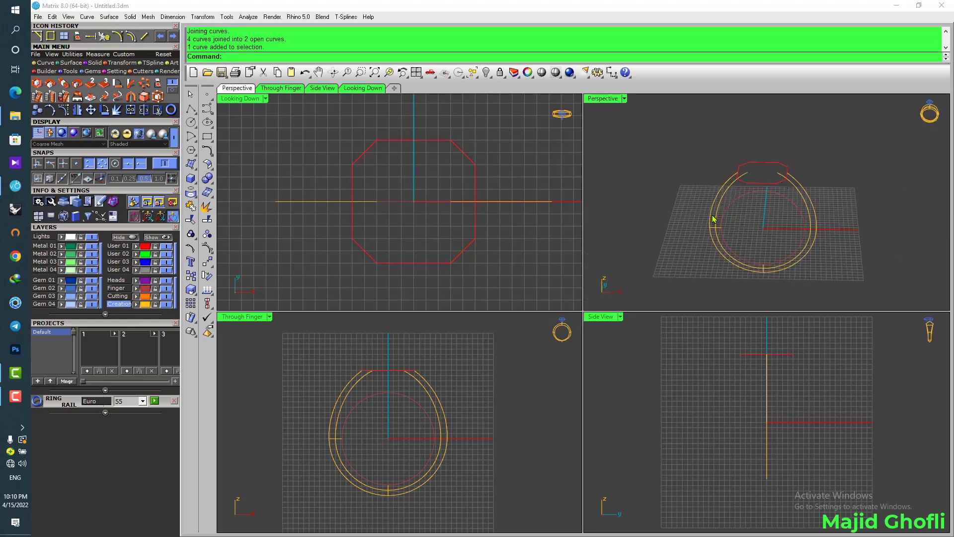
{"action": "left_click_drag", "start_coordinate": [690, 214], "coordinate": [732, 260]}
{"action": "left_click_drag", "start_coordinate": [726, 298], "coordinate": [794, 238]}
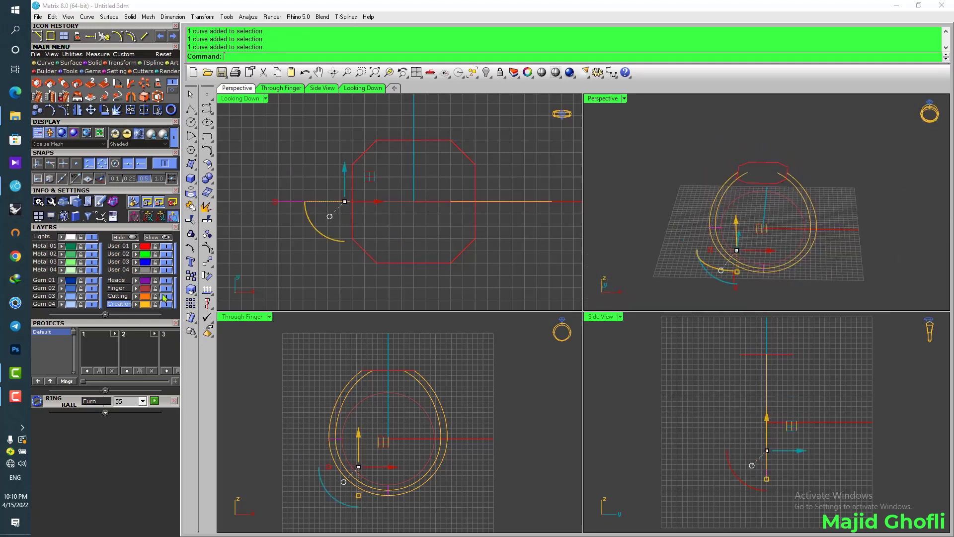
{"action": "left_click", "coordinate": [164, 270]}
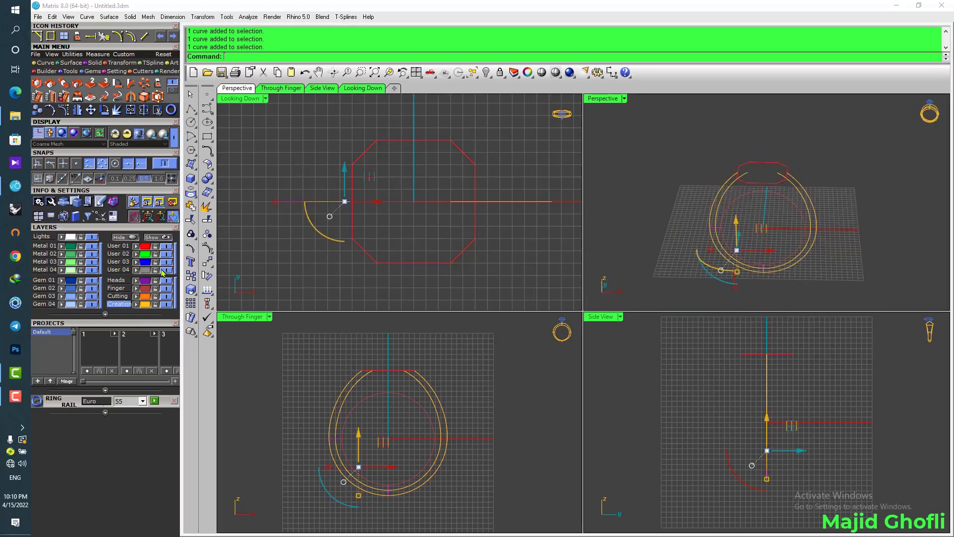
Step: Draw two horizontal guide lines extending left in Side View from the finger rail's top quadrant and the outer shank curve's bottom quadrant
{"action": "right_click_drag", "start_coordinate": [724, 230], "coordinate": [787, 219]}
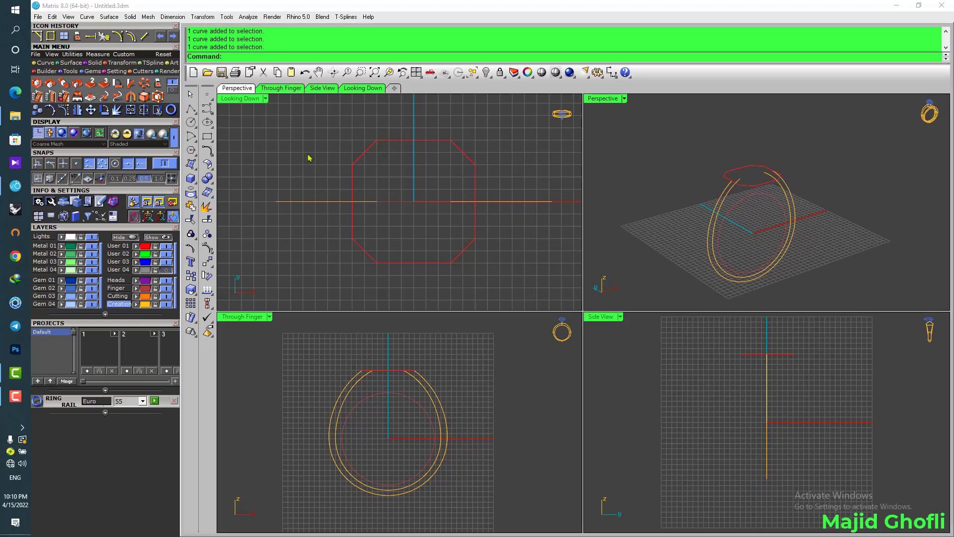
{"action": "left_click", "coordinate": [143, 32]}
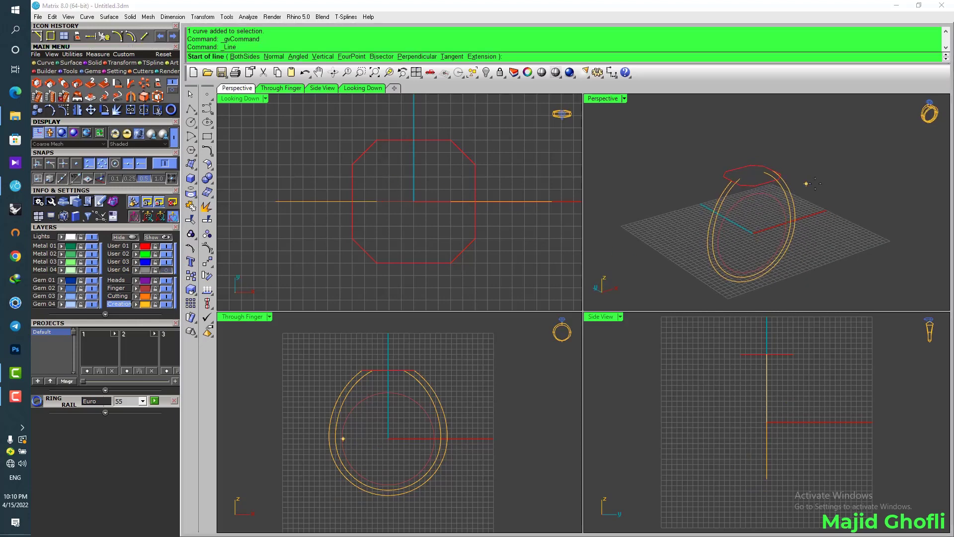
{"action": "left_click", "coordinate": [756, 195]}
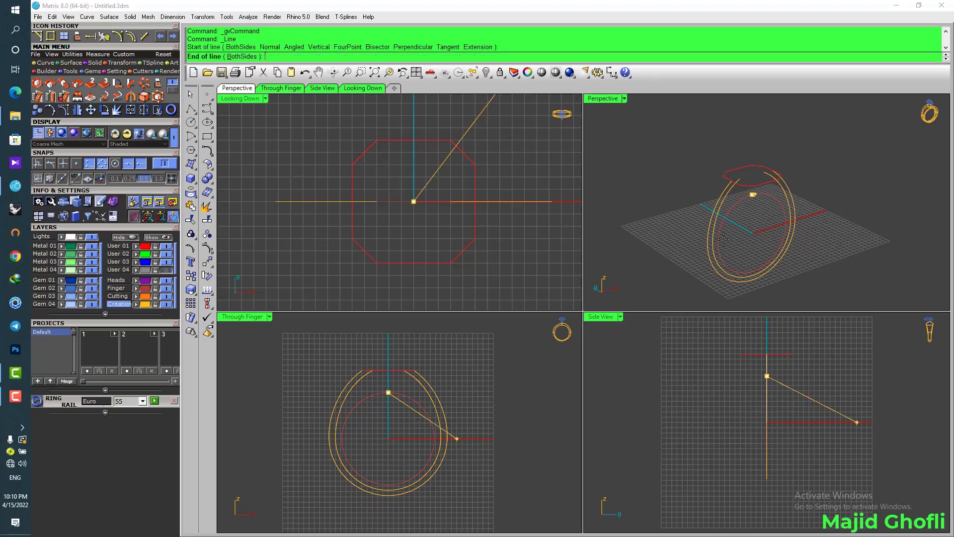
{"action": "left_click", "coordinate": [712, 375]}
{"action": "right_click", "coordinate": [750, 274]}
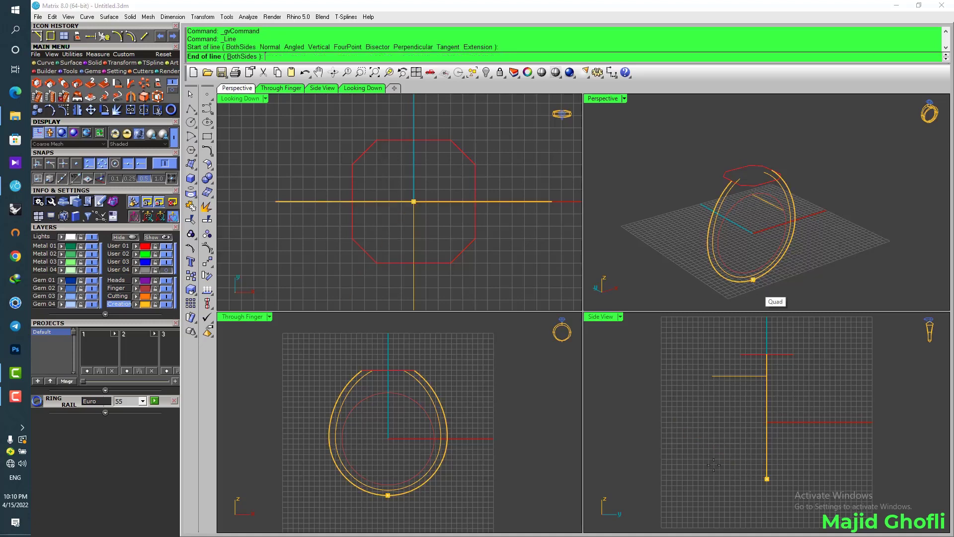
{"action": "left_click", "coordinate": [754, 281]}
{"action": "left_click", "coordinate": [713, 478]}
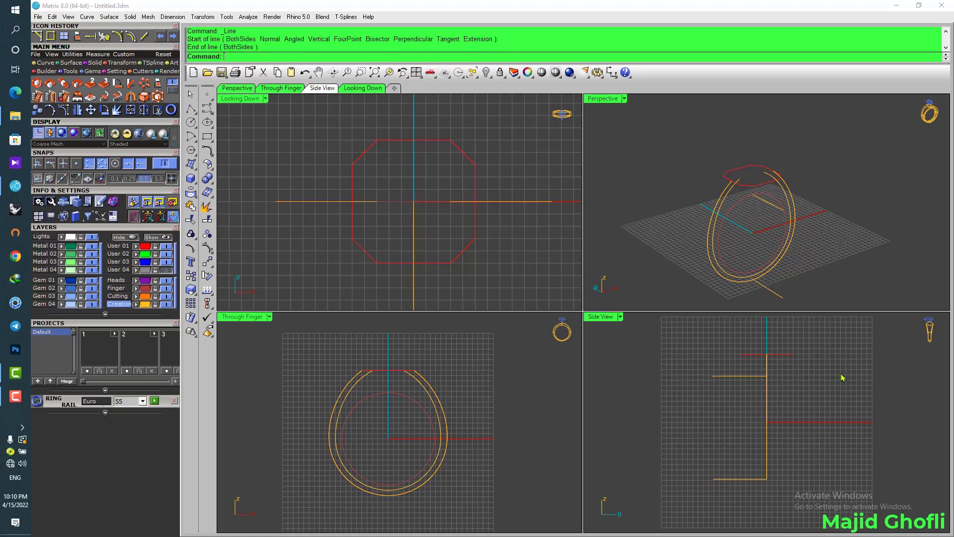
Step: Draw an outward-bowed arc in Side View from the end vertex of the octagon's front edge down to the upper guide line
{"action": "left_click", "coordinate": [44, 63]}
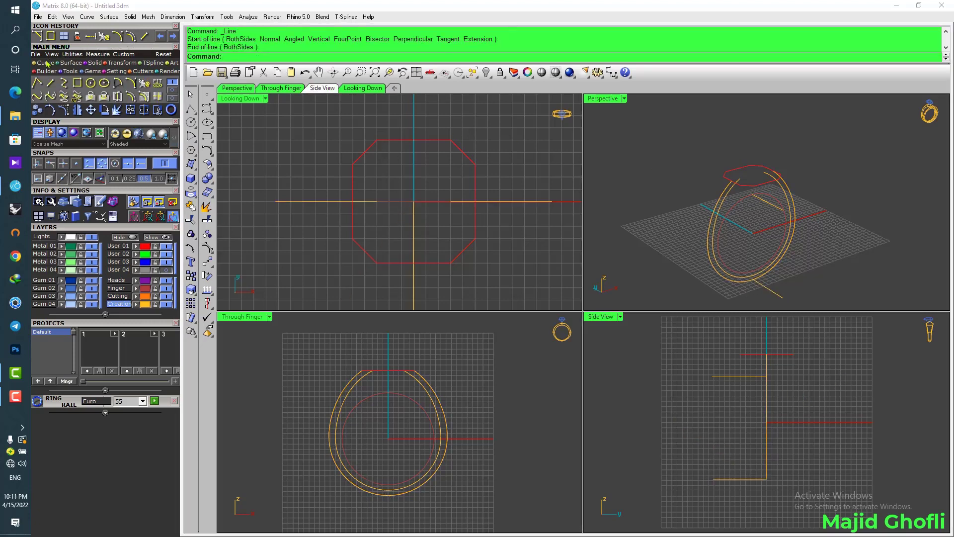
{"action": "left_click", "coordinate": [131, 83]}
{"action": "right_click_drag", "start_coordinate": [635, 177], "coordinate": [699, 199]}
{"action": "right_click_drag", "start_coordinate": [792, 373], "coordinate": [774, 388]}
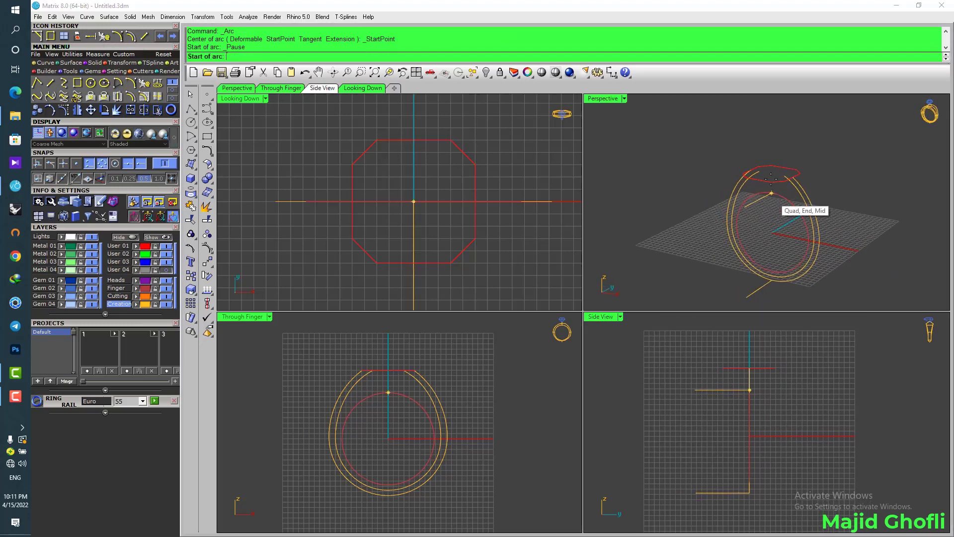
{"action": "left_click", "coordinate": [772, 180]}
{"action": "left_click", "coordinate": [771, 182]}
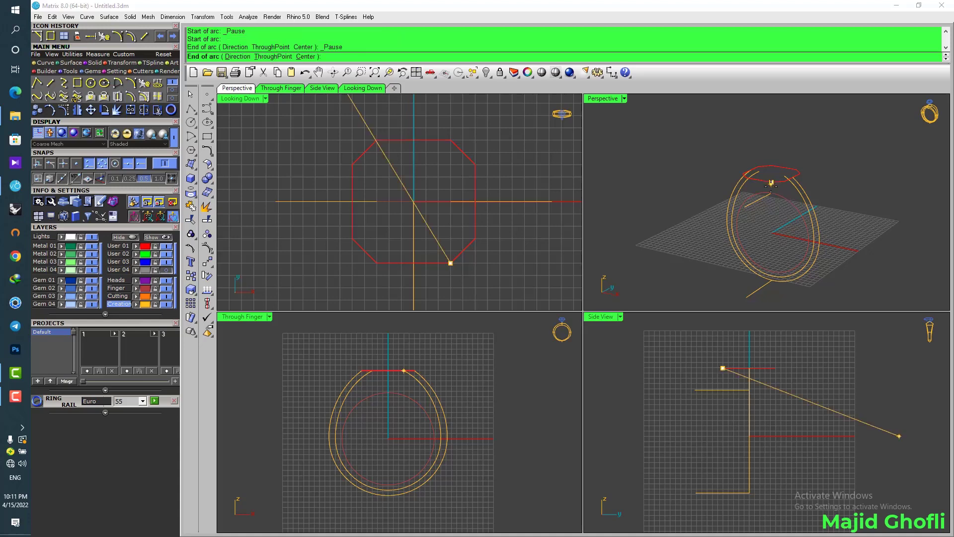
{"action": "scroll", "coordinate": [723, 367], "scroll_direction": "up", "scroll_amount": 3}
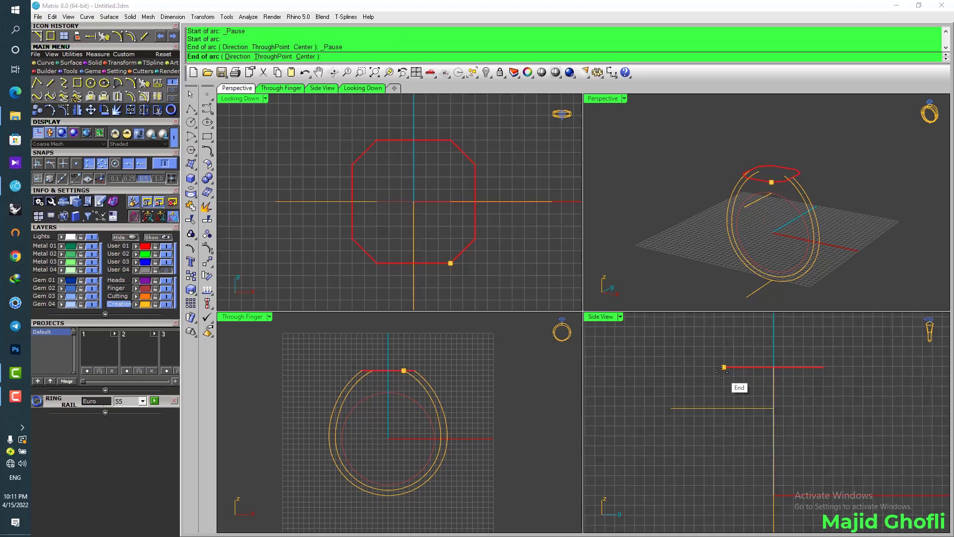
{"action": "left_click", "coordinate": [700, 407]}
{"action": "scroll", "coordinate": [698, 392], "scroll_direction": "up", "scroll_amount": 3}
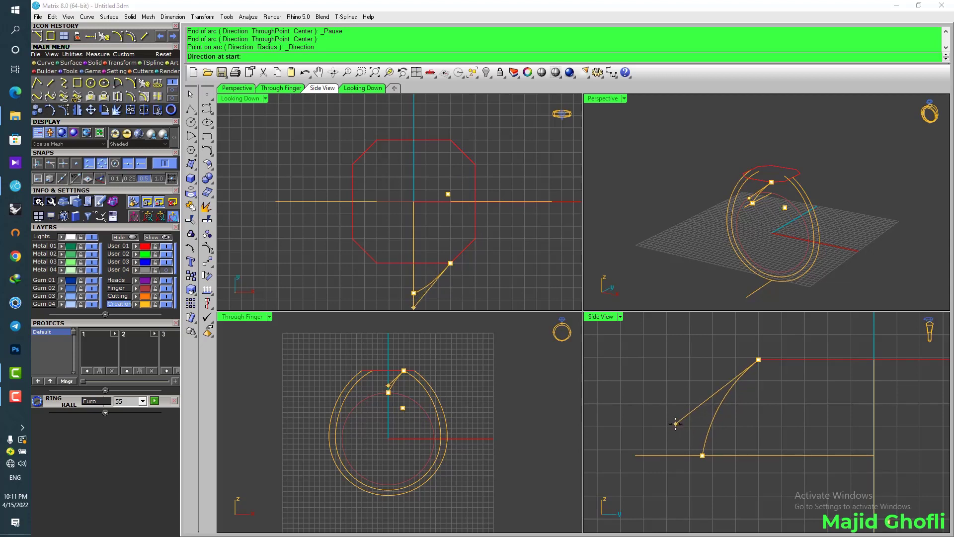
{"action": "left_click", "coordinate": [675, 423]}
Step: Draw a second, similarly bowed arc inside the first, from the octagon's next chamfer vertex down to the upper guide line
{"action": "key", "text": "Return"}
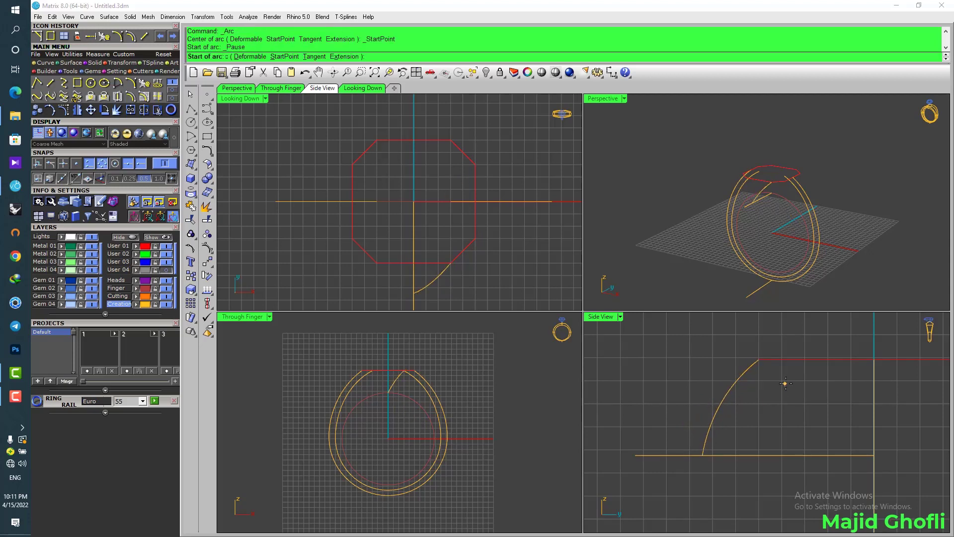
{"action": "left_click", "coordinate": [804, 358]}
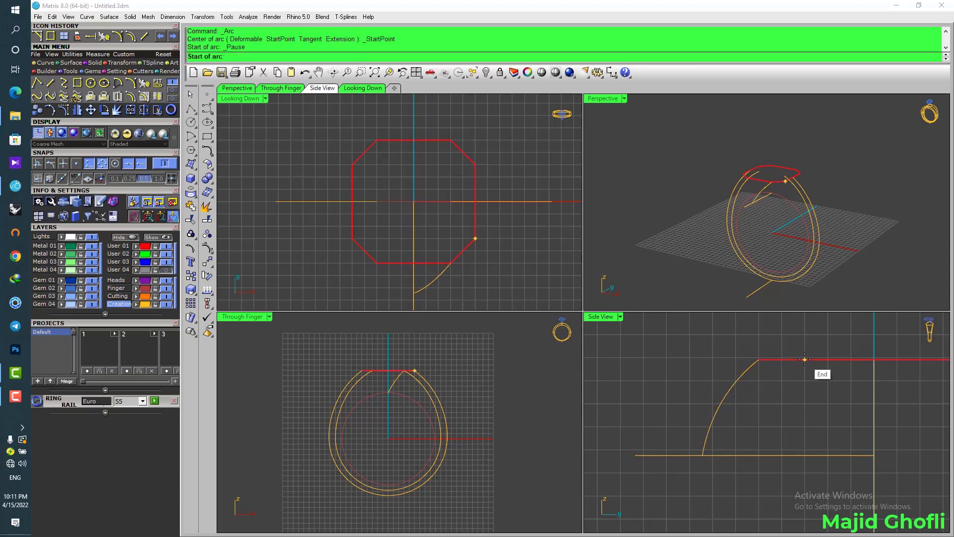
{"action": "left_click", "coordinate": [746, 455]}
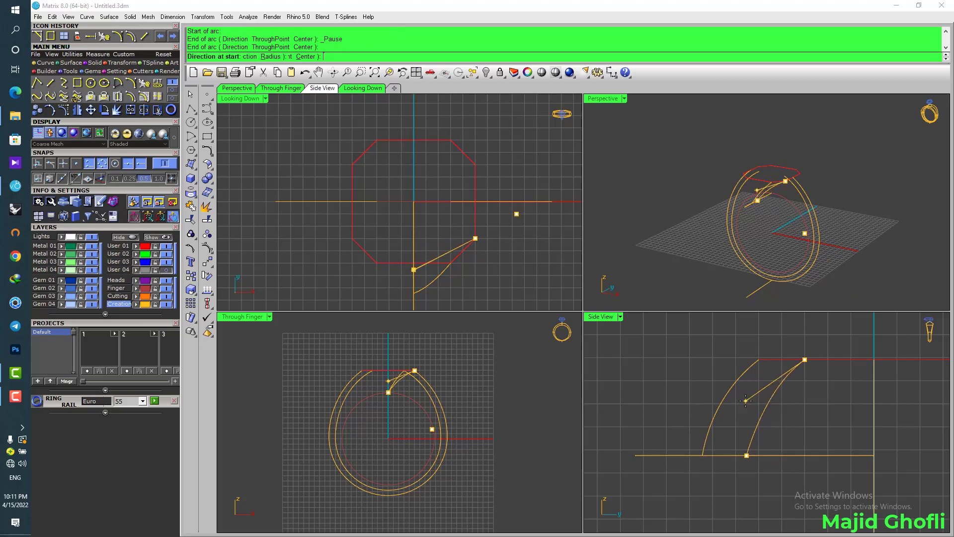
{"action": "left_click", "coordinate": [698, 433]}
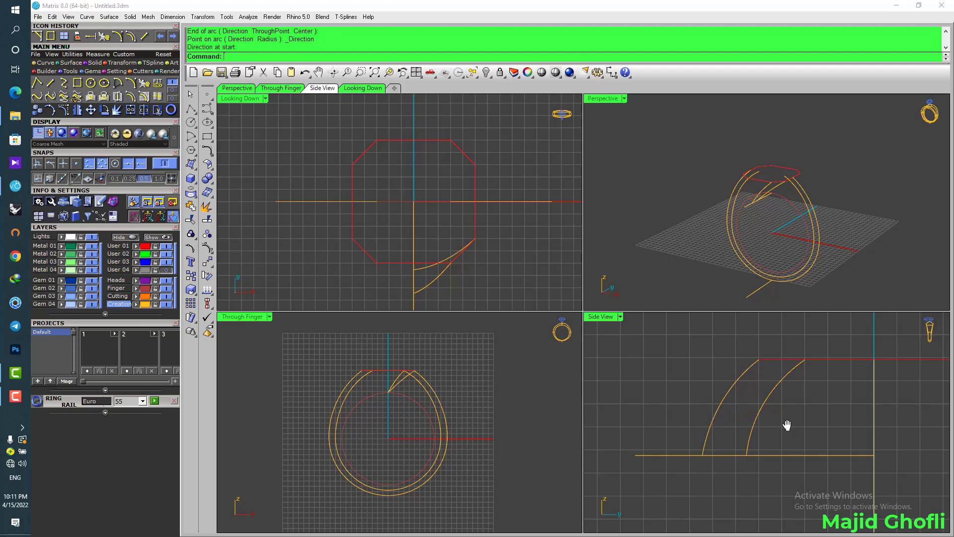
Step: Reshape the inner arc by moving its lower end point and middle control point slightly outward along the horizontal axis
{"action": "right_click_drag", "start_coordinate": [786, 426], "coordinate": [765, 381]}
{"action": "left_click", "coordinate": [732, 386]}
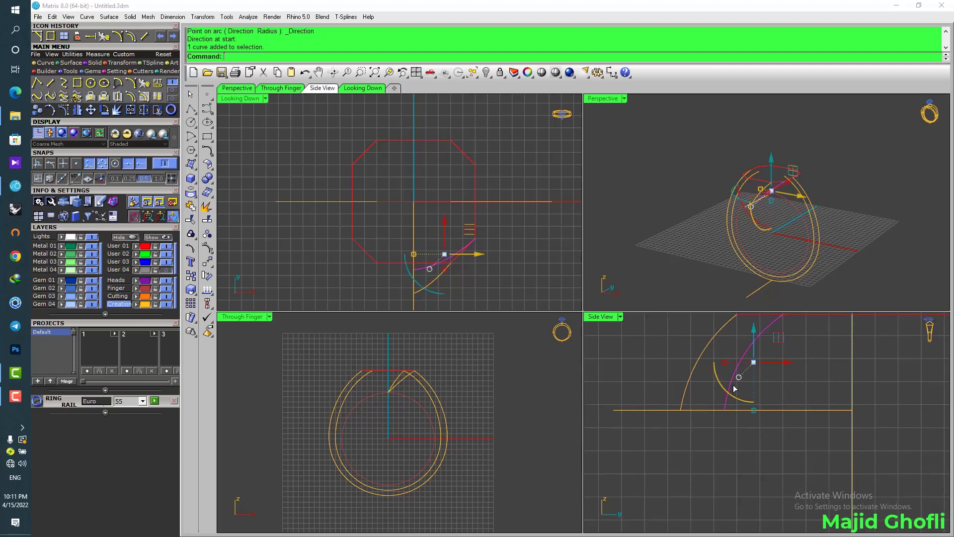
{"action": "left_click", "coordinate": [64, 109]}
{"action": "left_click", "coordinate": [725, 410]}
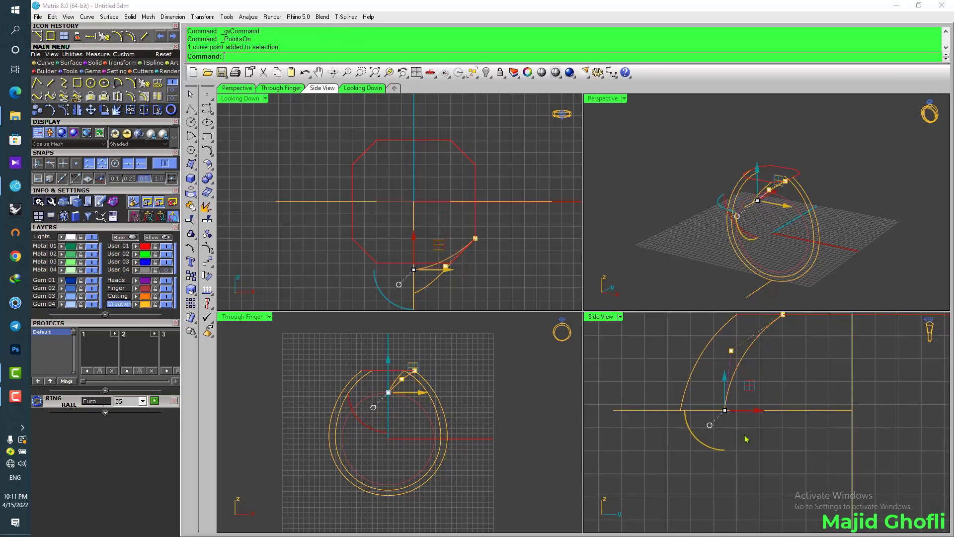
{"action": "scroll", "coordinate": [751, 412], "scroll_direction": "up", "scroll_amount": 1}
{"action": "left_click_drag", "start_coordinate": [752, 410], "coordinate": [742, 410]}
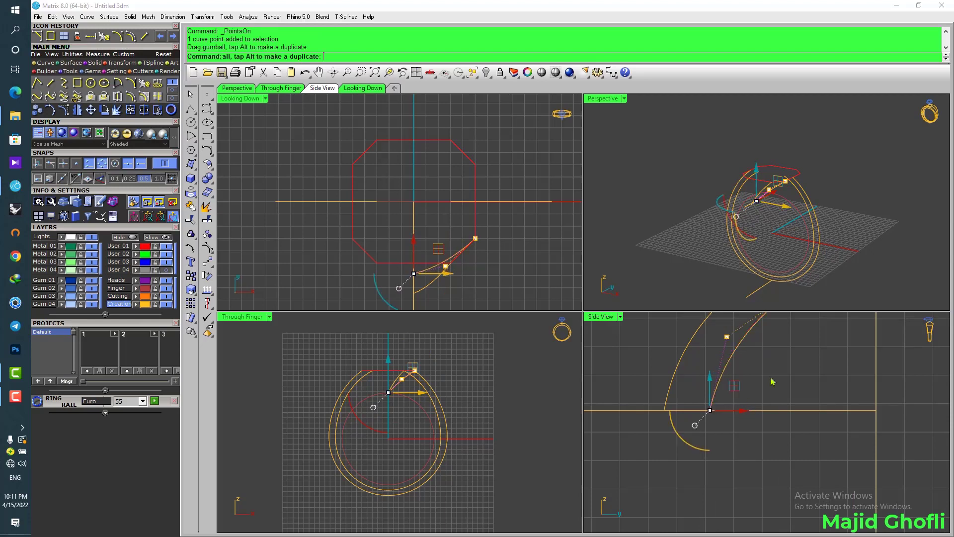
{"action": "left_click", "coordinate": [771, 385]}
{"action": "scroll", "coordinate": [769, 386], "scroll_direction": "down", "scroll_amount": 4}
{"action": "scroll", "coordinate": [741, 359], "scroll_direction": "up", "scroll_amount": 2}
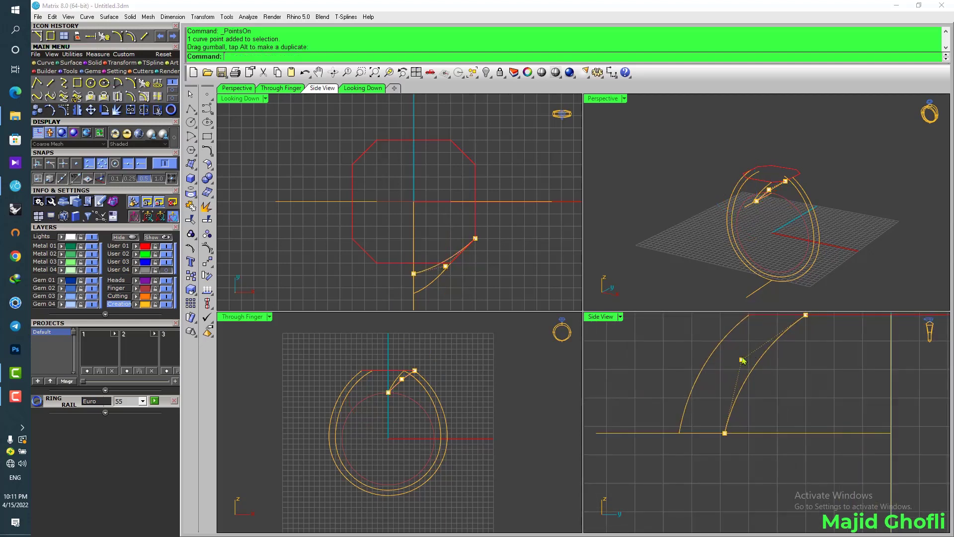
{"action": "left_click", "coordinate": [742, 360]}
{"action": "left_click_drag", "start_coordinate": [777, 360], "coordinate": [769, 359]}
{"action": "left_click", "coordinate": [790, 369]}
{"action": "scroll", "coordinate": [782, 378], "scroll_direction": "down", "scroll_amount": 4}
{"action": "key", "text": "Escape"}
{"action": "scroll", "coordinate": [791, 393], "scroll_direction": "up", "scroll_amount": 4}
{"action": "scroll", "coordinate": [732, 369], "scroll_direction": "down", "scroll_amount": 4}
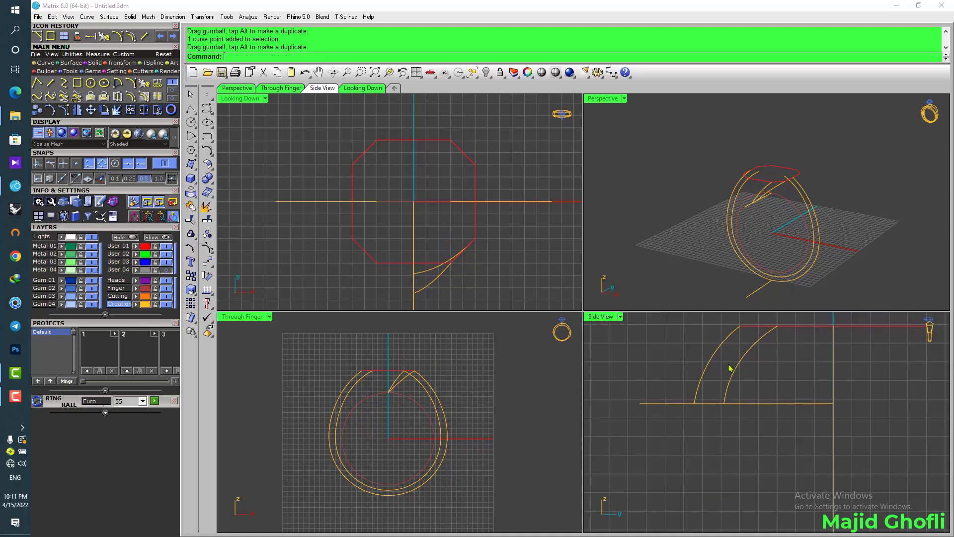
Step: Draw a long bowed arc in the maximized Side View from the outer arc's lower end to the bottom guide line
{"action": "double_click", "coordinate": [591, 323]}
{"action": "scroll", "coordinate": [596, 308], "scroll_direction": "down", "scroll_amount": 4}
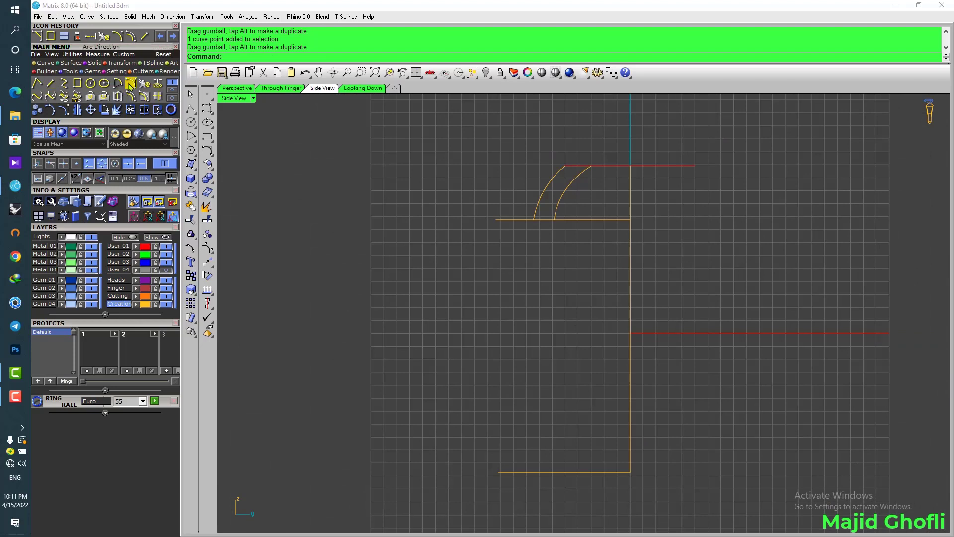
{"action": "left_click", "coordinate": [533, 219]}
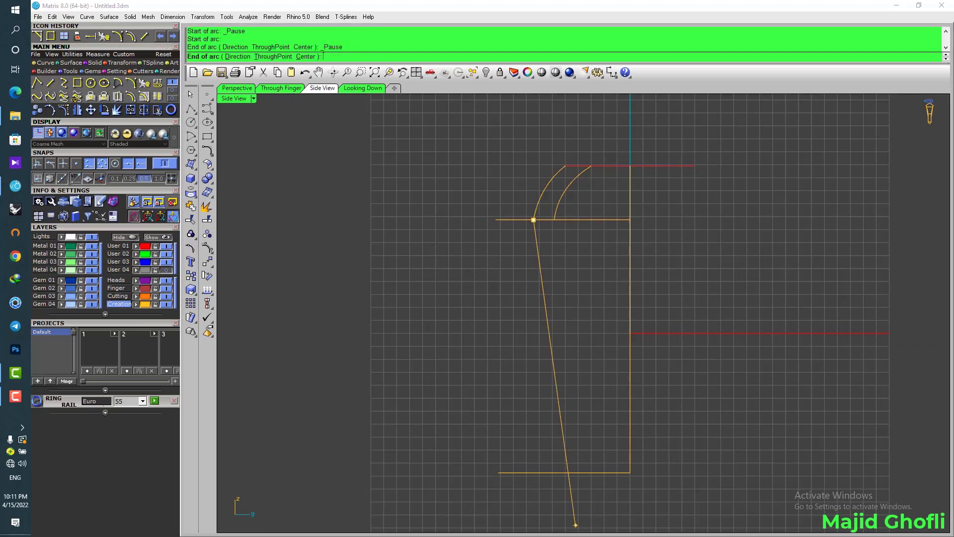
{"action": "left_click", "coordinate": [589, 472]}
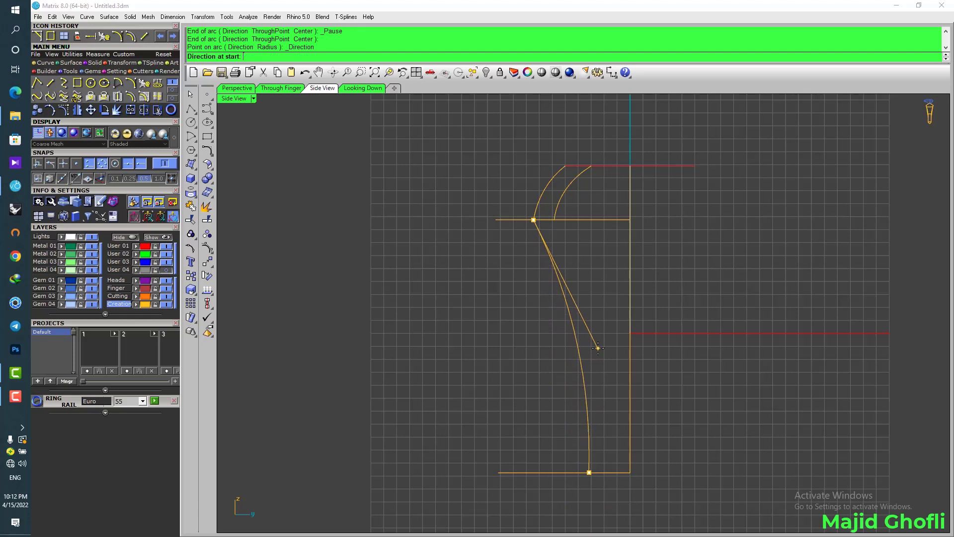
{"action": "left_click", "coordinate": [598, 348]}
Step: Draw a matching long arc from the inner arc's lower end to the bottom guide line, closer to the vertical axis
{"action": "right_click", "coordinate": [562, 240]}
{"action": "left_click", "coordinate": [554, 220]}
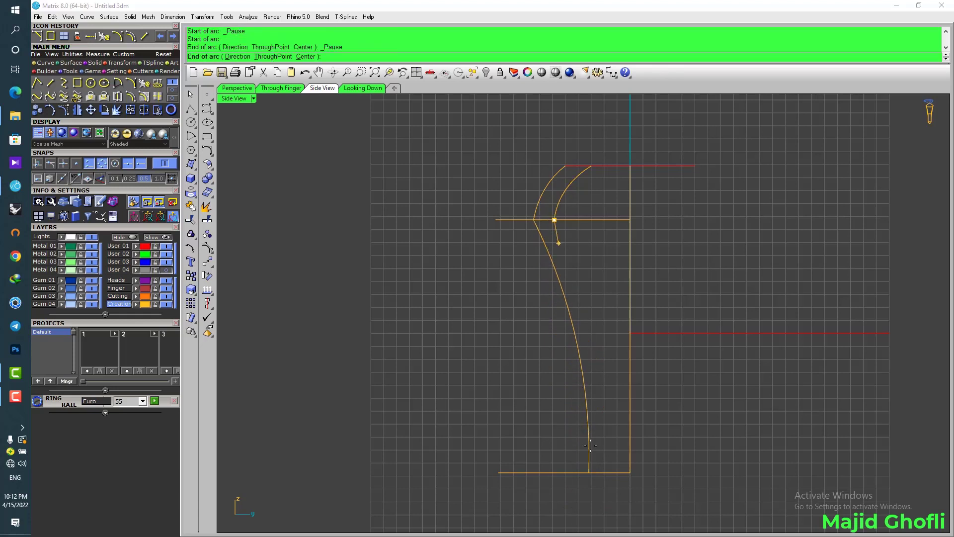
{"action": "left_click", "coordinate": [606, 472]}
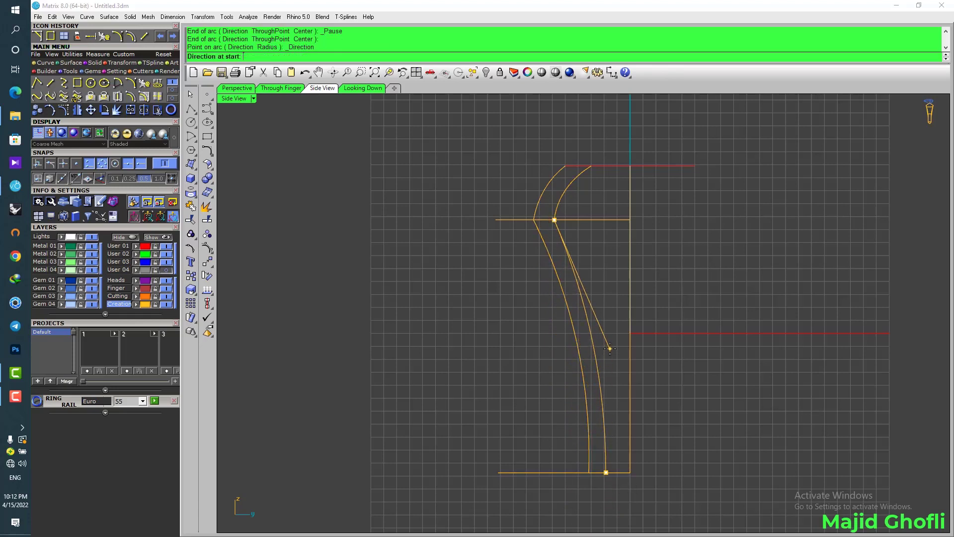
{"action": "left_click", "coordinate": [610, 347]}
Step: Draw a circle about 2.25 in diameter centred where the outer profile's upper and lower arcs meet
{"action": "right_click_drag", "start_coordinate": [576, 305], "coordinate": [601, 382]}
{"action": "scroll", "coordinate": [597, 274], "scroll_direction": "up", "scroll_amount": 6}
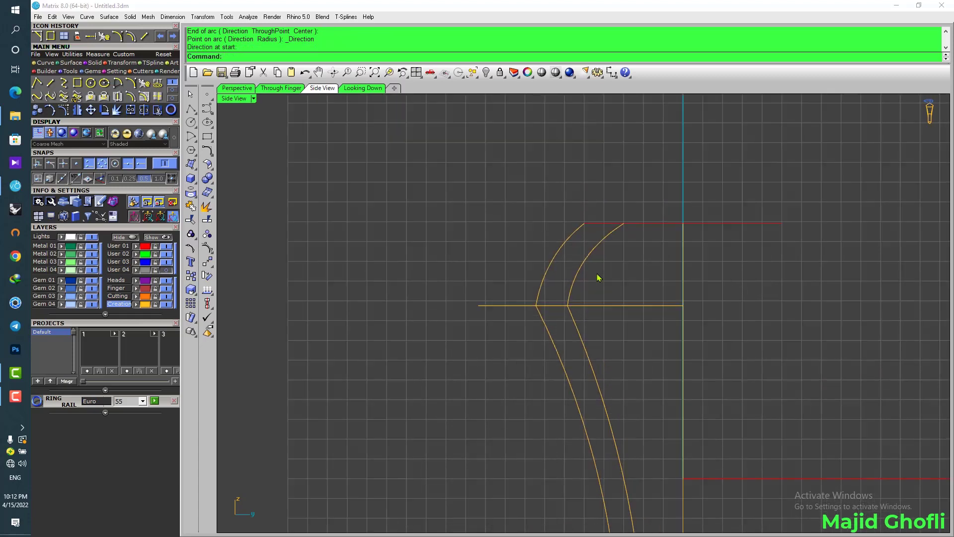
{"action": "left_click_drag", "start_coordinate": [611, 269], "coordinate": [474, 291]}
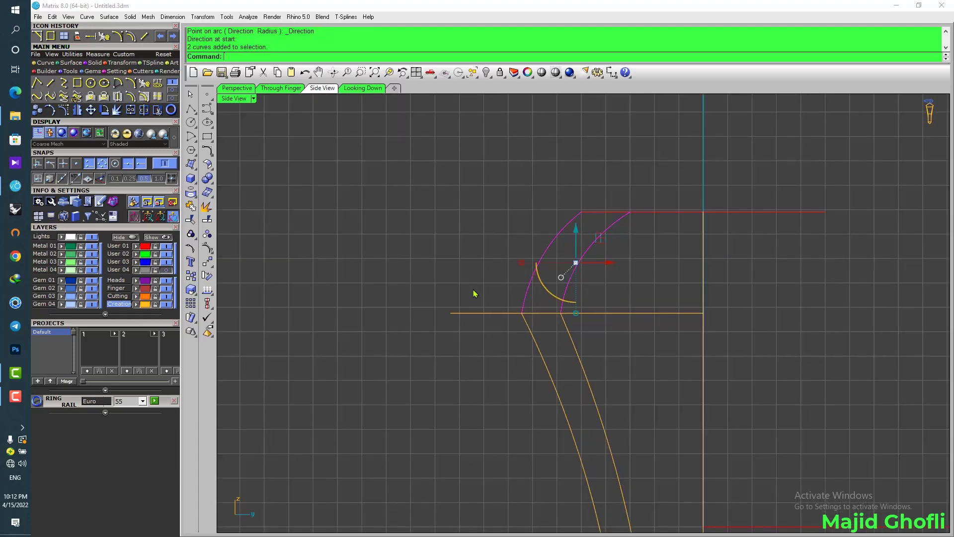
{"action": "left_click_drag", "start_coordinate": [588, 334], "coordinate": [475, 366], "text": "shift"}
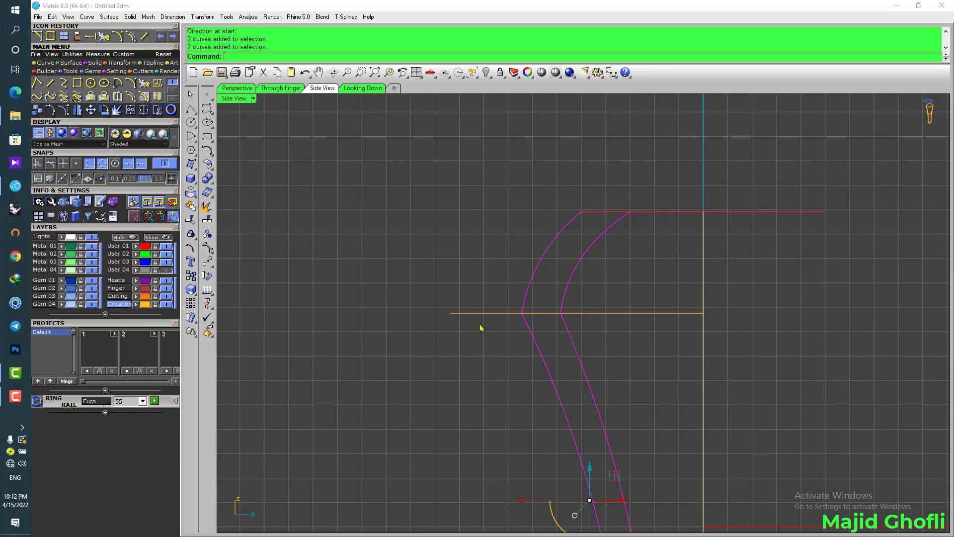
{"action": "left_click", "coordinate": [90, 83]}
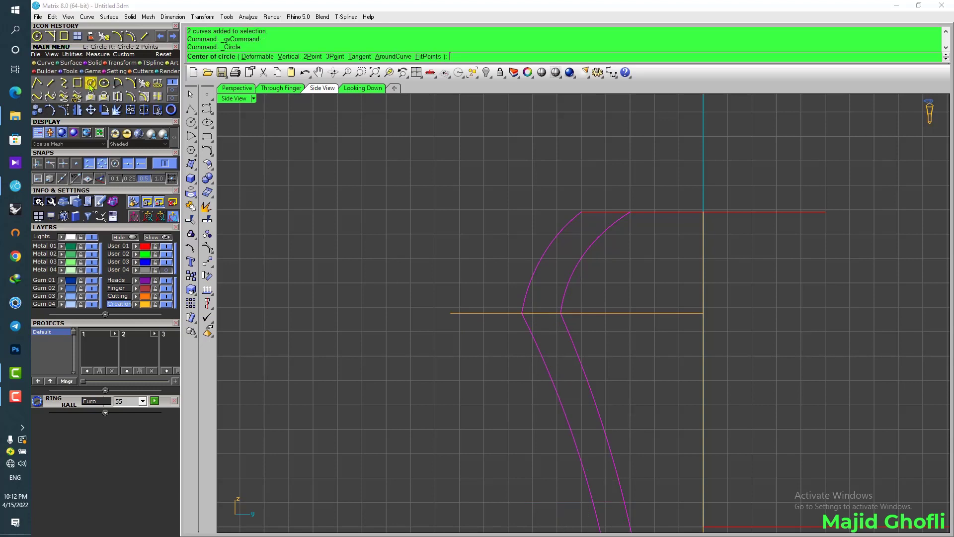
{"action": "scroll", "coordinate": [522, 312], "scroll_direction": "up", "scroll_amount": 4}
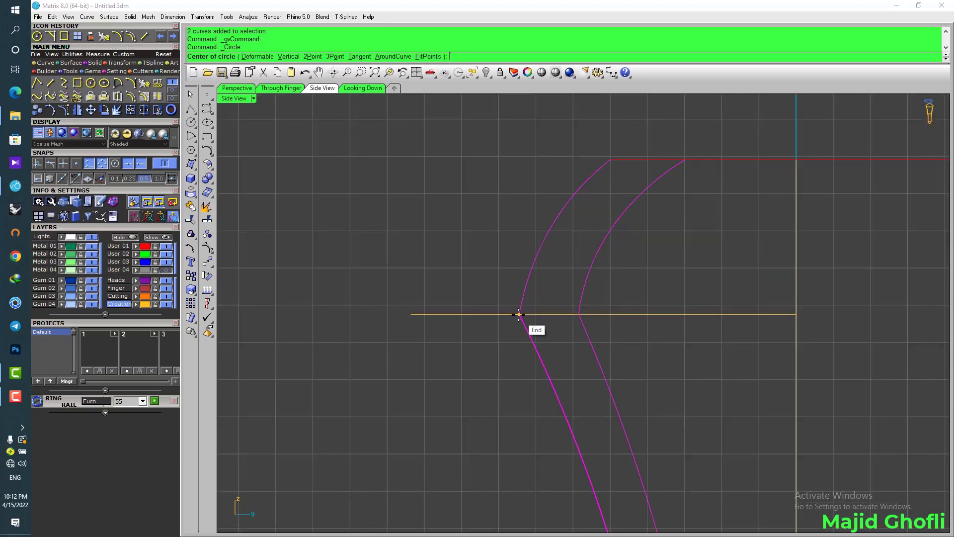
{"action": "left_click", "coordinate": [519, 314]}
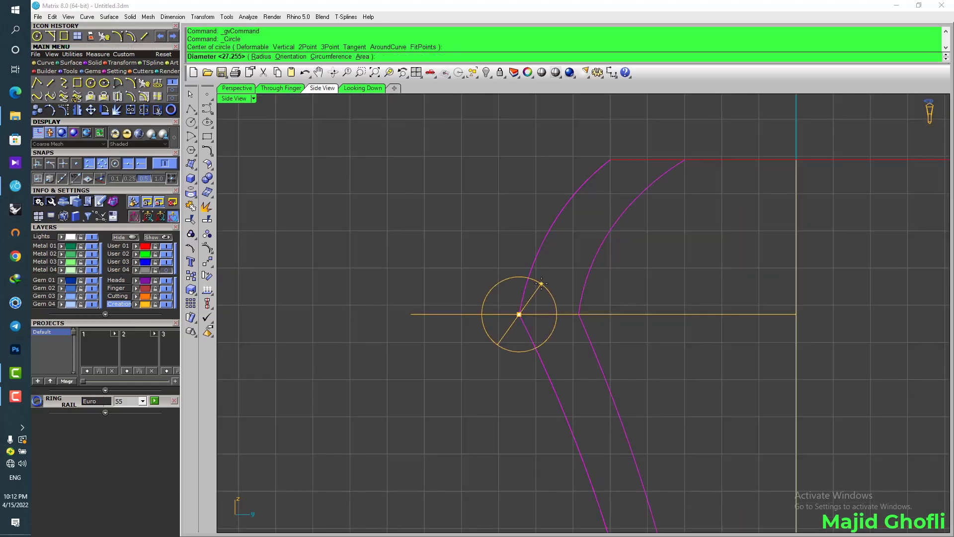
{"action": "left_click", "coordinate": [548, 284]}
{"action": "left_click", "coordinate": [552, 289]}
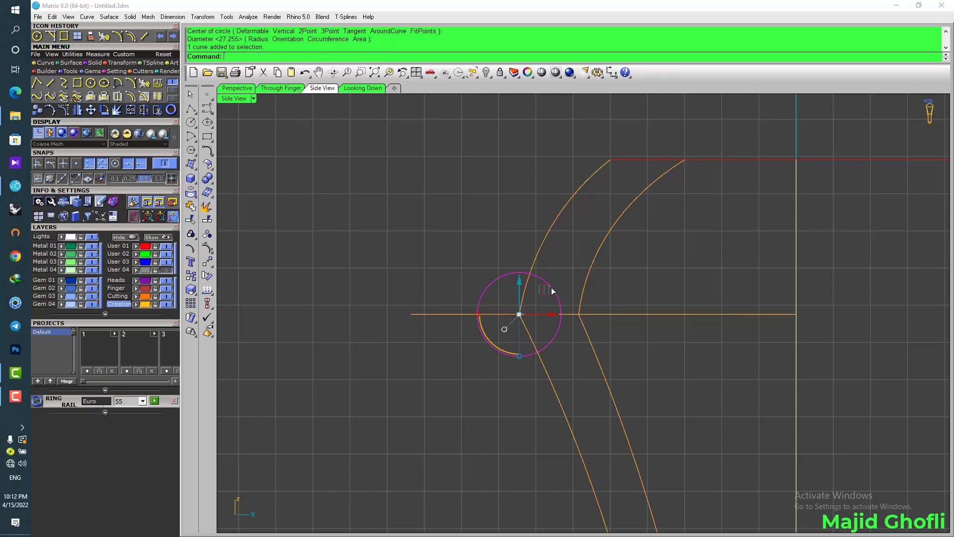
{"action": "left_click_drag", "start_coordinate": [549, 315], "coordinate": [611, 314]}
{"action": "key", "text": "alt"}
{"action": "key", "text": "Delete"}
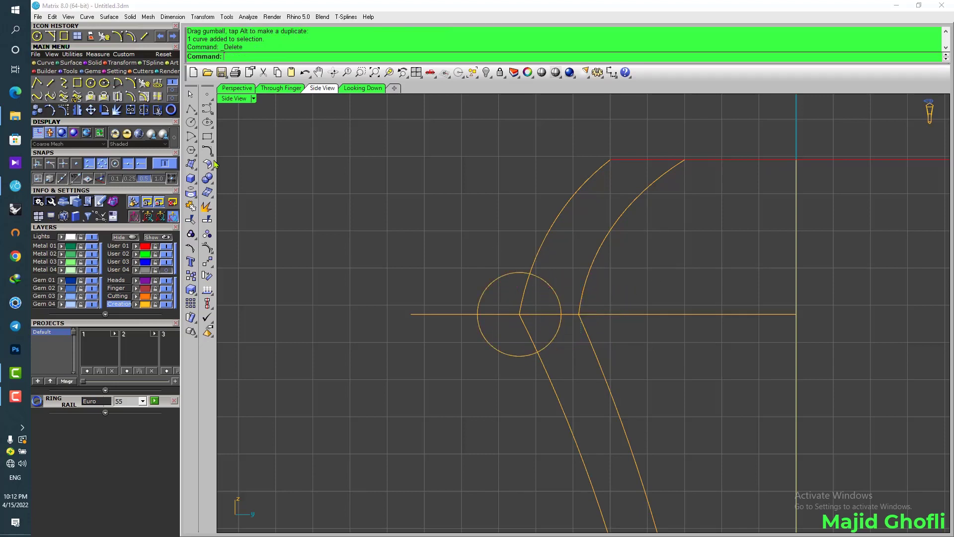
Step: Draw an equally sized circle centred where the inner profile's upper and lower arcs meet
{"action": "left_click", "coordinate": [90, 83]}
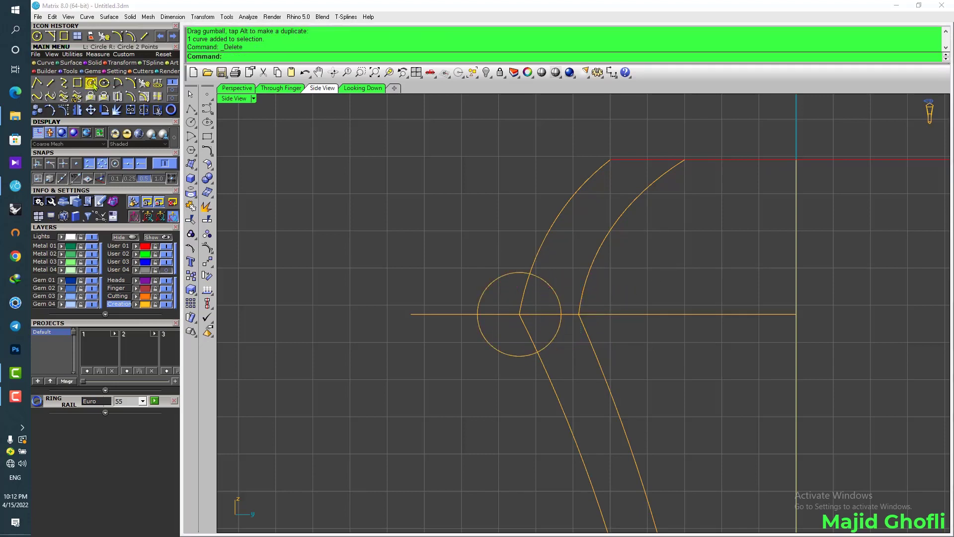
{"action": "left_click", "coordinate": [579, 314]}
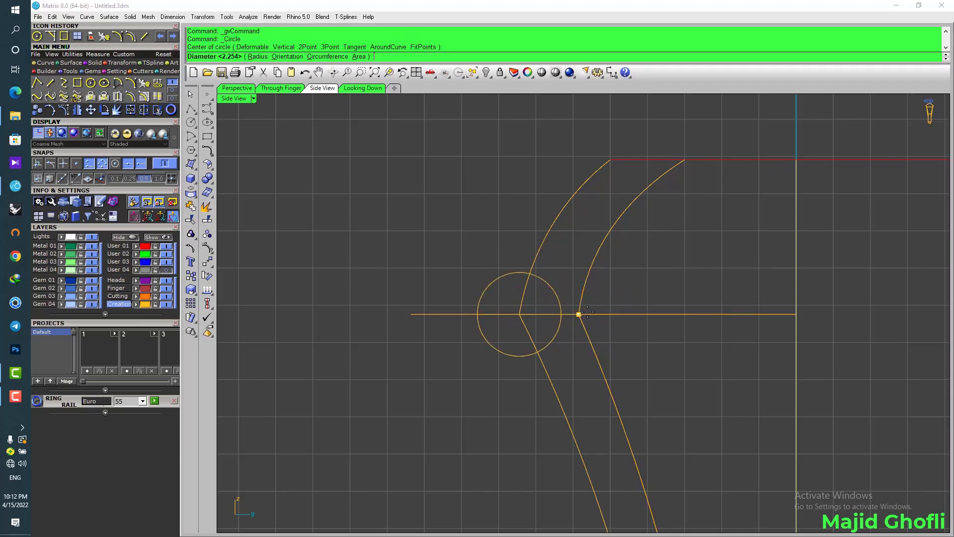
{"action": "left_click", "coordinate": [614, 294]}
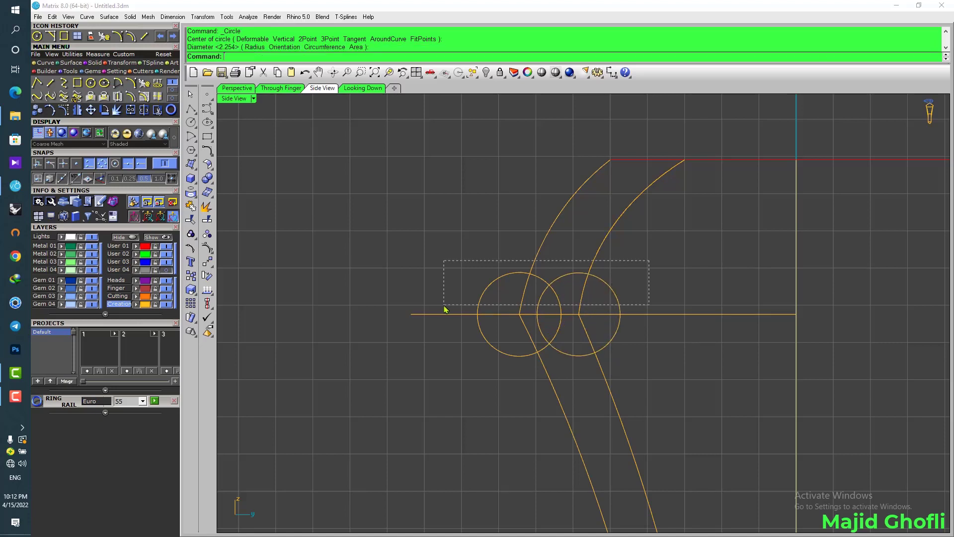
Step: Trim away the four arc portions inside the two circles and delete both circles
{"action": "left_click_drag", "start_coordinate": [445, 308], "coordinate": [444, 306]}
{"action": "left_click_drag", "start_coordinate": [455, 357], "coordinate": [454, 352]}
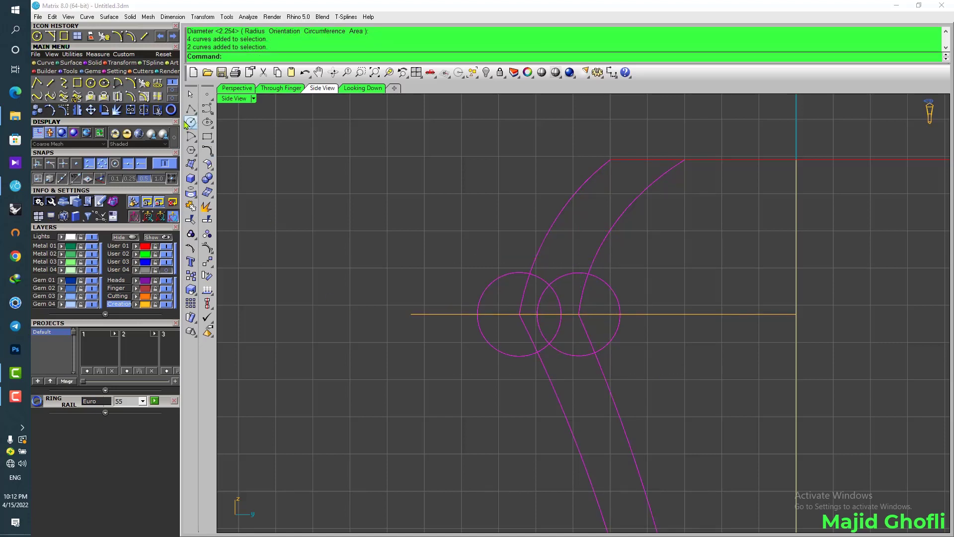
{"action": "left_click", "coordinate": [158, 112]}
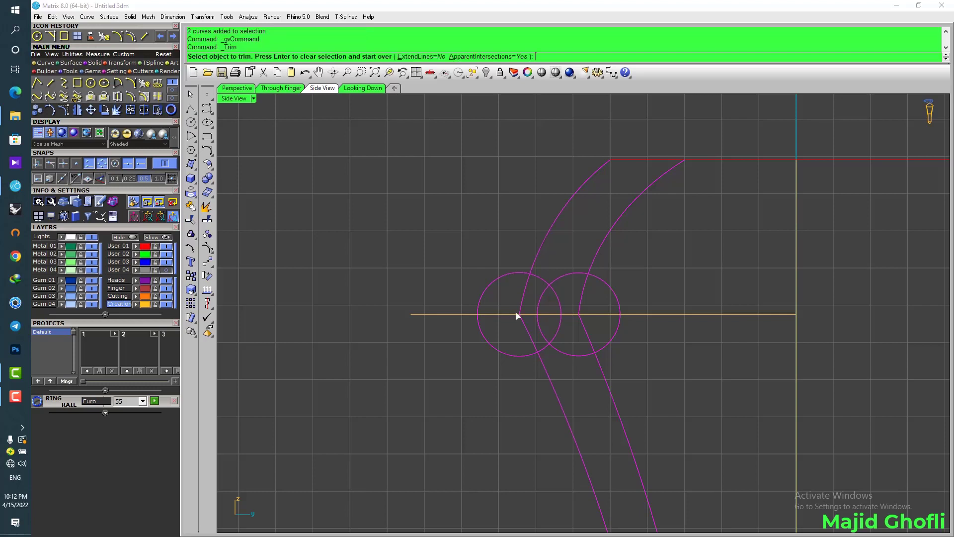
{"action": "left_click", "coordinate": [525, 287]}
{"action": "left_click", "coordinate": [527, 330]}
{"action": "left_click", "coordinate": [583, 294]}
{"action": "left_click", "coordinate": [584, 324]}
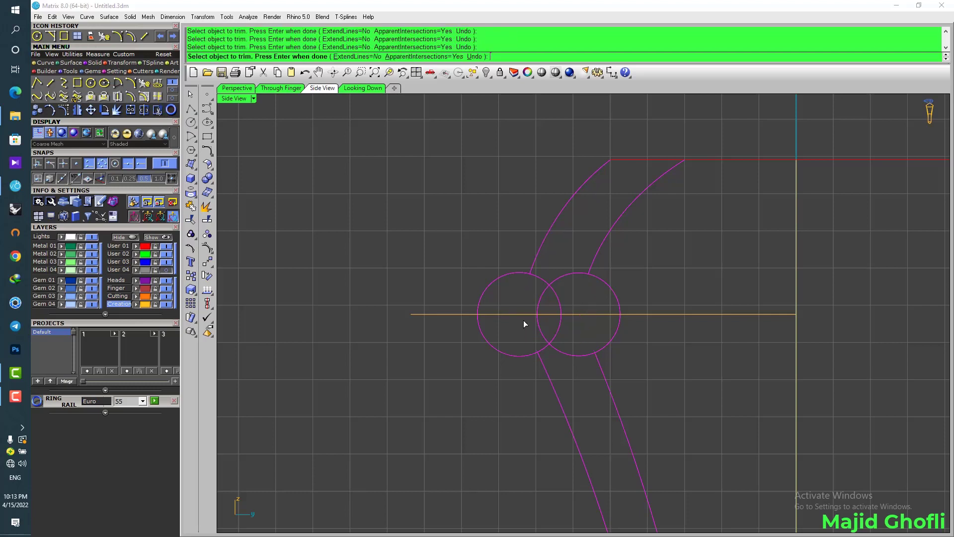
{"action": "key", "text": "Return"}
{"action": "left_click_drag", "start_coordinate": [436, 246], "coordinate": [658, 403]}
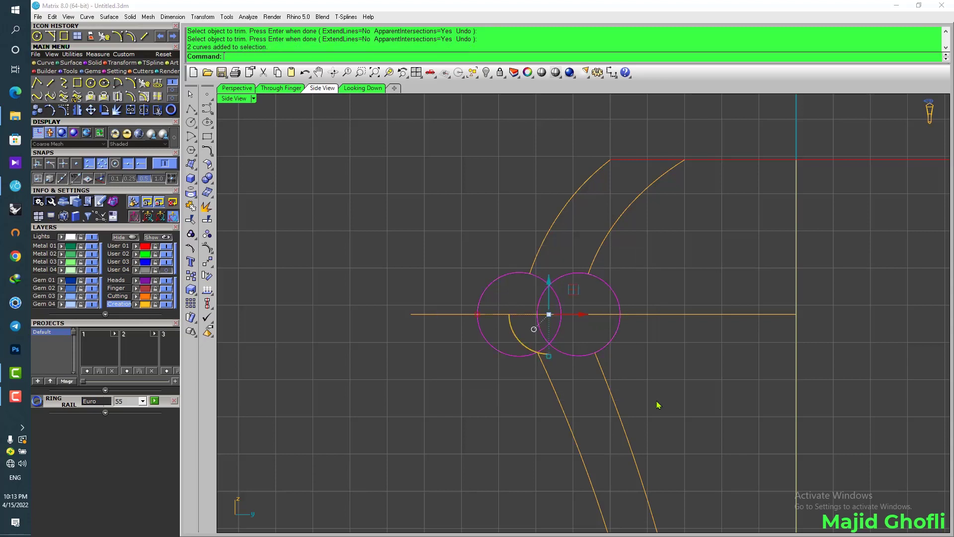
{"action": "key", "text": "Delete"}
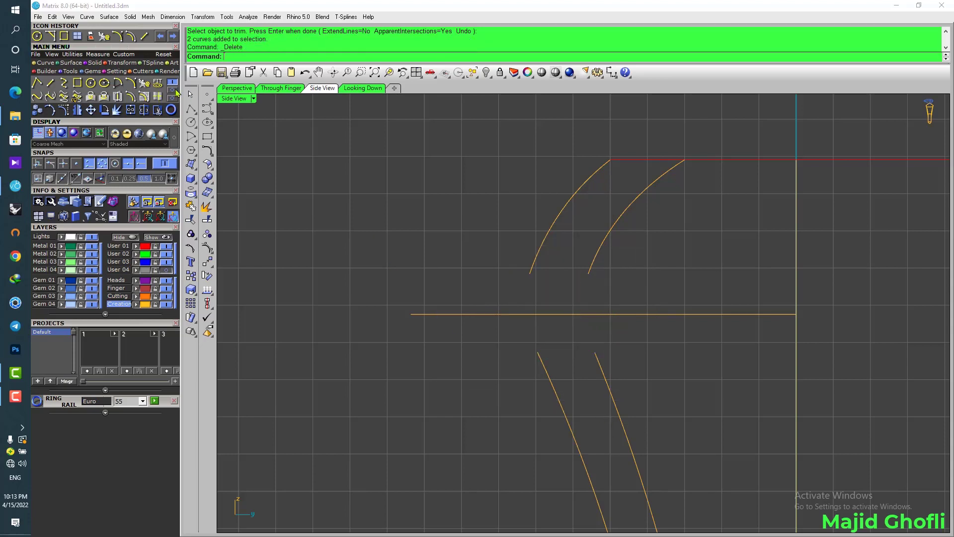
Step: Bridge the gaps in the outer and inner profiles with curvature-continuous blend curves between their upper and lower arcs
{"action": "left_click", "coordinate": [37, 97]}
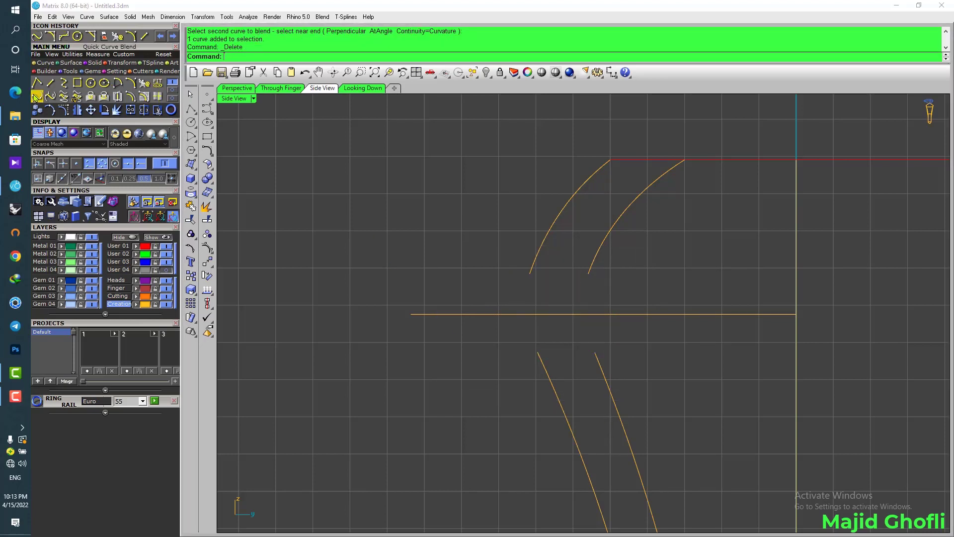
{"action": "left_click", "coordinate": [36, 96]}
{"action": "left_click", "coordinate": [538, 257]}
{"action": "left_click", "coordinate": [547, 369]}
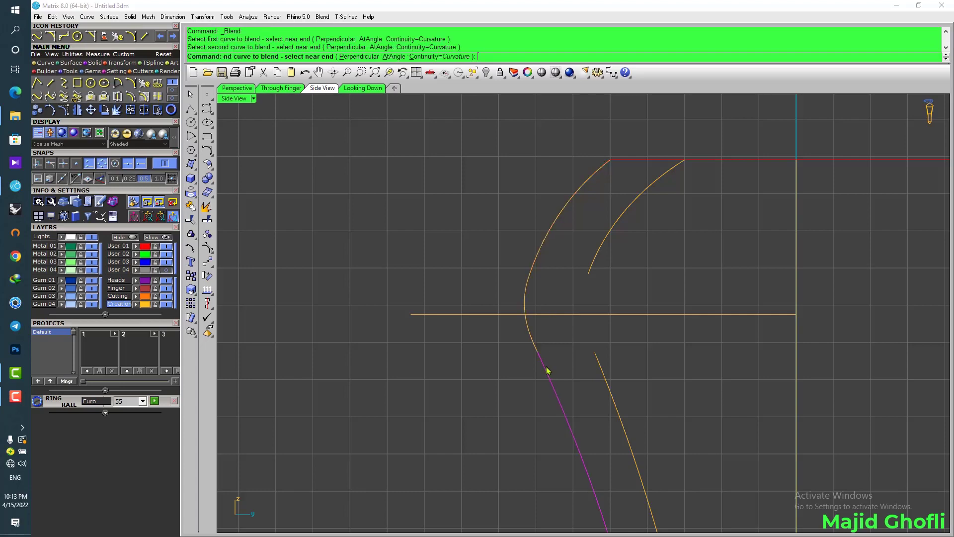
{"action": "right_click", "coordinate": [608, 279]}
{"action": "left_click", "coordinate": [598, 253]}
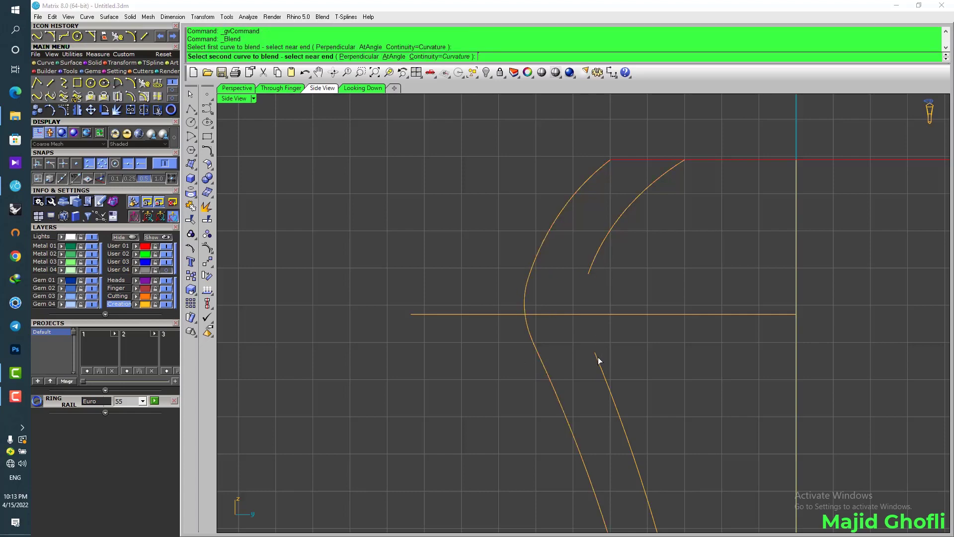
{"action": "left_click", "coordinate": [599, 361]}
Step: Join the arcs and blends into one continuous outer and one continuous inner profile curve
{"action": "scroll", "coordinate": [621, 226], "scroll_direction": "down", "scroll_amount": 4}
{"action": "right_click_drag", "start_coordinate": [647, 245], "coordinate": [579, 215]}
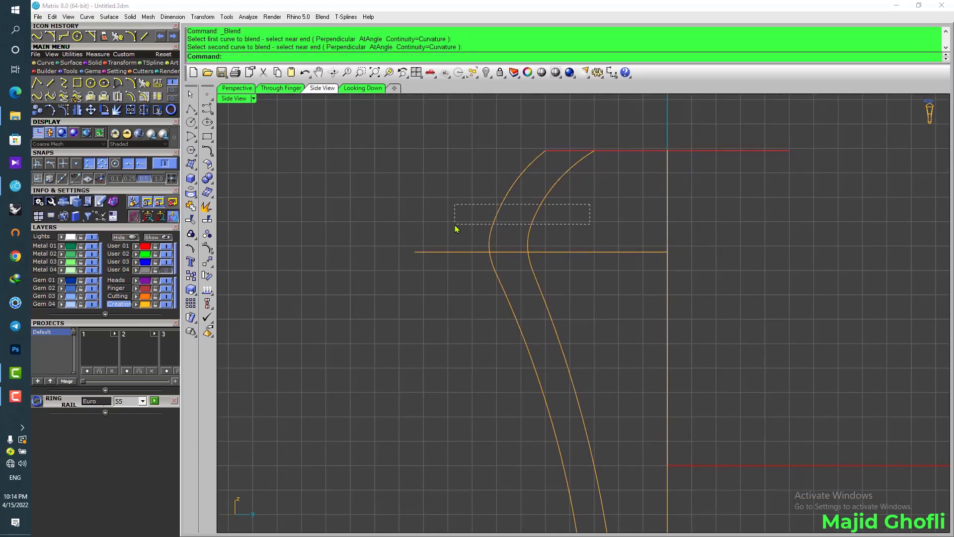
{"action": "left_click_drag", "start_coordinate": [455, 225], "coordinate": [455, 224]}
{"action": "key", "text": "ctrl+j"}
{"action": "scroll", "coordinate": [494, 356], "scroll_direction": "down", "scroll_amount": 4}
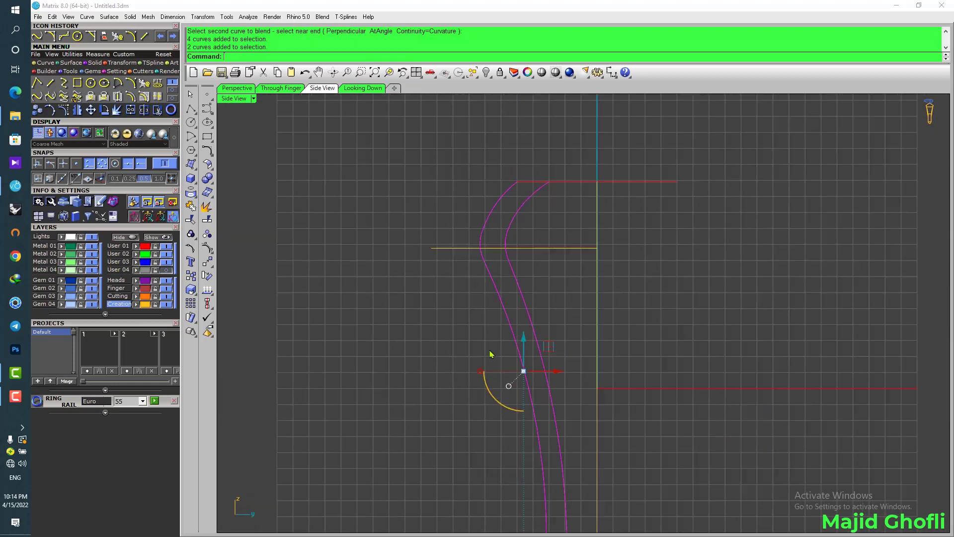
{"action": "right_click_drag", "start_coordinate": [504, 346], "coordinate": [470, 333]}
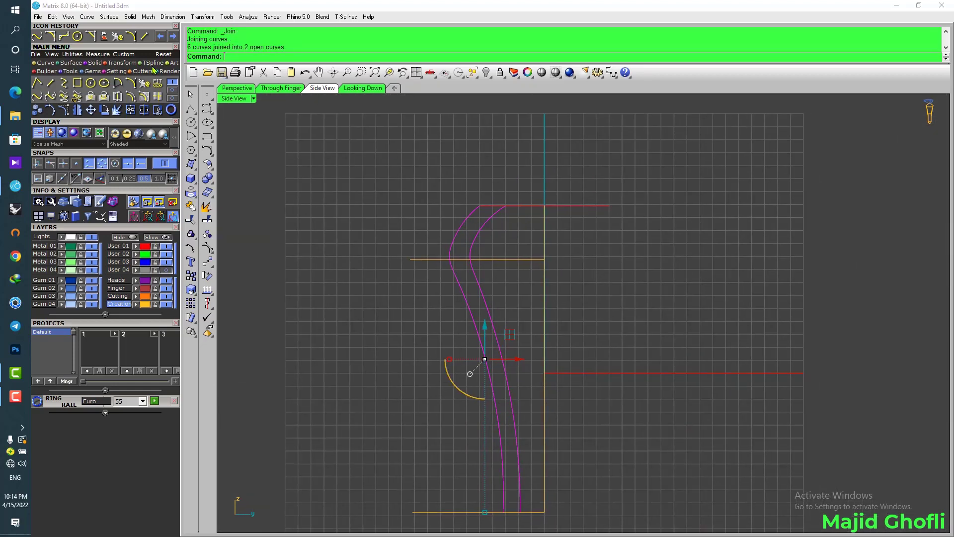
{"action": "key", "text": "Escape"}
{"action": "left_click", "coordinate": [144, 83]}
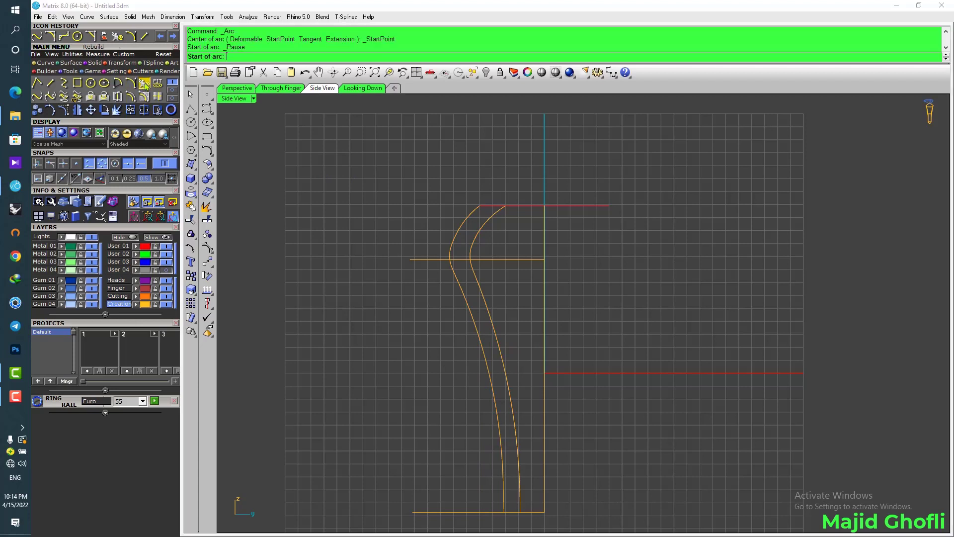
{"action": "left_click", "coordinate": [145, 84]}
{"action": "left_click", "coordinate": [451, 243]}
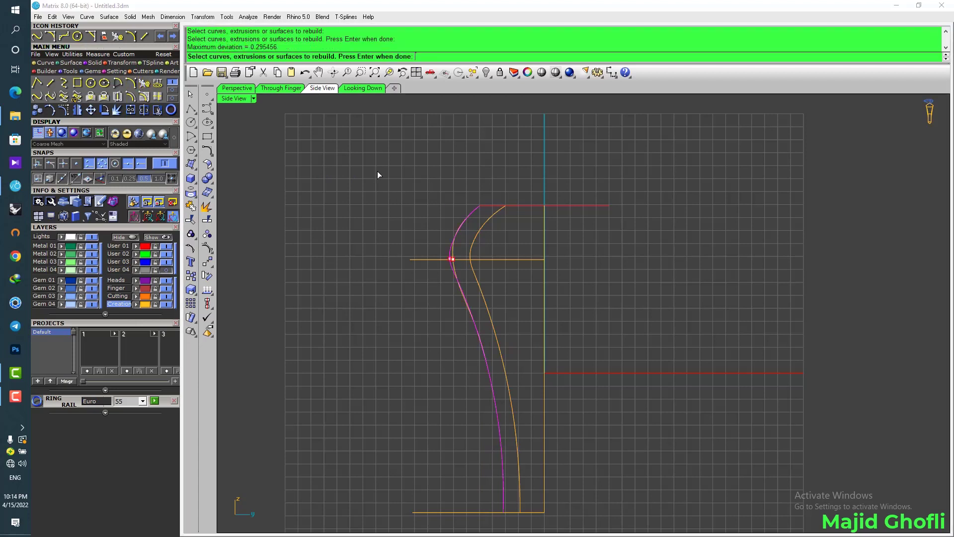
{"action": "key", "text": "Return"}
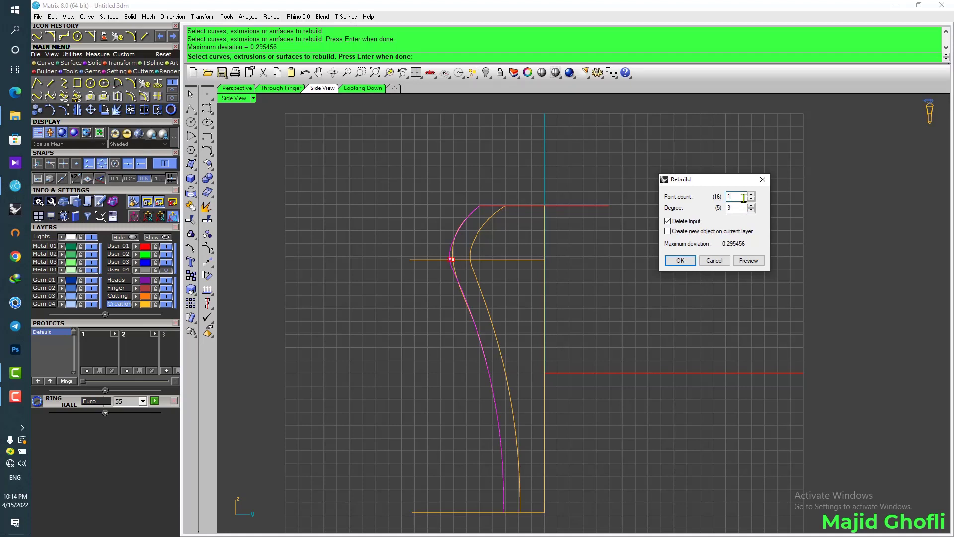
{"action": "key", "text": "Escape"}
Step: Rebuild the outer and the inner profile curve, each with 20 points and degree 3, deleting the input
{"action": "left_click", "coordinate": [474, 311]}
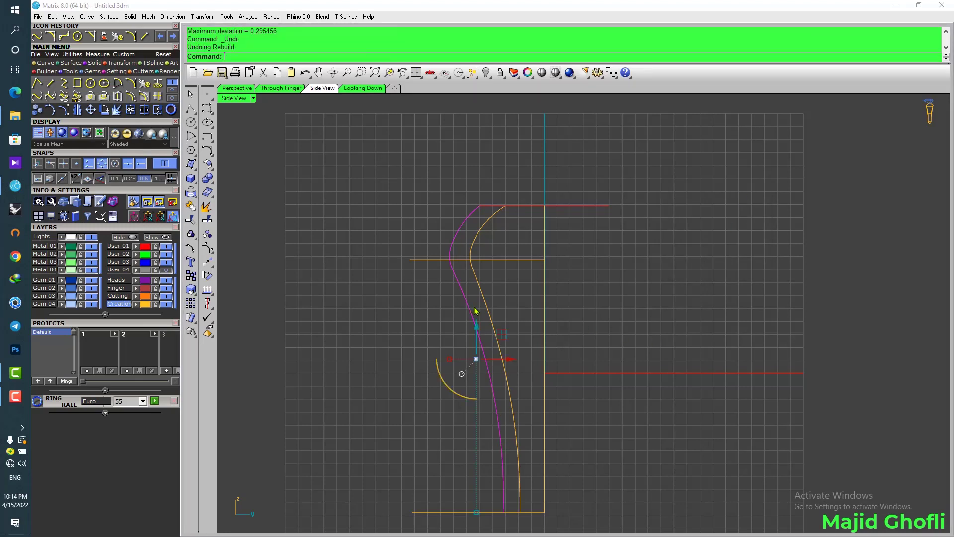
{"action": "key", "text": "Return"}
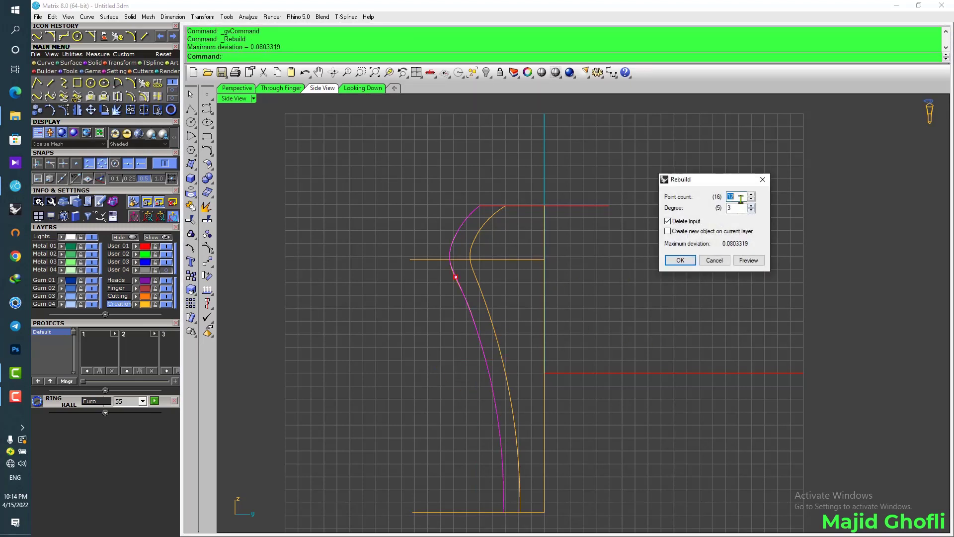
{"action": "key", "text": "Tab"}
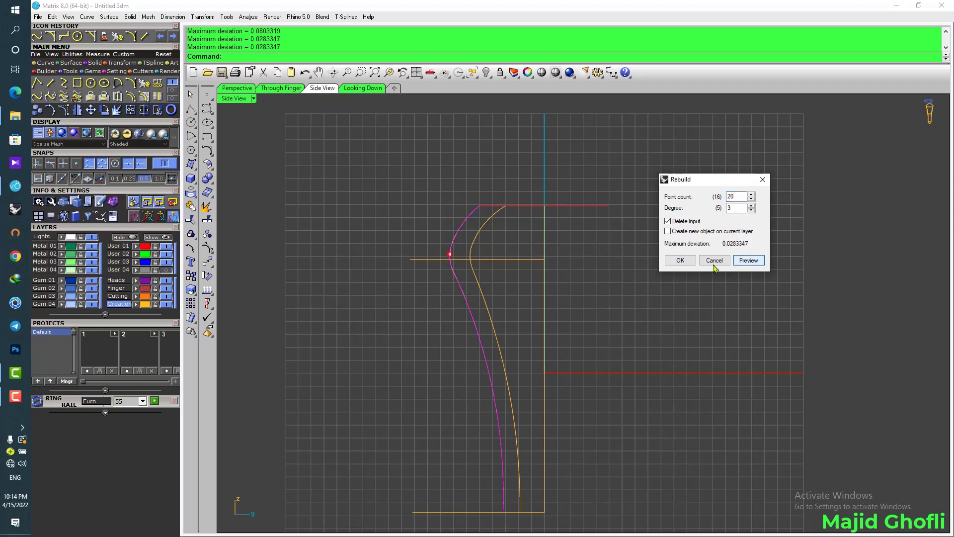
{"action": "left_click", "coordinate": [680, 261]}
{"action": "left_click", "coordinate": [480, 287]}
{"action": "key", "text": "Return"}
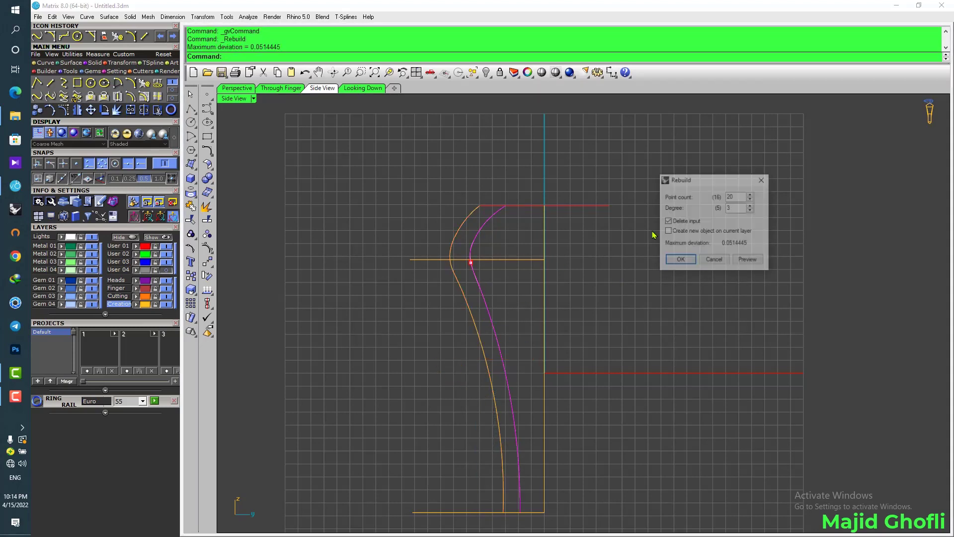
{"action": "left_click", "coordinate": [680, 261]}
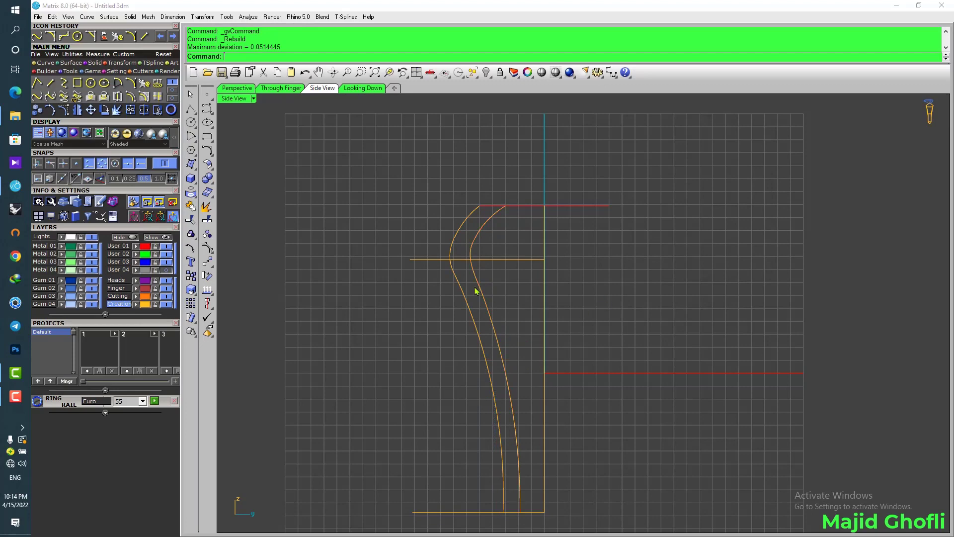
Step: Turn on the outer profile curve's control points and slightly shift the two points around the bend at the upper guide line
{"action": "scroll", "coordinate": [480, 278], "scroll_direction": "up", "scroll_amount": 5}
{"action": "scroll", "coordinate": [481, 266], "scroll_direction": "down", "scroll_amount": 4}
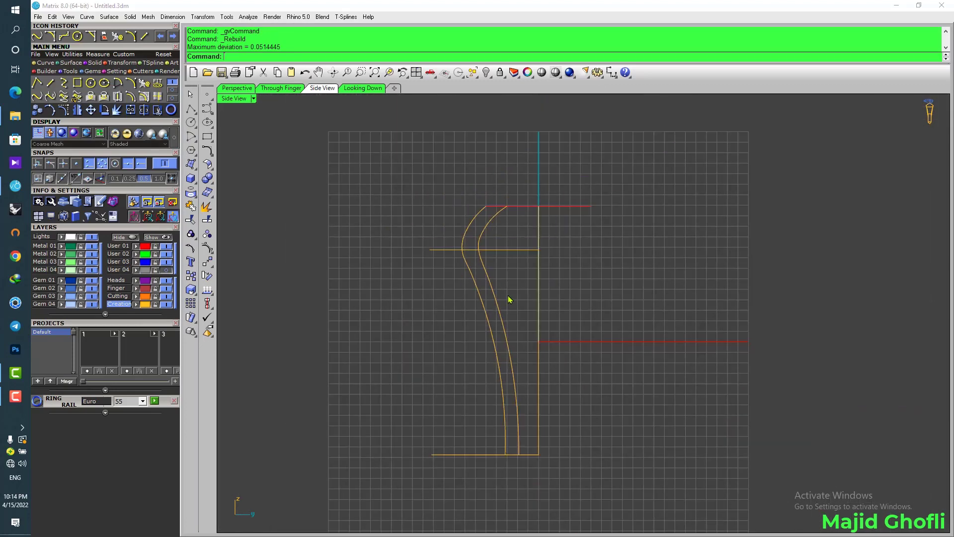
{"action": "scroll", "coordinate": [485, 274], "scroll_direction": "up", "scroll_amount": 3}
{"action": "scroll", "coordinate": [466, 260], "scroll_direction": "up", "scroll_amount": 3}
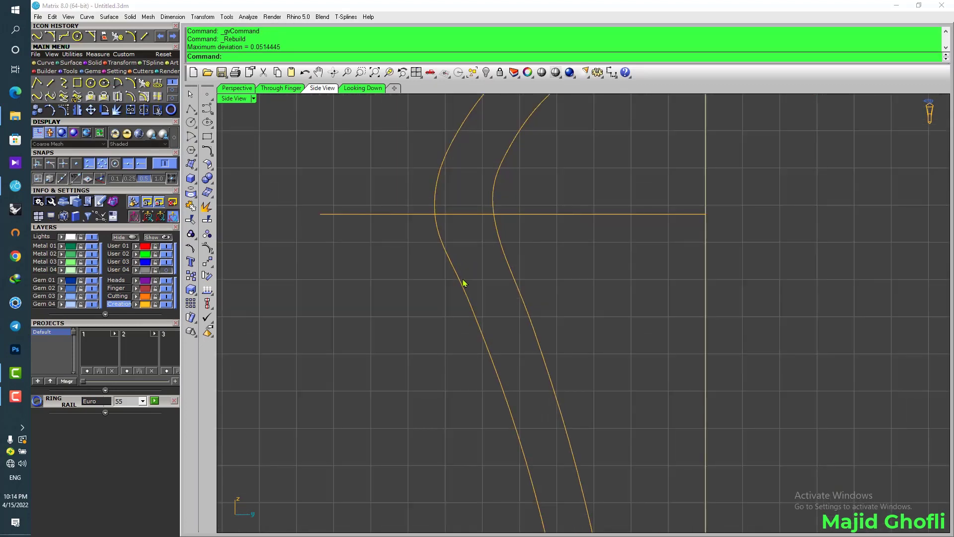
{"action": "left_click", "coordinate": [463, 286]}
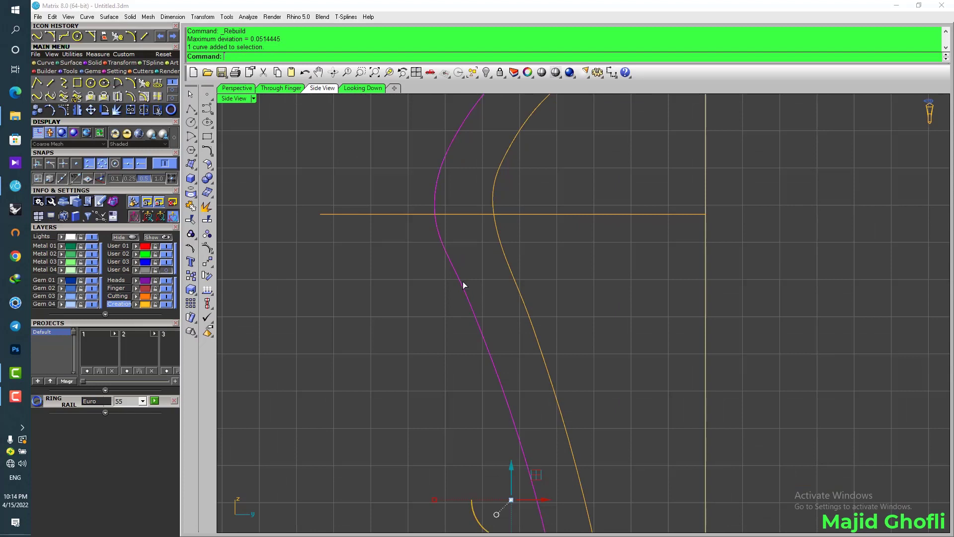
{"action": "left_click", "coordinate": [65, 109]}
{"action": "right_click_drag", "start_coordinate": [395, 205], "coordinate": [403, 241]}
{"action": "left_click_drag", "start_coordinate": [409, 195], "coordinate": [444, 272]}
{"action": "left_click_drag", "start_coordinate": [476, 238], "coordinate": [476, 239]}
{"action": "left_click", "coordinate": [557, 228]}
Step: Nudge the outer curve's control point just below the bend to smooth the transition into the long lower section
{"action": "scroll", "coordinate": [557, 228], "scroll_direction": "down", "scroll_amount": 4}
{"action": "scroll", "coordinate": [486, 281], "scroll_direction": "up", "scroll_amount": 6}
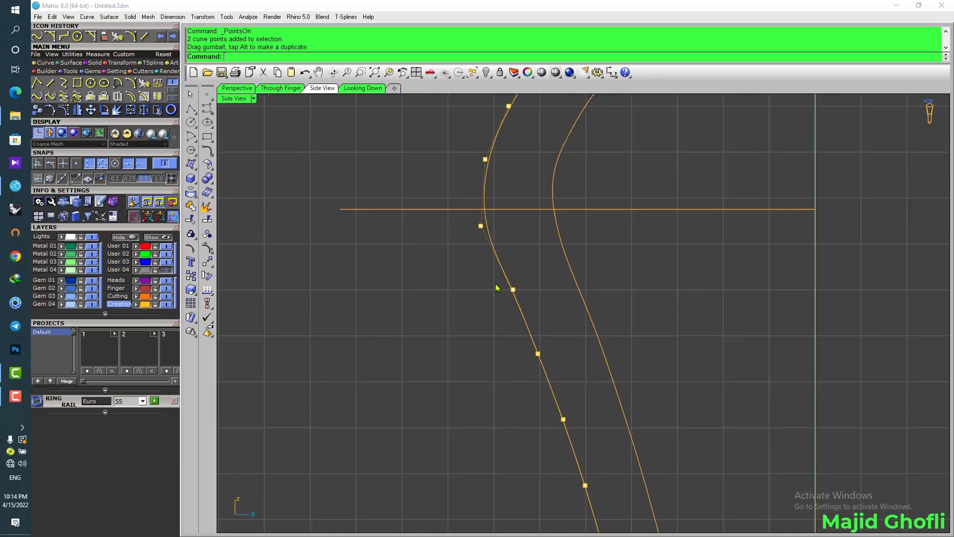
{"action": "left_click_drag", "start_coordinate": [480, 275], "coordinate": [535, 289]}
{"action": "left_click", "coordinate": [598, 264]}
{"action": "scroll", "coordinate": [598, 264], "scroll_direction": "down", "scroll_amount": 6}
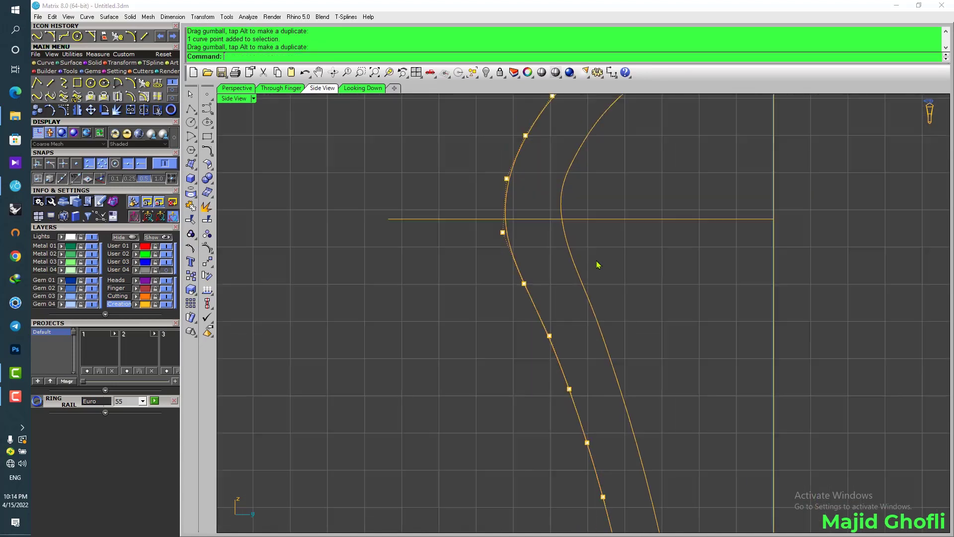
Step: Turn on the inner profile curve's control points and shift the two points below the upper guide line slightly outward, away from the centre axis
{"action": "left_click", "coordinate": [590, 277]}
{"action": "key", "text": "F10"}
{"action": "scroll", "coordinate": [595, 223], "scroll_direction": "up", "scroll_amount": 8}
{"action": "left_click", "coordinate": [555, 299]}
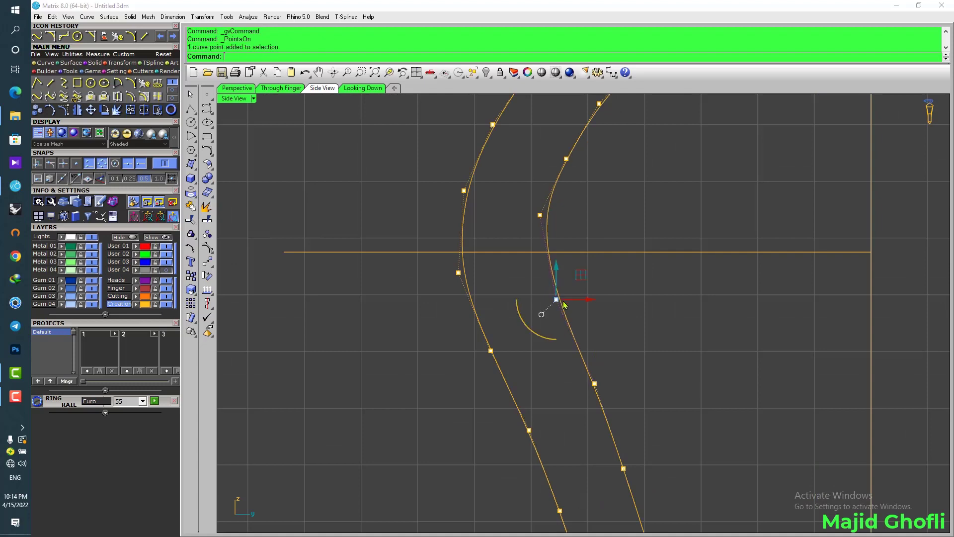
{"action": "left_click_drag", "start_coordinate": [584, 302], "coordinate": [577, 301]}
{"action": "scroll", "coordinate": [607, 333], "scroll_direction": "down", "scroll_amount": 6}
{"action": "right_click_drag", "start_coordinate": [631, 359], "coordinate": [585, 300]}
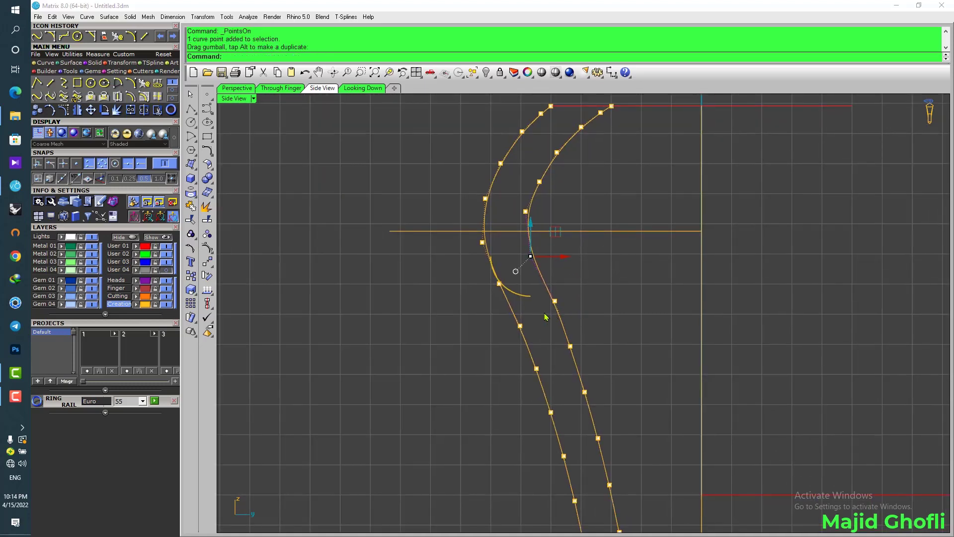
{"action": "left_click", "coordinate": [554, 301]}
{"action": "scroll", "coordinate": [575, 300], "scroll_direction": "up", "scroll_amount": 4}
{"action": "left_click_drag", "start_coordinate": [579, 306], "coordinate": [568, 305]}
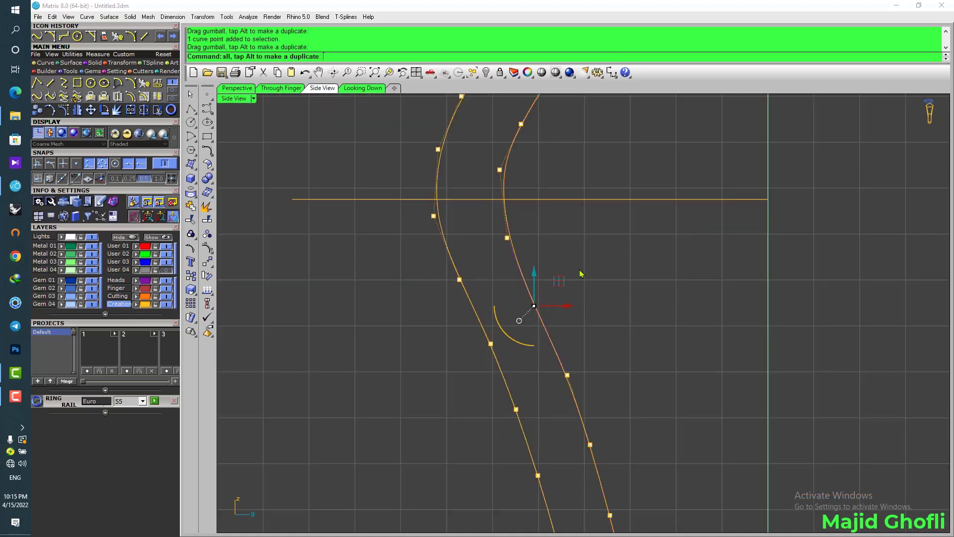
{"action": "left_click", "coordinate": [582, 272]}
Step: Nudge the inner curve's following control point down the long lower section slightly outward and turn the control points off
{"action": "scroll", "coordinate": [582, 268], "scroll_direction": "down", "scroll_amount": 6}
{"action": "right_click_drag", "start_coordinate": [621, 320], "coordinate": [589, 295]}
{"action": "scroll", "coordinate": [541, 313], "scroll_direction": "up", "scroll_amount": 4}
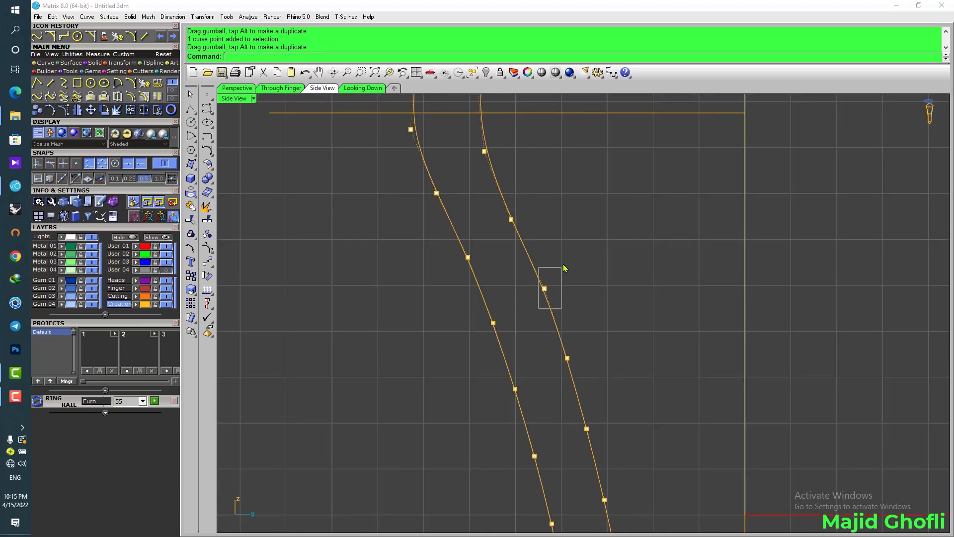
{"action": "scroll", "coordinate": [585, 297], "scroll_direction": "up", "scroll_amount": 3}
{"action": "left_click_drag", "start_coordinate": [565, 269], "coordinate": [556, 288]}
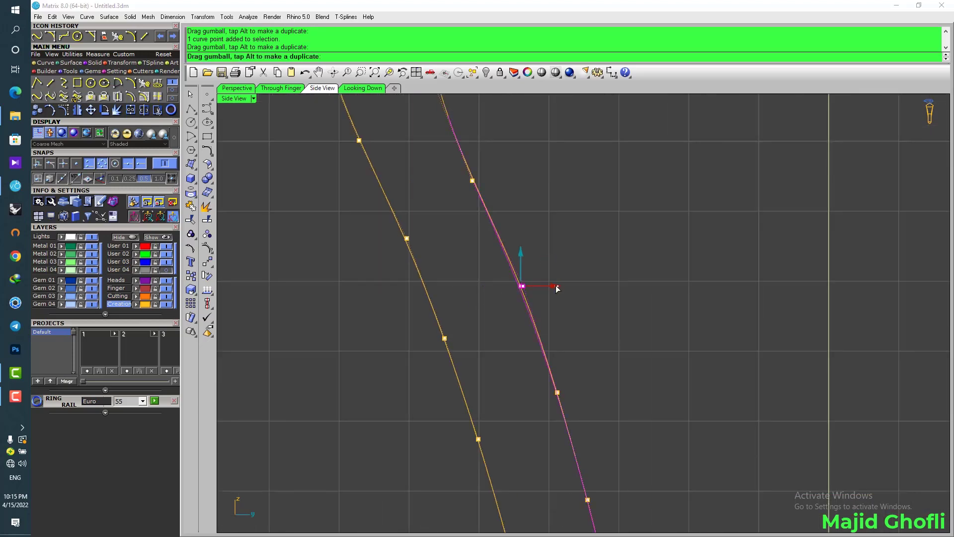
{"action": "left_click", "coordinate": [605, 289]}
{"action": "scroll", "coordinate": [605, 289], "scroll_direction": "down", "scroll_amount": 4}
{"action": "key", "text": "Escape"}
{"action": "scroll", "coordinate": [626, 313], "scroll_direction": "down", "scroll_amount": 4}
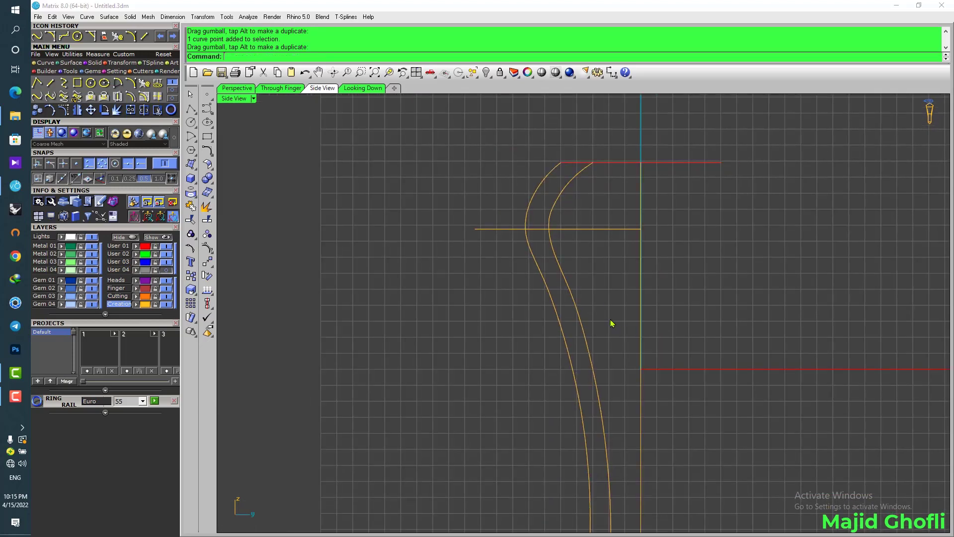
Step: Raise the inner profile curve's control point at the bend near the upper guide line slightly and turn its control points off
{"action": "left_click", "coordinate": [563, 195]}
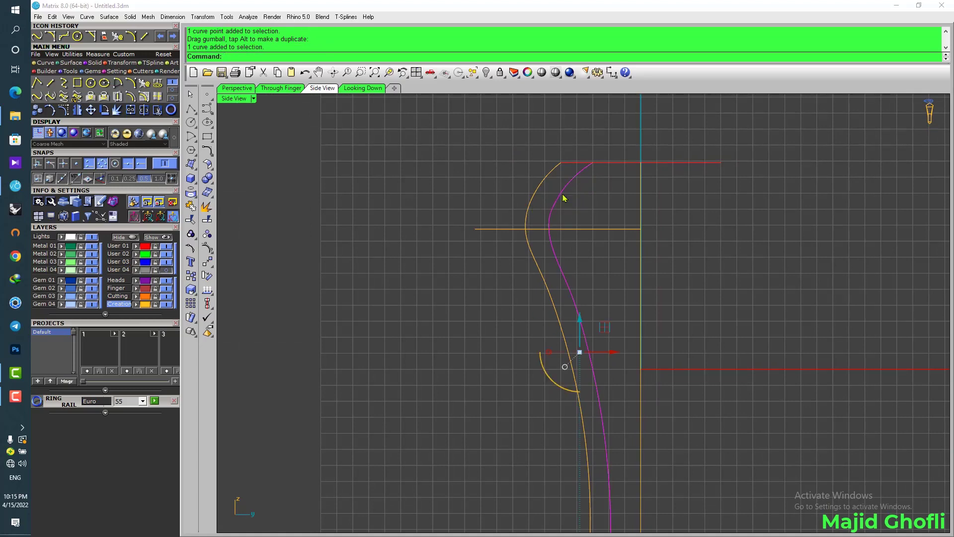
{"action": "key", "text": "F10"}
{"action": "scroll", "coordinate": [562, 193], "scroll_direction": "up", "scroll_amount": 8}
{"action": "left_click_drag", "start_coordinate": [507, 213], "coordinate": [562, 246]}
{"action": "left_click_drag", "start_coordinate": [543, 205], "coordinate": [543, 199]}
{"action": "left_click", "coordinate": [606, 193]}
{"action": "scroll", "coordinate": [603, 194], "scroll_direction": "down", "scroll_amount": 4}
{"action": "right_click_drag", "start_coordinate": [620, 214], "coordinate": [601, 221]}
{"action": "key", "text": "Escape"}
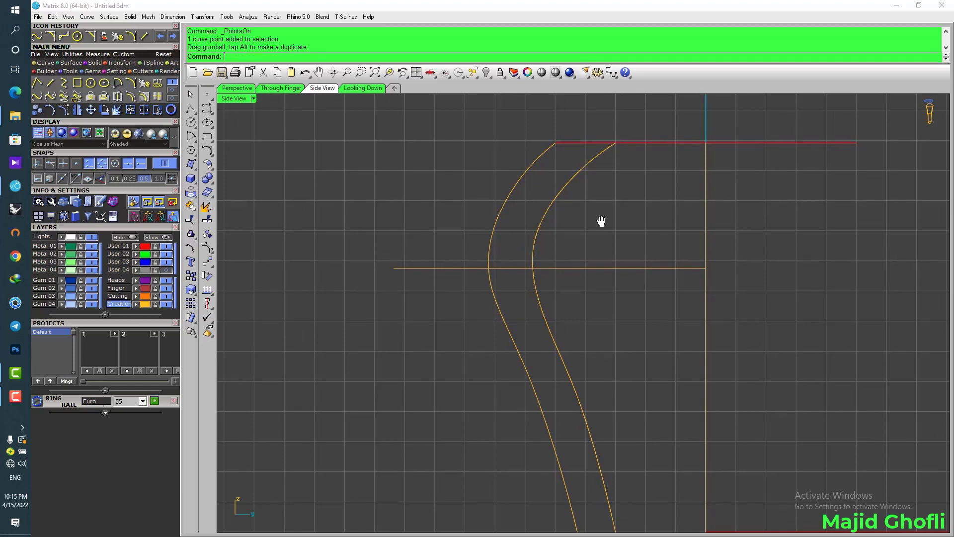
{"action": "left_click", "coordinate": [548, 344]}
{"action": "key", "text": "F10"}
{"action": "scroll", "coordinate": [557, 341], "scroll_direction": "up", "scroll_amount": 3}
{"action": "mouse_move", "coordinate": [528, 317]}
{"action": "left_mouse_down"}
{"action": "mouse_move", "coordinate": [576, 359]}
{"action": "mouse_move", "coordinate": [577, 336]}
{"action": "left_mouse_up"}
{"action": "left_click", "coordinate": [607, 300]}
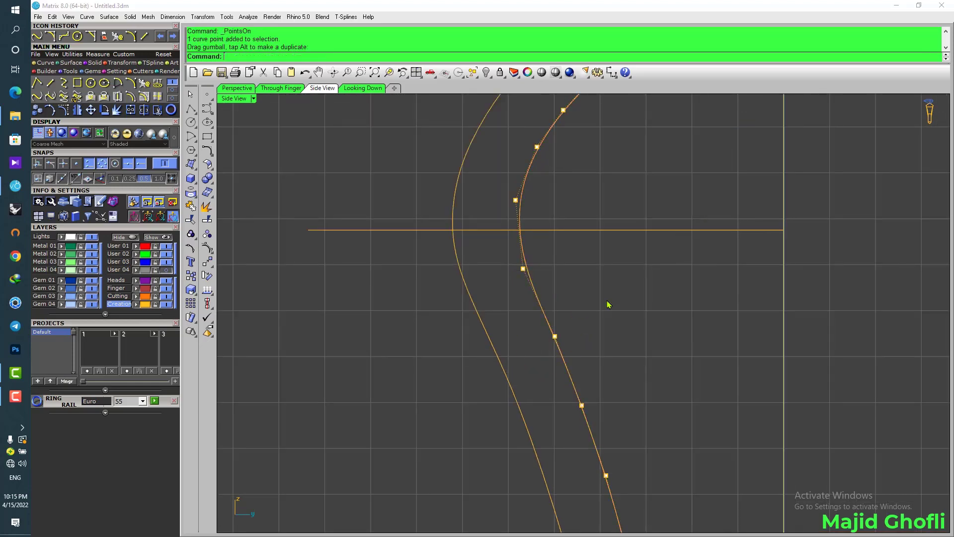
{"action": "key", "text": "Escape"}
Step: Project both profile curves onto the Side View construction plane, deleting the input objects
{"action": "scroll", "coordinate": [609, 302], "scroll_direction": "down", "scroll_amount": 8}
{"action": "right_click_drag", "start_coordinate": [635, 314], "coordinate": [586, 297]}
{"action": "scroll", "coordinate": [586, 298], "scroll_direction": "down", "scroll_amount": 6}
{"action": "left_click_drag", "start_coordinate": [591, 299], "coordinate": [522, 327]}
{"action": "right_click_drag", "start_coordinate": [519, 306], "coordinate": [482, 309]}
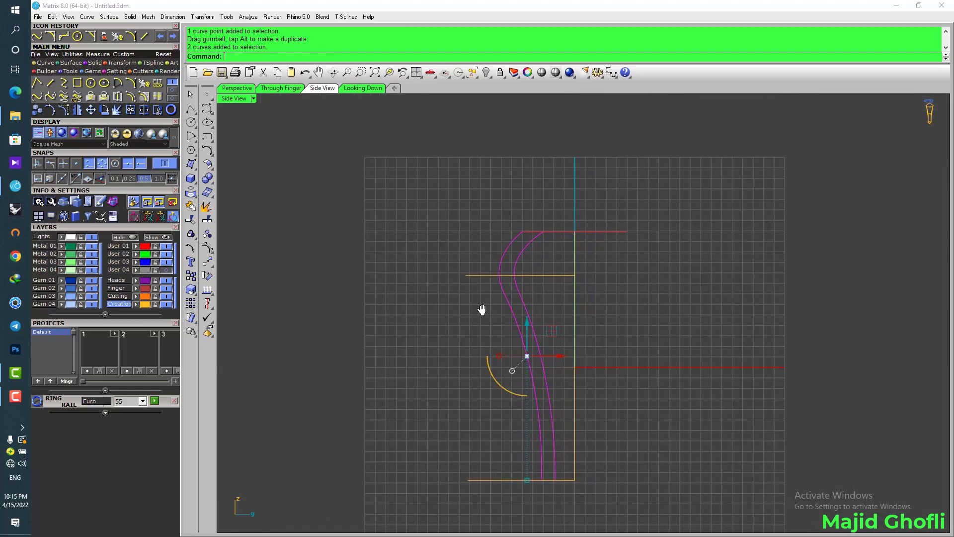
{"action": "left_click", "coordinate": [115, 72]}
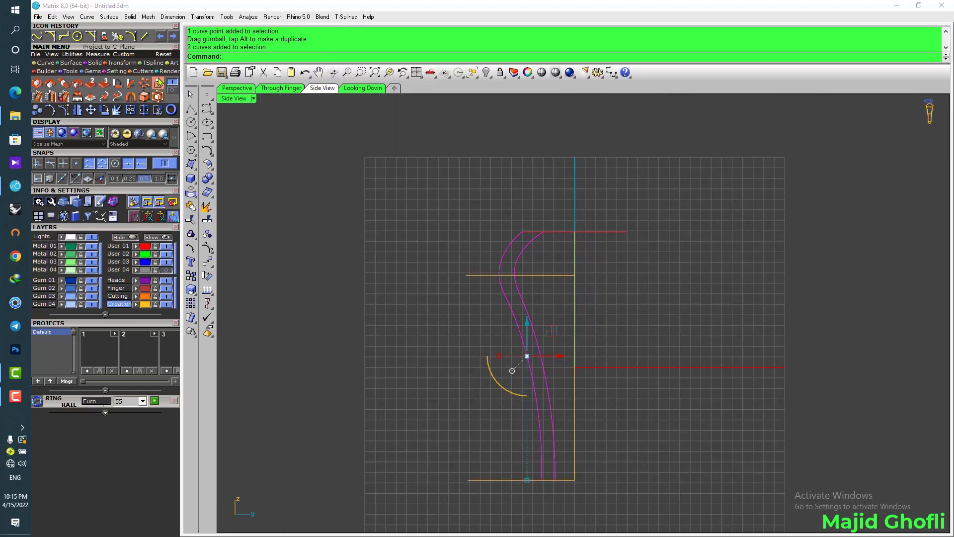
{"action": "left_click", "coordinate": [159, 84]}
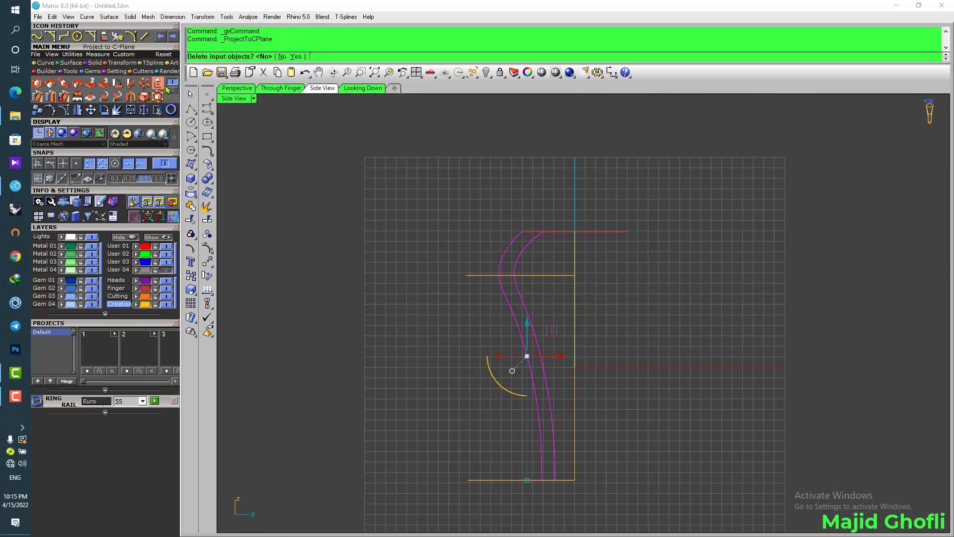
{"action": "left_click", "coordinate": [297, 57]}
{"action": "right_click_drag", "start_coordinate": [596, 320], "coordinate": [561, 320]}
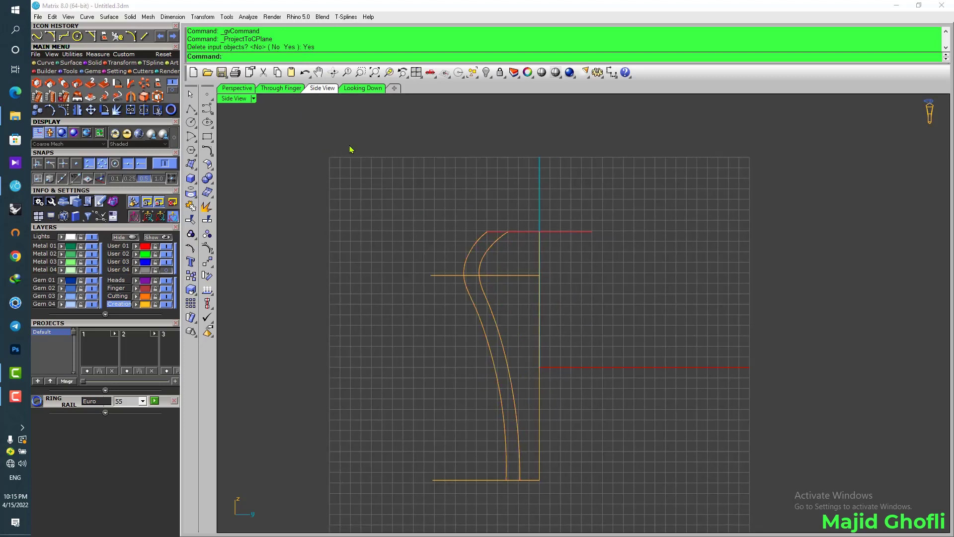
Step: In the Perspective view, combine the Side View profile curves with the shank curves into 3D rail curves using Curve from 2 Views
{"action": "double_click", "coordinate": [234, 99]}
{"action": "double_click", "coordinate": [600, 100]}
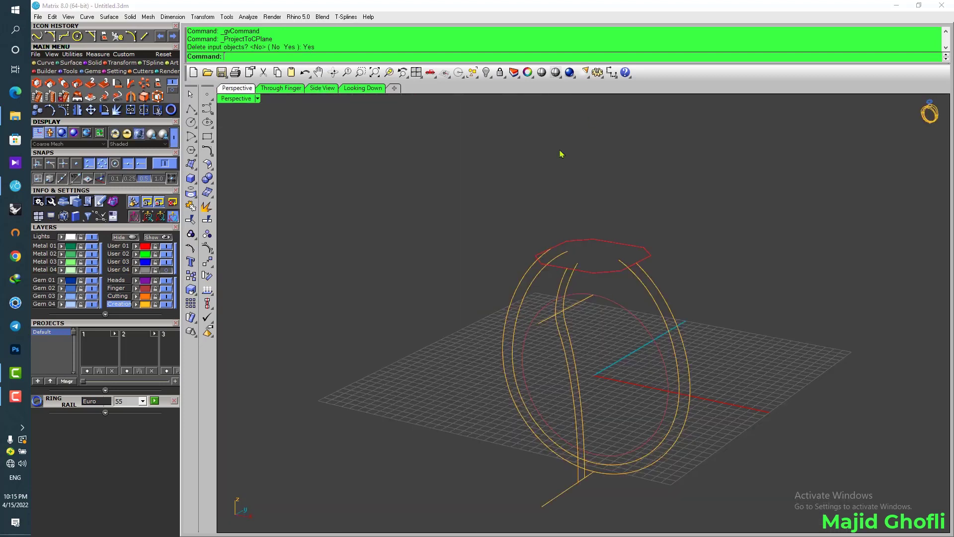
{"action": "right_click_drag", "start_coordinate": [560, 154], "coordinate": [660, 229]}
{"action": "right_click_drag", "start_coordinate": [583, 245], "coordinate": [659, 267]}
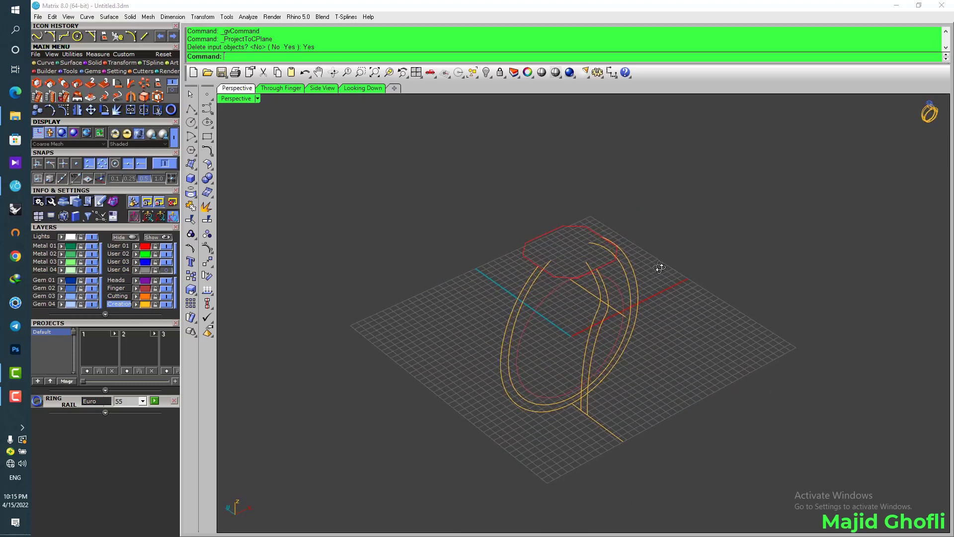
{"action": "mouse_move", "coordinate": [659, 267]}
{"action": "right_mouse_down"}
{"action": "mouse_move", "coordinate": [611, 255]}
{"action": "mouse_move", "coordinate": [664, 263]}
{"action": "right_mouse_up"}
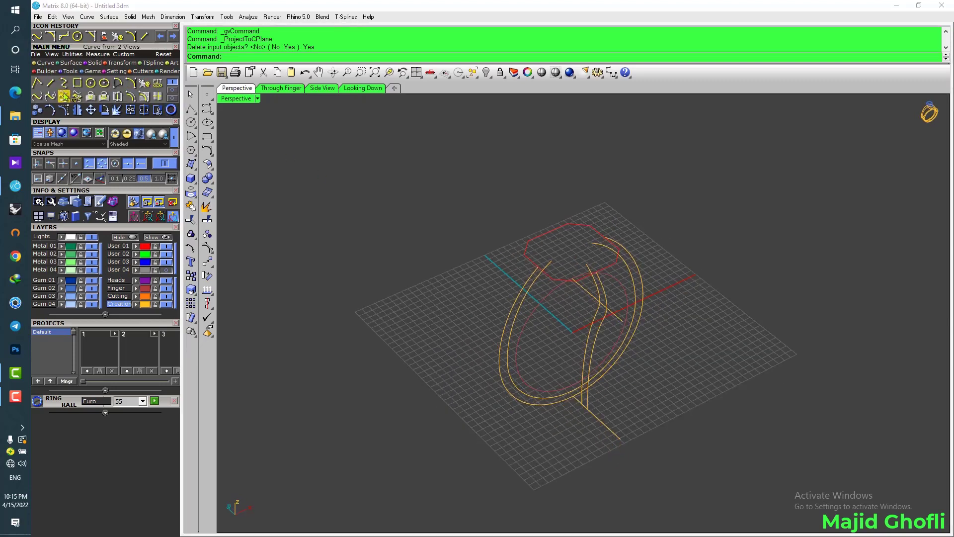
{"action": "left_click", "coordinate": [63, 96]}
{"action": "right_click_drag", "start_coordinate": [532, 273], "coordinate": [591, 288]}
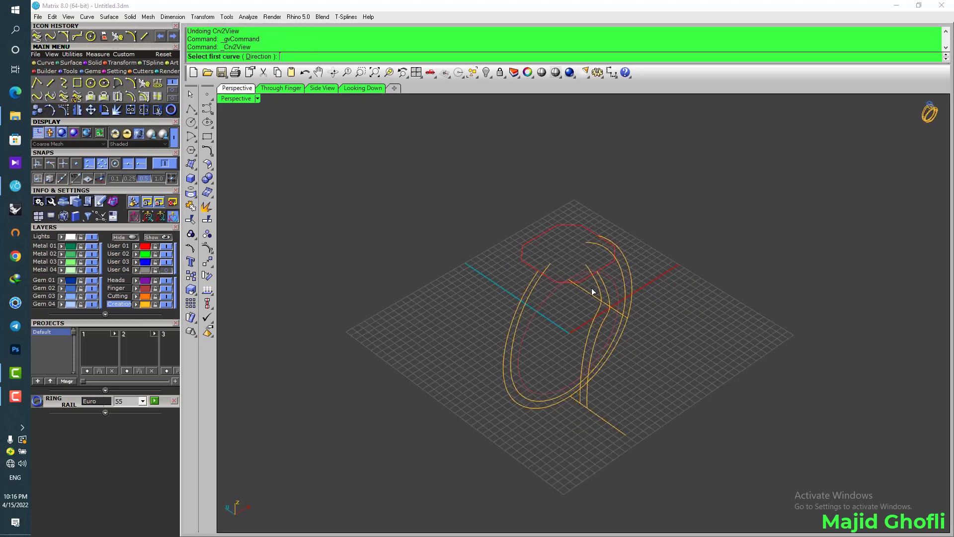
{"action": "left_click", "coordinate": [592, 284]}
{"action": "right_click_drag", "start_coordinate": [529, 282], "coordinate": [568, 297]}
{"action": "left_click", "coordinate": [536, 280]}
{"action": "scroll", "coordinate": [570, 300], "scroll_direction": "up", "scroll_amount": 3}
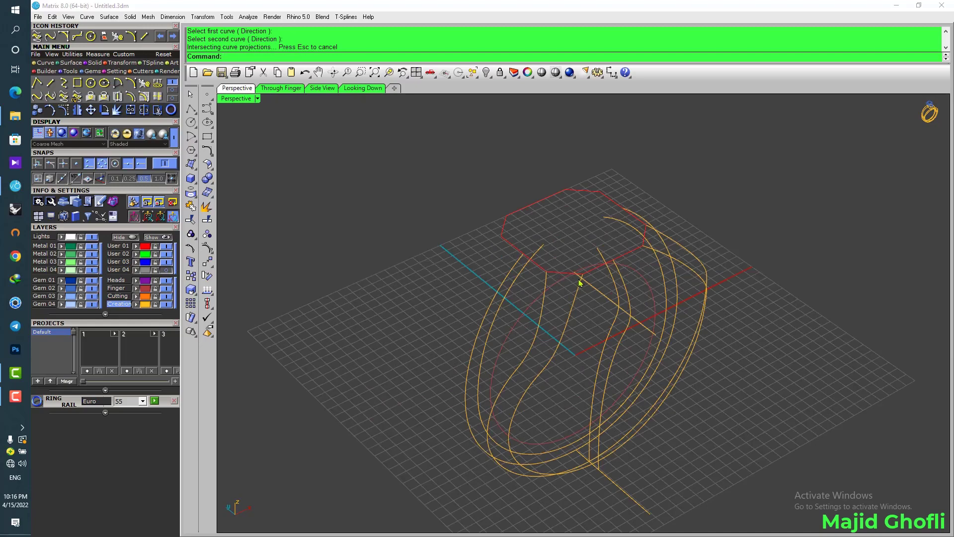
{"action": "right_click_drag", "start_coordinate": [657, 293], "coordinate": [616, 292]}
{"action": "scroll", "coordinate": [616, 291], "scroll_direction": "down", "scroll_amount": 4}
{"action": "right_click_drag", "start_coordinate": [541, 323], "coordinate": [672, 337]}
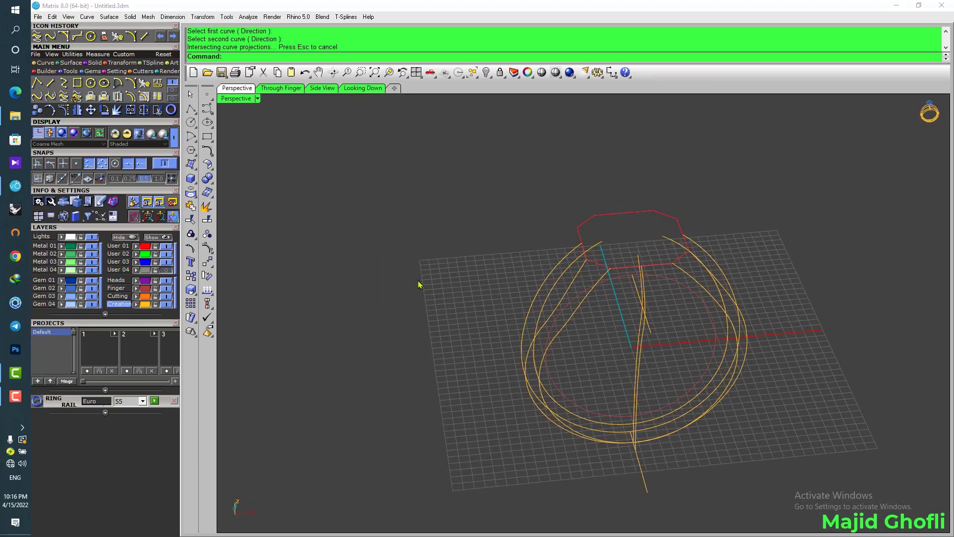
Step: Try to create a Sweep 2 surface along the two 3D rail curves with the octagonal top outline as cross section
{"action": "left_click", "coordinate": [65, 63]}
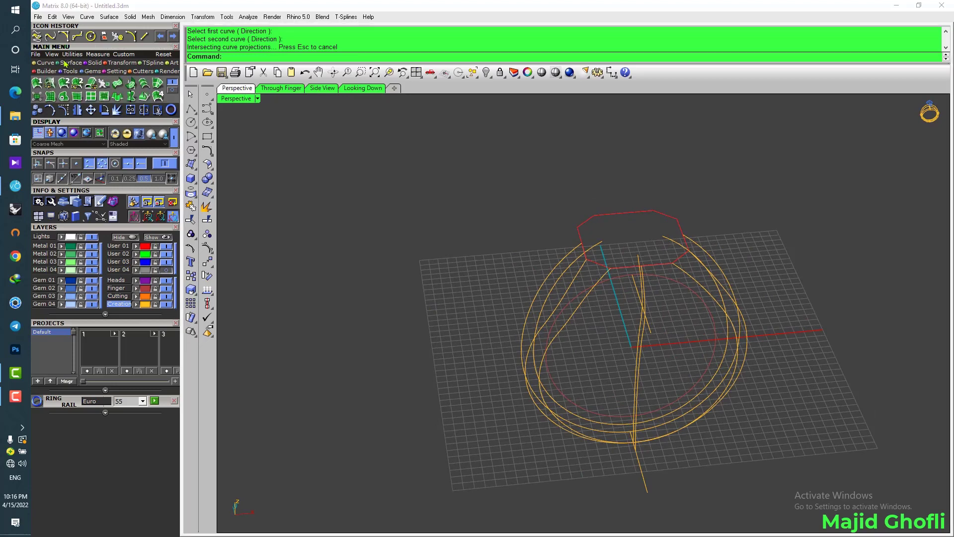
{"action": "left_click", "coordinate": [64, 83]}
{"action": "right_click_drag", "start_coordinate": [612, 334], "coordinate": [580, 321]}
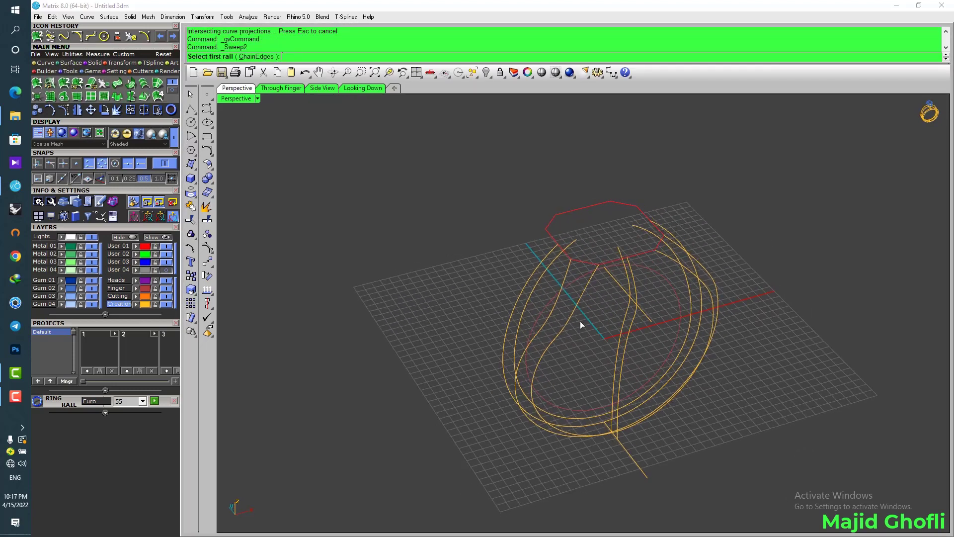
{"action": "left_click", "coordinate": [570, 308]}
{"action": "left_click", "coordinate": [555, 308]}
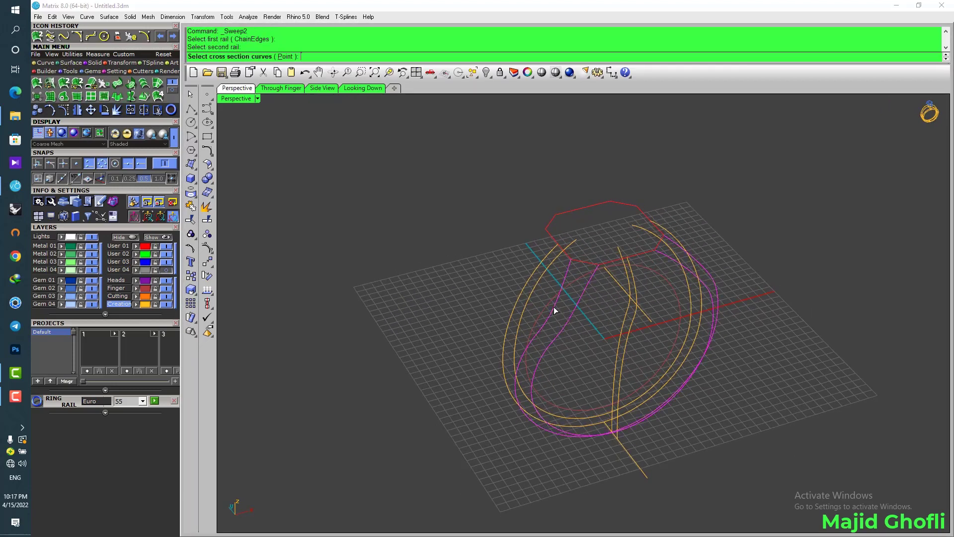
{"action": "left_click", "coordinate": [580, 263]}
{"action": "right_click", "coordinate": [580, 262]}
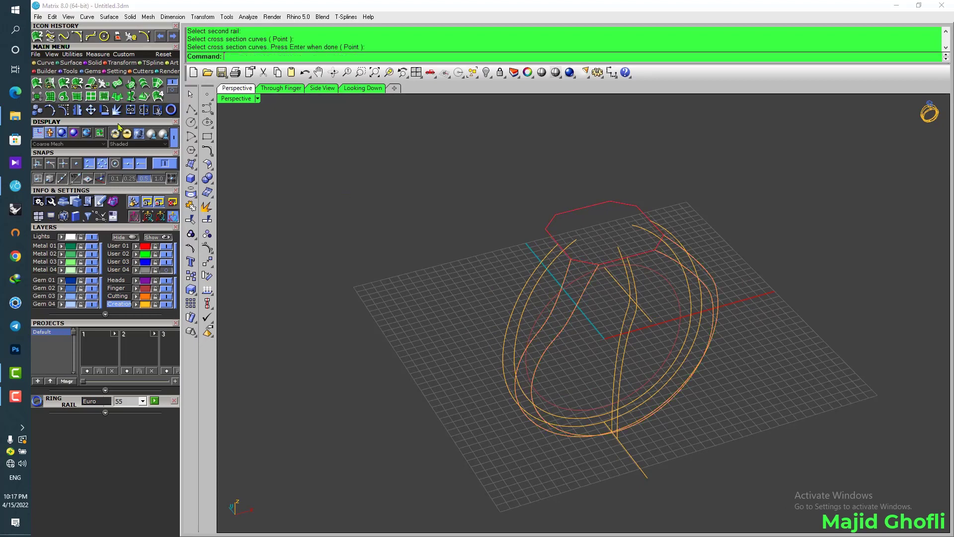
Step: Draw a straight line between the ends of the two 3D rail curves on each side of the ring's top
{"action": "left_click", "coordinate": [45, 63]}
{"action": "left_click", "coordinate": [36, 83]}
{"action": "scroll", "coordinate": [555, 256], "scroll_direction": "up", "scroll_amount": 2}
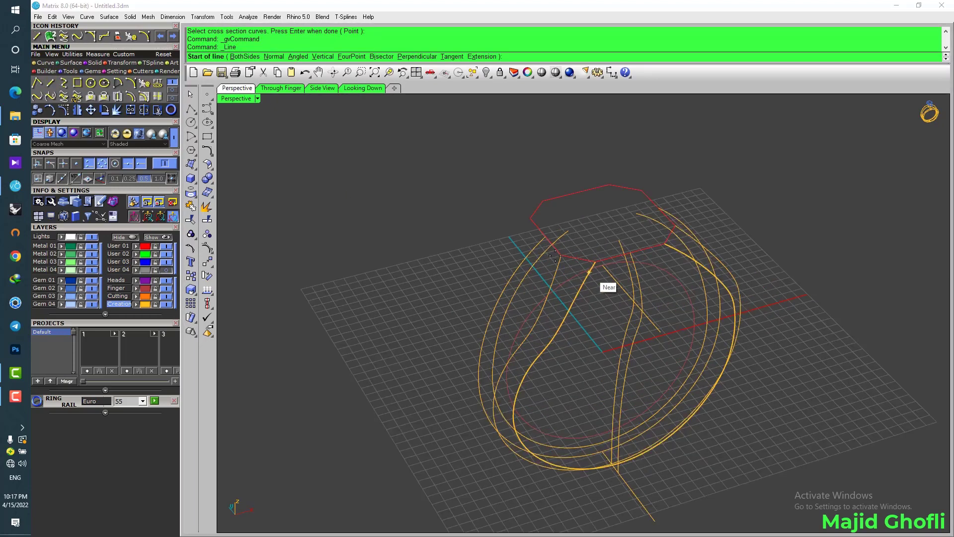
{"action": "left_click", "coordinate": [561, 256]}
{"action": "left_click", "coordinate": [595, 261]}
{"action": "right_click", "coordinate": [671, 242]}
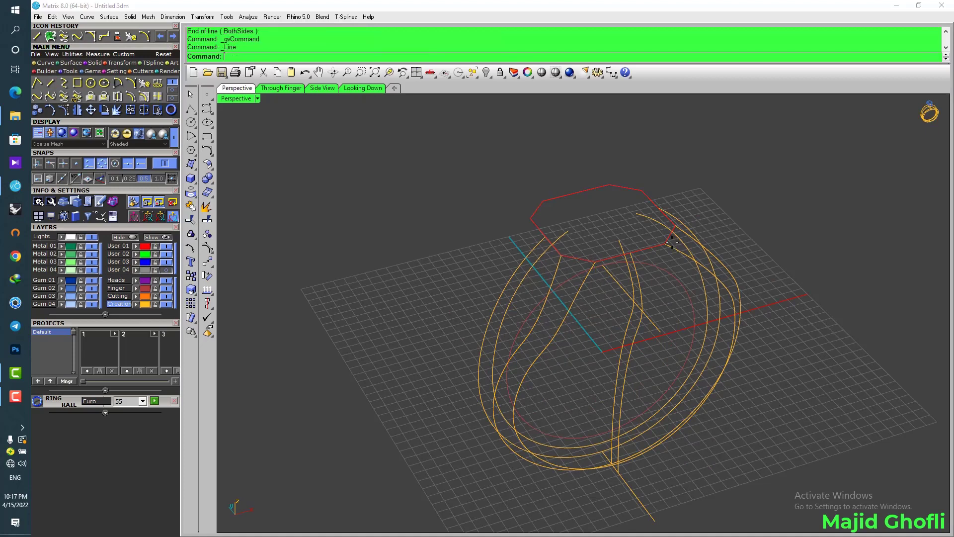
{"action": "left_click", "coordinate": [675, 229]}
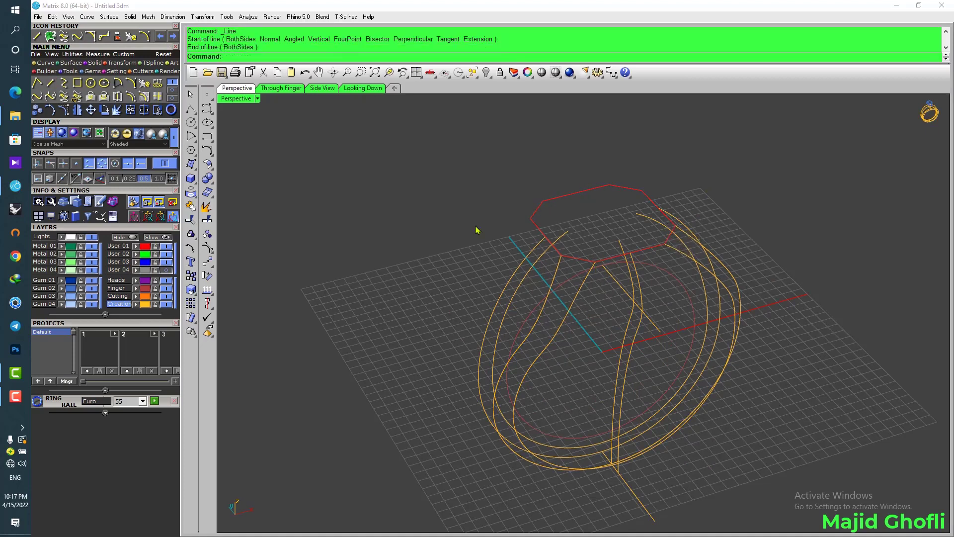
Step: Start a Sweep 2 along the two 3D rail curves, using the two short end lines as cross sections
{"action": "left_click", "coordinate": [52, 38]}
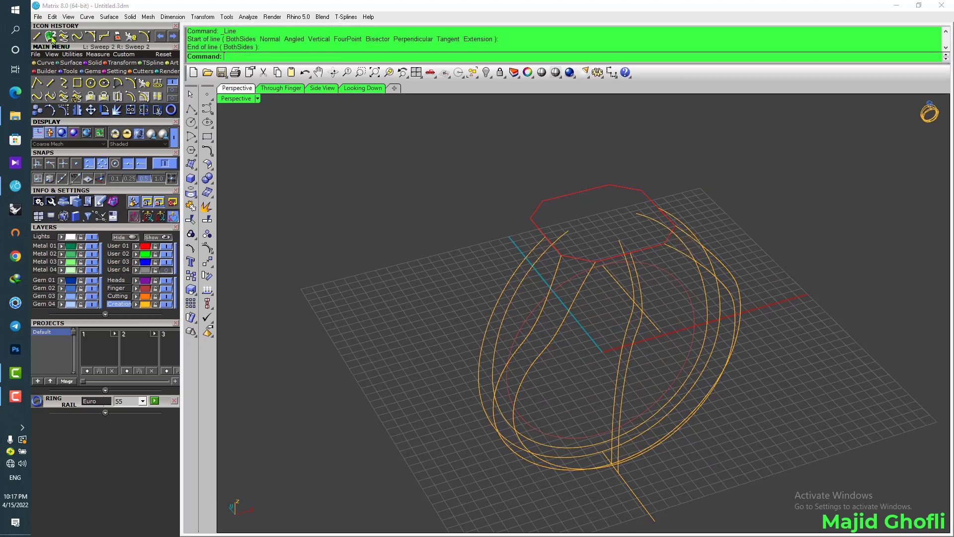
{"action": "left_click", "coordinate": [556, 335]}
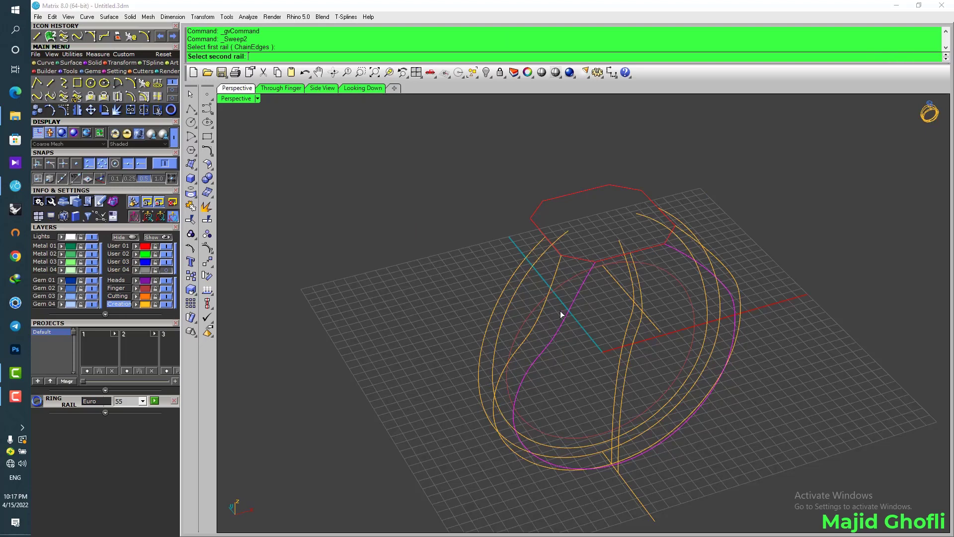
{"action": "left_click", "coordinate": [555, 270]}
{"action": "left_click", "coordinate": [581, 261]}
{"action": "left_click", "coordinate": [596, 285]}
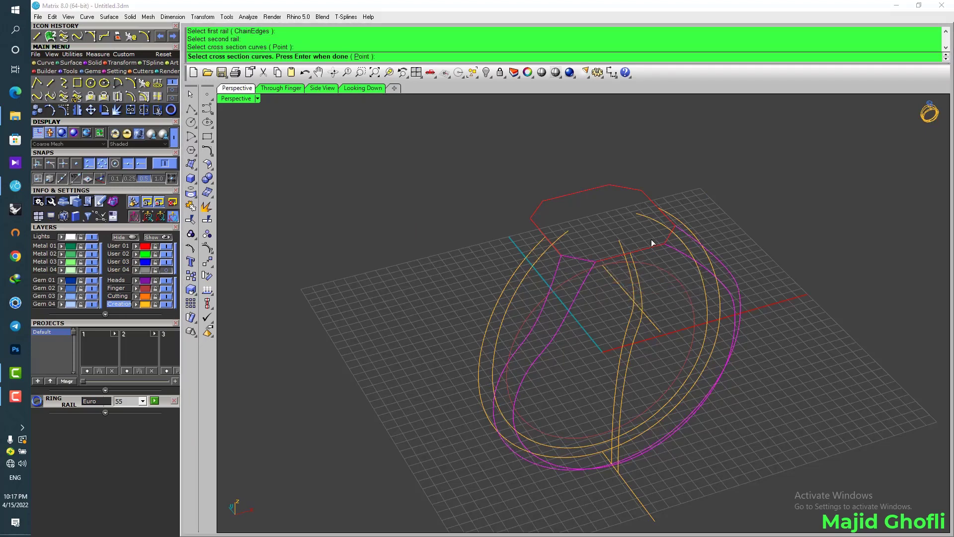
{"action": "left_click", "coordinate": [672, 236]}
{"action": "left_click", "coordinate": [703, 269]}
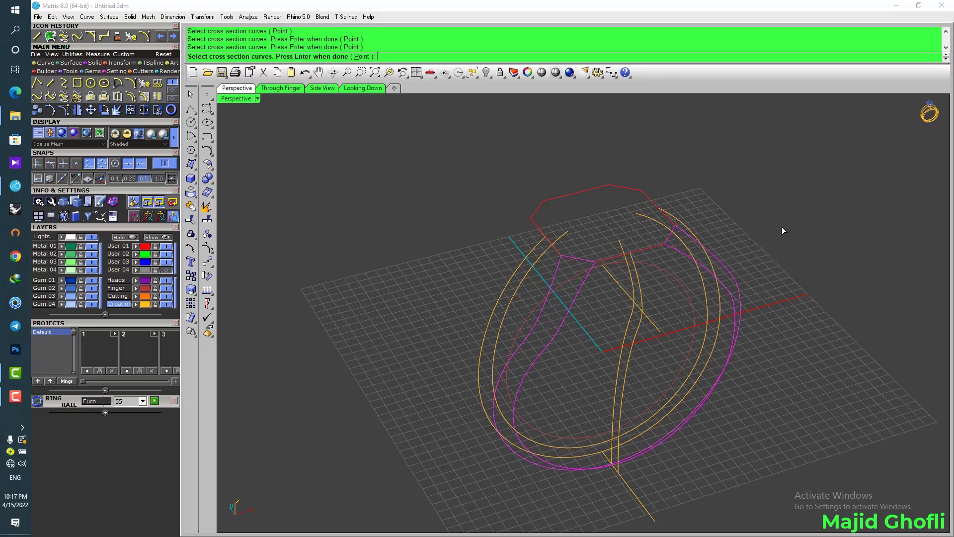
{"action": "right_click", "coordinate": [782, 226]}
{"action": "right_click_drag", "start_coordinate": [788, 402], "coordinate": [739, 368]}
{"action": "scroll", "coordinate": [738, 369], "scroll_direction": "down", "scroll_amount": 5}
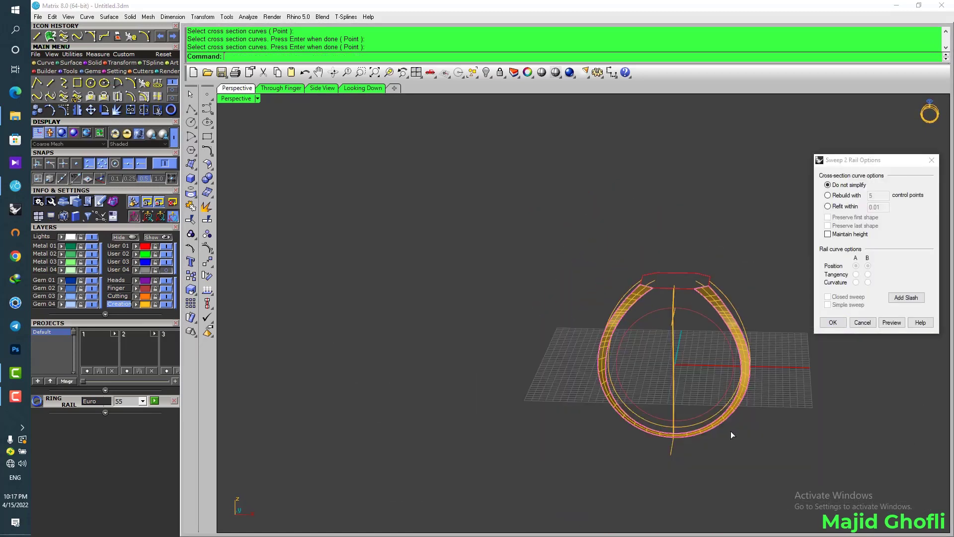
{"action": "right_click_drag", "start_coordinate": [731, 432], "coordinate": [752, 415]}
Step: Add a slash between the two rails at the quad points on each side of the shank, and complete the Sweep 2 surface
{"action": "left_click", "coordinate": [906, 297]}
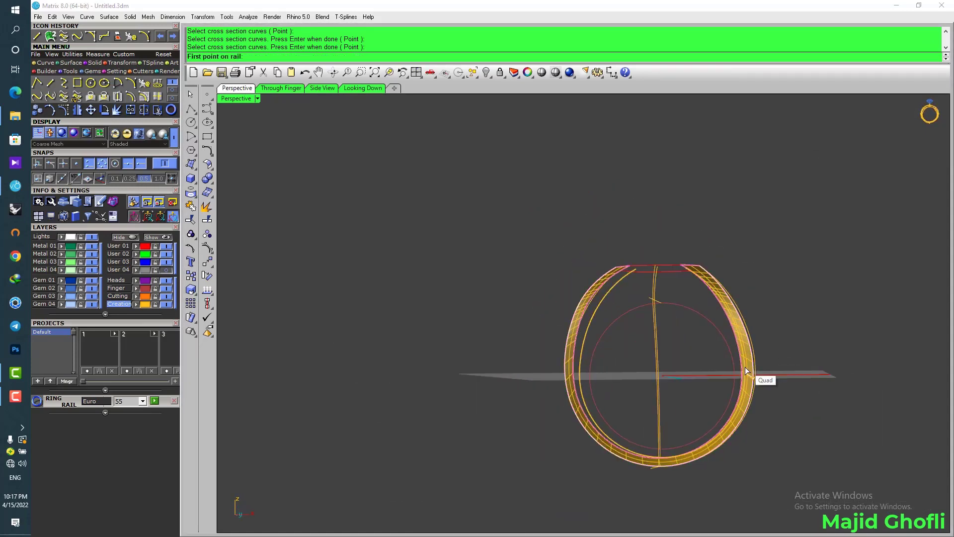
{"action": "scroll", "coordinate": [739, 367], "scroll_direction": "up", "scroll_amount": 3}
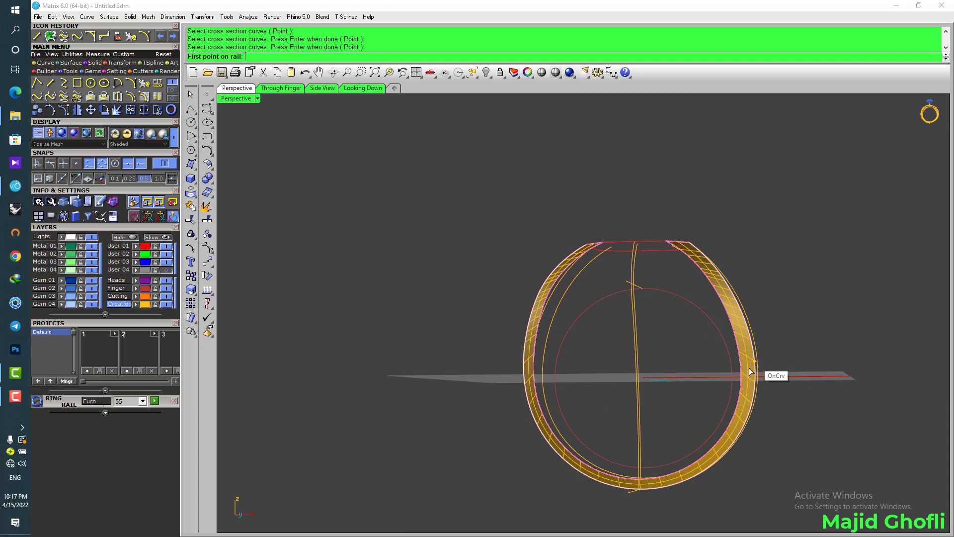
{"action": "left_click", "coordinate": [741, 376]}
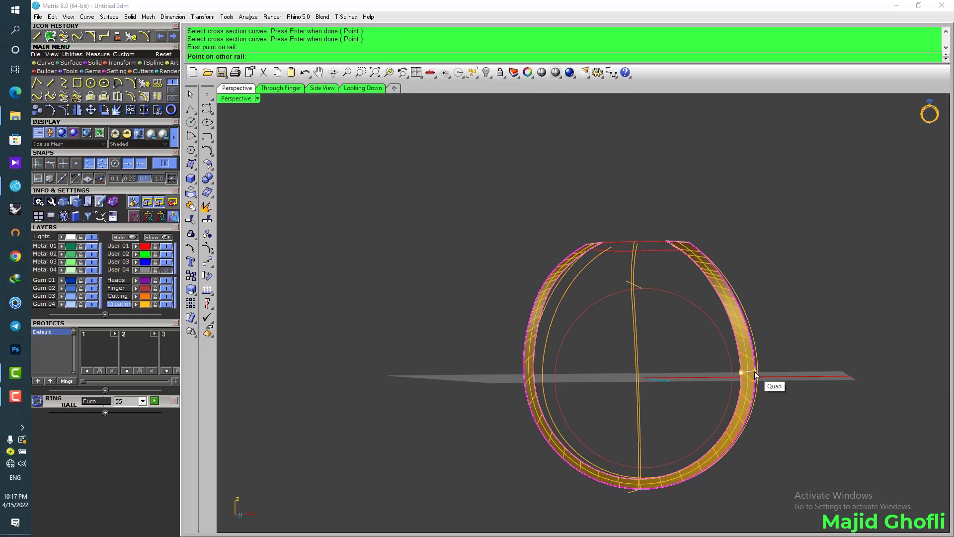
{"action": "left_click", "coordinate": [755, 372]}
{"action": "right_click_drag", "start_coordinate": [595, 396], "coordinate": [613, 396]}
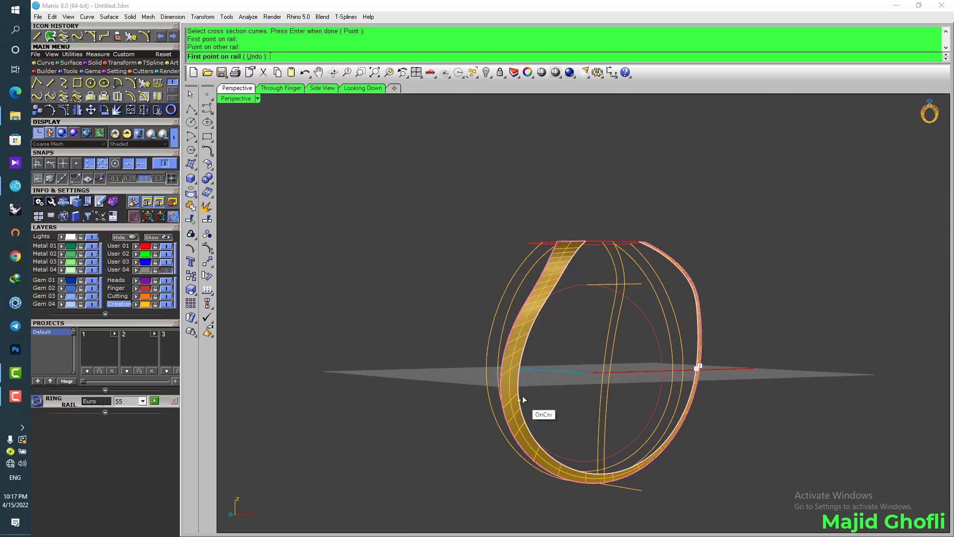
{"action": "left_click", "coordinate": [516, 372]}
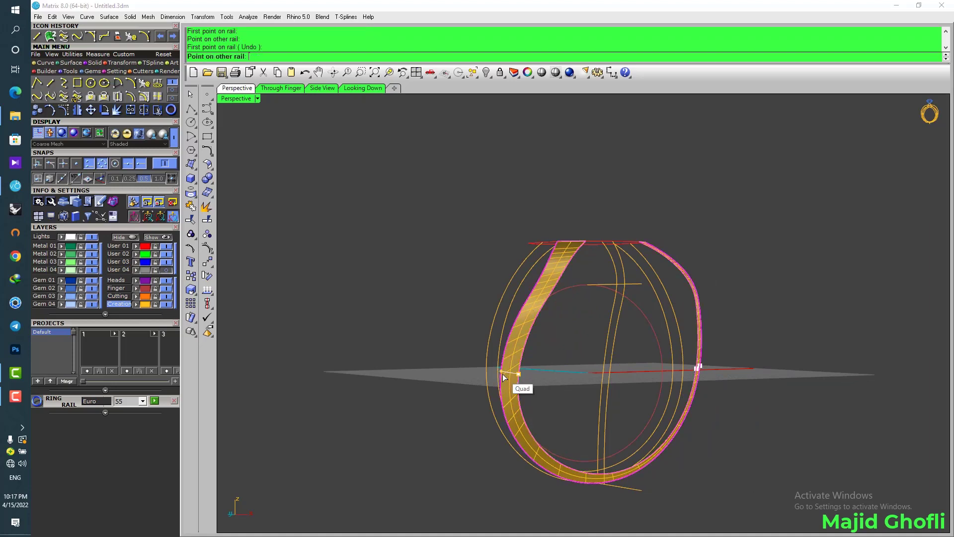
{"action": "left_click", "coordinate": [503, 375]}
{"action": "right_click_drag", "start_coordinate": [518, 389], "coordinate": [558, 398]}
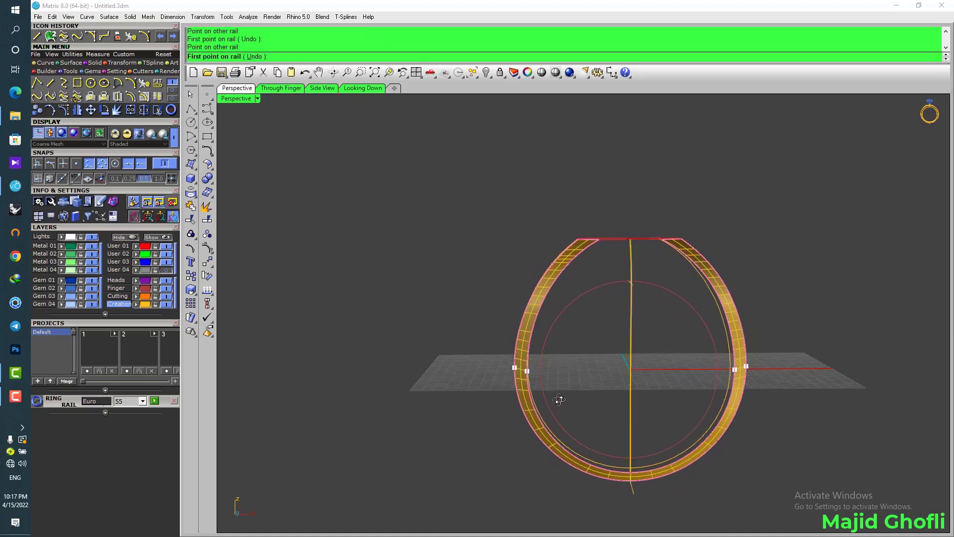
{"action": "right_click", "coordinate": [815, 269]}
{"action": "left_click", "coordinate": [833, 322]}
Step: Mirror the new swept band surface across the X axis to the other side of the ring
{"action": "right_click_drag", "start_coordinate": [626, 318], "coordinate": [585, 342]}
{"action": "left_click", "coordinate": [561, 275]}
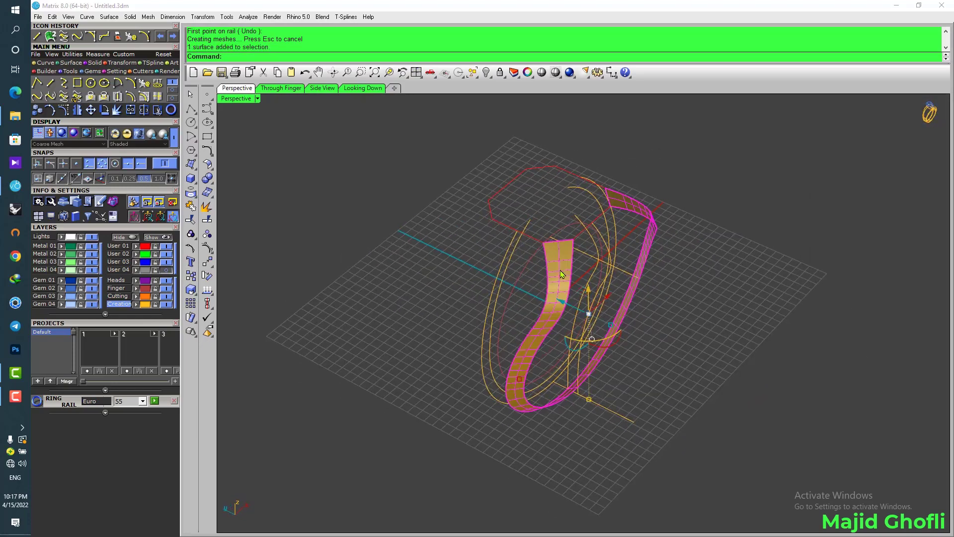
{"action": "key", "text": "F5"}
{"action": "key", "text": "ctrl+z"}
{"action": "key", "text": "F6"}
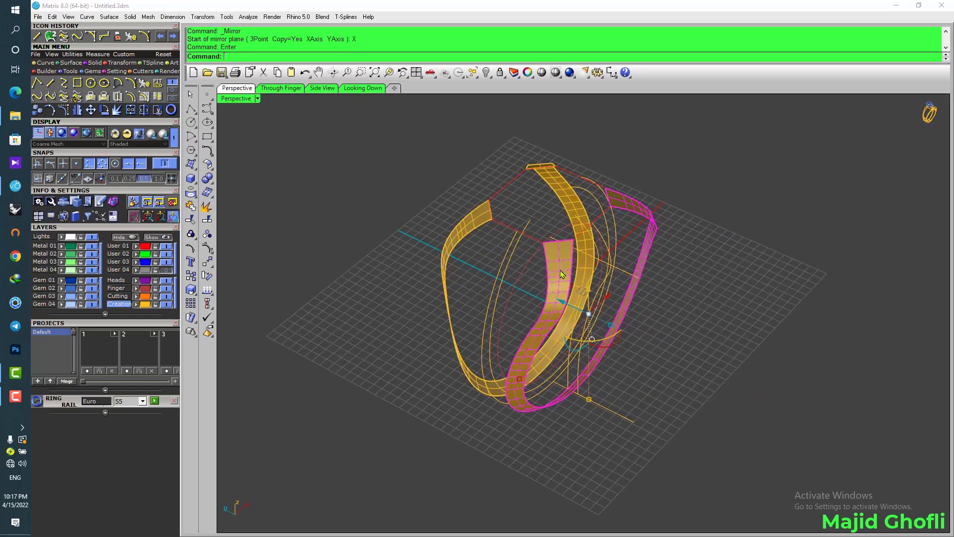
{"action": "left_click", "coordinate": [733, 298]}
Step: Try to mirror the rail curve on the inward-facing edge of the swept band across the Y axis
{"action": "right_click_drag", "start_coordinate": [733, 298], "coordinate": [526, 354]}
{"action": "scroll", "coordinate": [531, 260], "scroll_direction": "up", "scroll_amount": 4}
{"action": "left_click", "coordinate": [534, 286]}
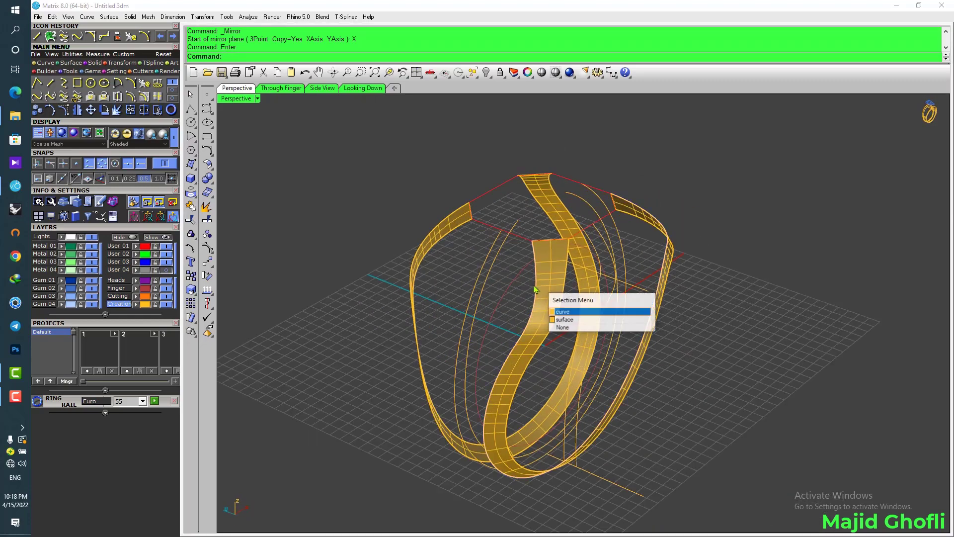
{"action": "right_click", "coordinate": [535, 286]}
{"action": "left_click", "coordinate": [467, 273]}
{"action": "left_click", "coordinate": [451, 222]}
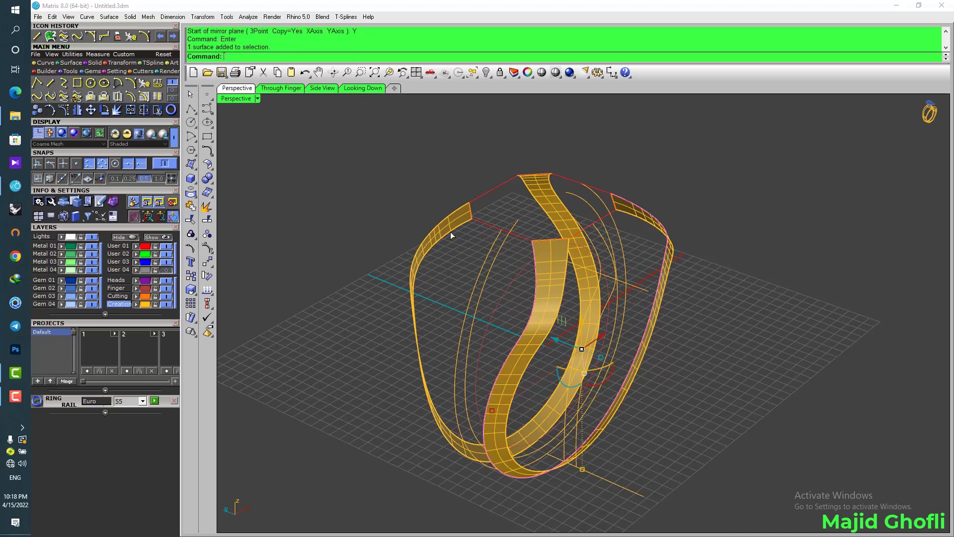
{"action": "key", "text": "ctrl+z"}
Step: Mirror the rail curve on the inward-facing edge of the swept band across the X axis
{"action": "left_click", "coordinate": [514, 253]}
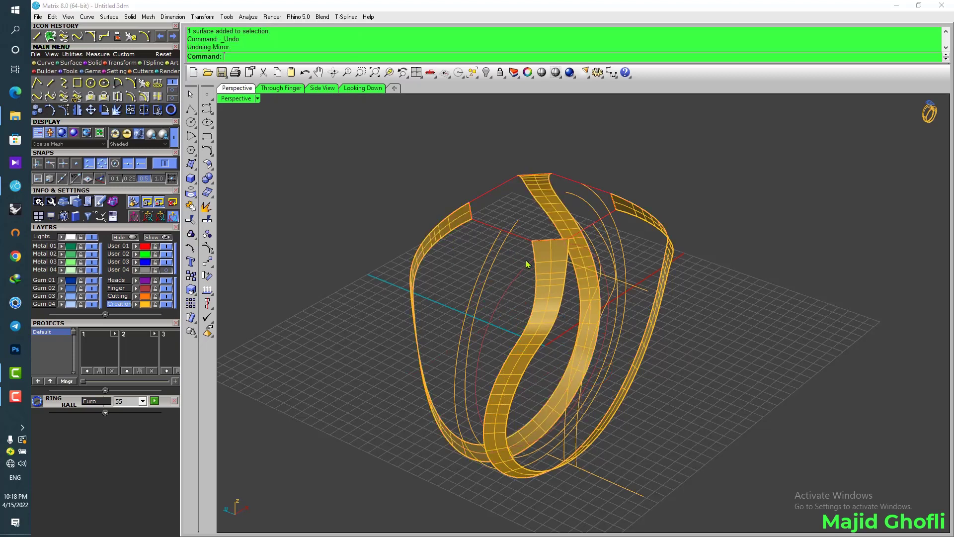
{"action": "left_click", "coordinate": [532, 270]}
{"action": "right_click", "coordinate": [532, 270]}
{"action": "right_click", "coordinate": [532, 269]}
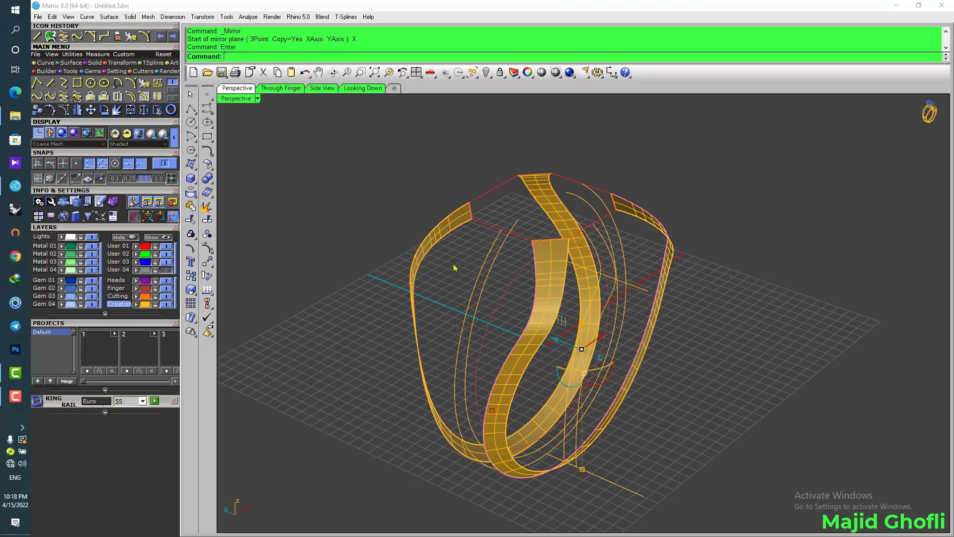
{"action": "left_click", "coordinate": [454, 267]}
{"action": "left_click", "coordinate": [458, 230]}
{"action": "left_click", "coordinate": [449, 269]}
Step: Draw a straight line across the gap at the ring's top, joining the inward-facing corners of the two bands
{"action": "left_click", "coordinate": [37, 36]}
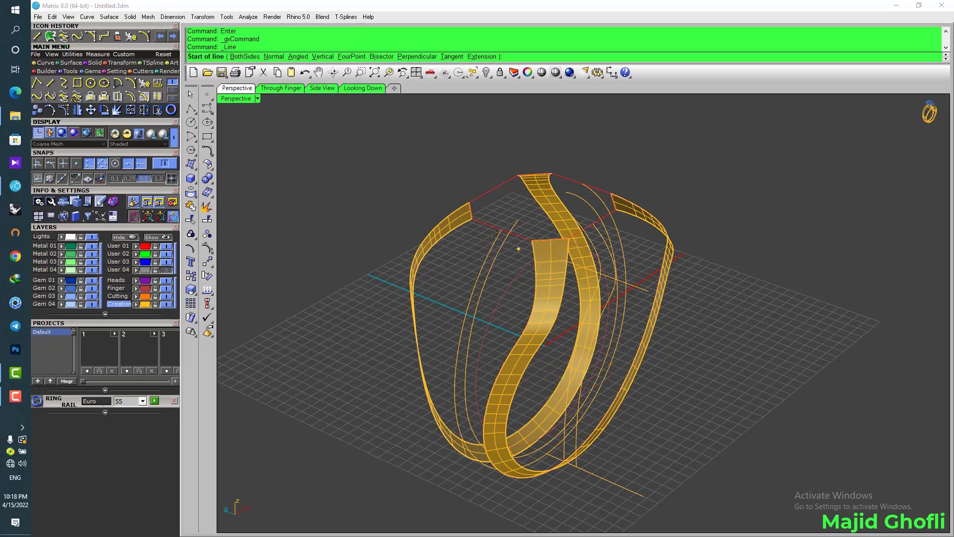
{"action": "left_click", "coordinate": [471, 219]}
{"action": "left_click", "coordinate": [532, 242]}
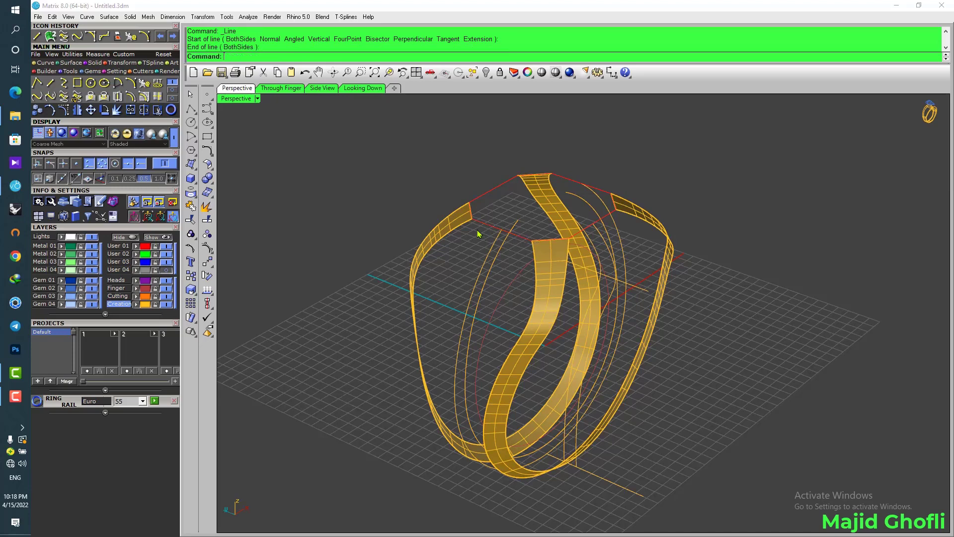
{"action": "right_click_drag", "start_coordinate": [478, 288], "coordinate": [533, 426]}
Step: Try to draw a straight line between the two bands at the bottom of the shank
{"action": "right_click", "coordinate": [576, 417]}
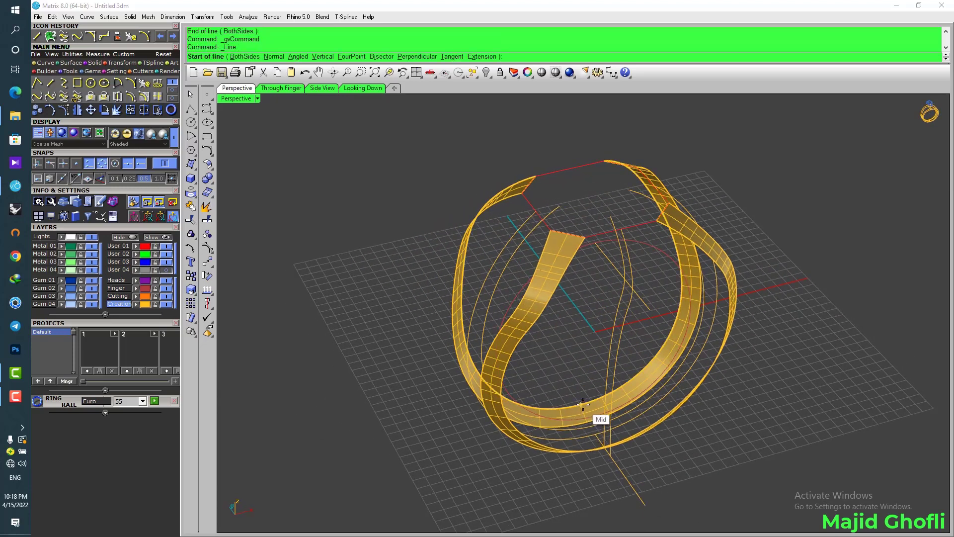
{"action": "left_click", "coordinate": [581, 404]}
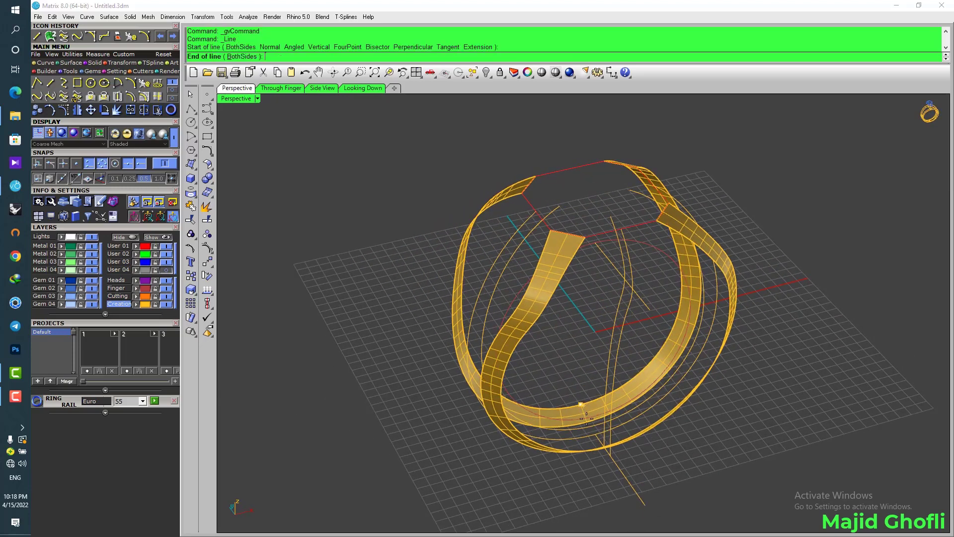
{"action": "left_click", "coordinate": [616, 447]}
{"action": "right_click_drag", "start_coordinate": [616, 447], "coordinate": [584, 464]}
{"action": "scroll", "coordinate": [583, 464], "scroll_direction": "up", "scroll_amount": 6}
{"action": "right_click", "coordinate": [584, 465]}
{"action": "left_click", "coordinate": [553, 424]}
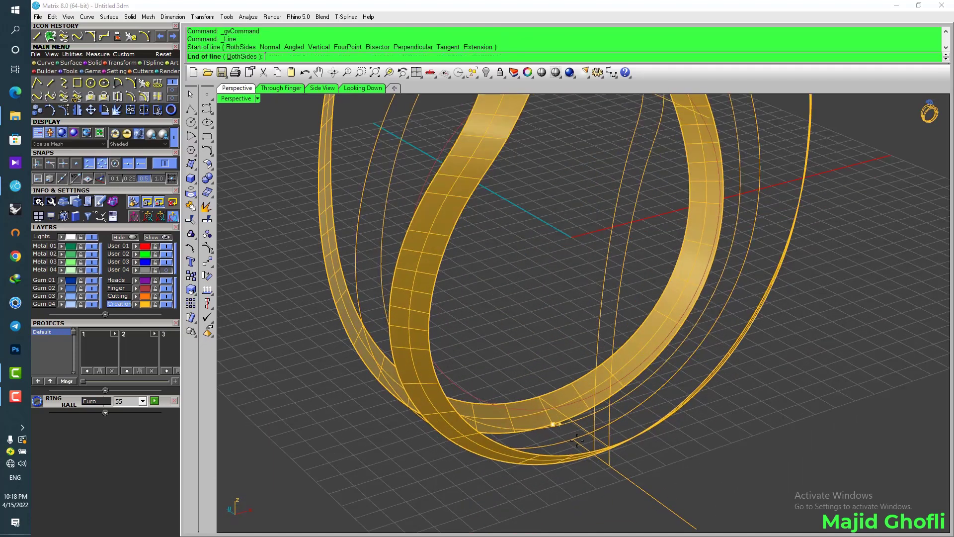
{"action": "left_click", "coordinate": [649, 478]}
{"action": "right_click_drag", "start_coordinate": [552, 477], "coordinate": [399, 477]}
{"action": "key", "text": "ctrl+z"}
Step: Draw a straight line across the gap at the bottom of the shank, joining the inward-facing rail curves of the two bands
{"action": "right_click", "coordinate": [391, 464]}
{"action": "left_click", "coordinate": [321, 464]}
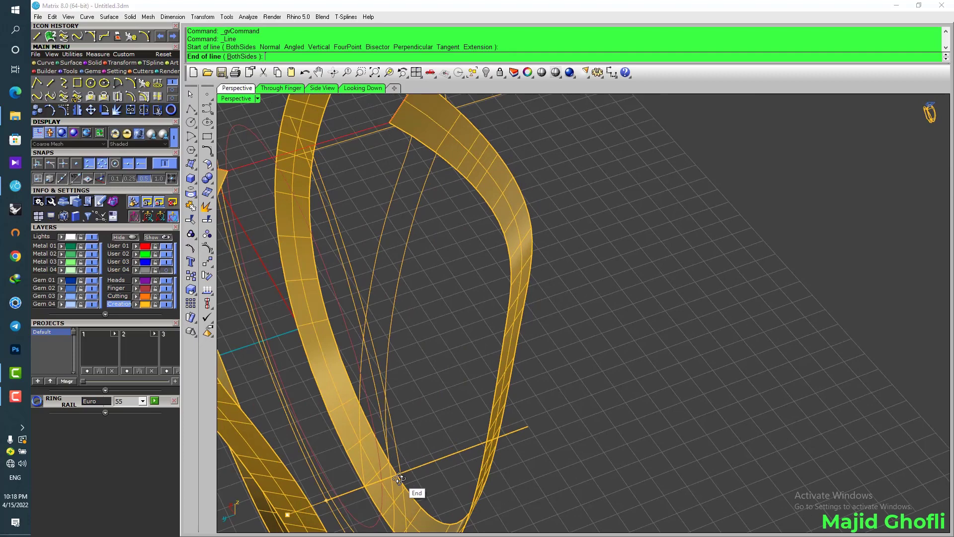
{"action": "left_click", "coordinate": [367, 487]}
Step: Start a Sweep 2 along the inward-facing rail curves of the two bands, with the line at the ring's top as cross section
{"action": "scroll", "coordinate": [462, 322], "scroll_direction": "down", "scroll_amount": 7}
{"action": "right_click_drag", "start_coordinate": [463, 322], "coordinate": [426, 393]}
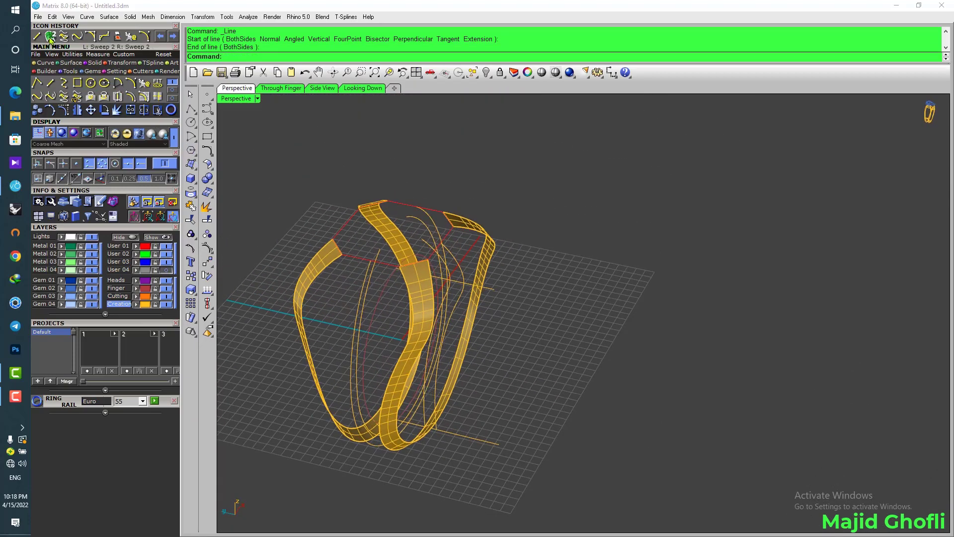
{"action": "left_click", "coordinate": [50, 38]}
{"action": "left_click", "coordinate": [332, 260]}
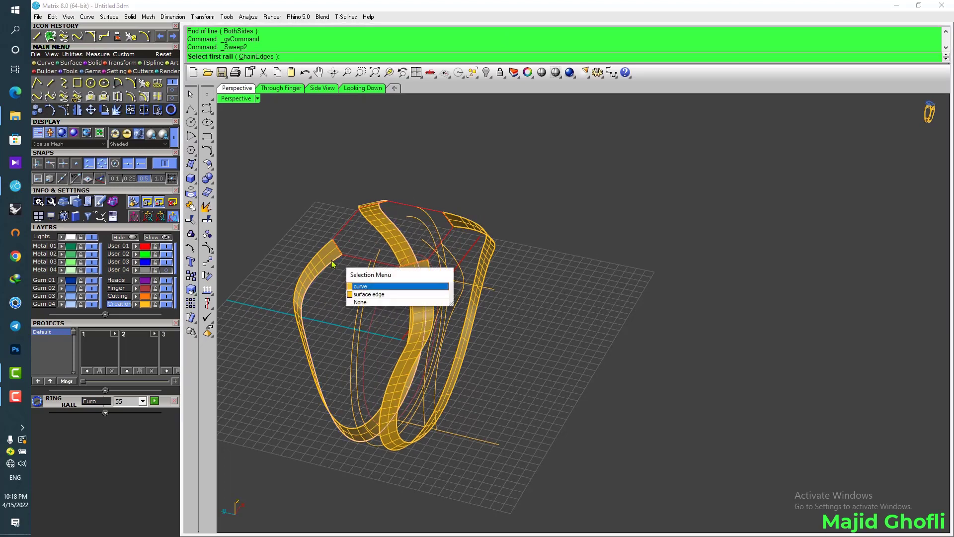
{"action": "left_click", "coordinate": [366, 286]}
{"action": "left_click", "coordinate": [402, 279]}
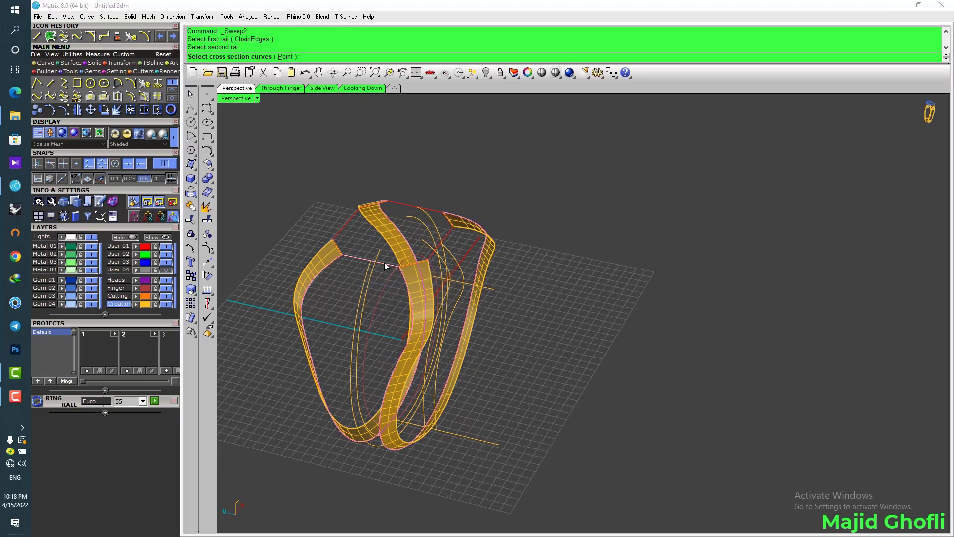
{"action": "left_click", "coordinate": [383, 263]}
{"action": "left_click", "coordinate": [415, 288]}
Step: Add the line at the shank's bottom as the second cross section and complete the Sweep 2 with Do not simplify
{"action": "right_click_drag", "start_coordinate": [436, 365], "coordinate": [405, 408]}
{"action": "scroll", "coordinate": [406, 408], "scroll_direction": "up", "scroll_amount": 3}
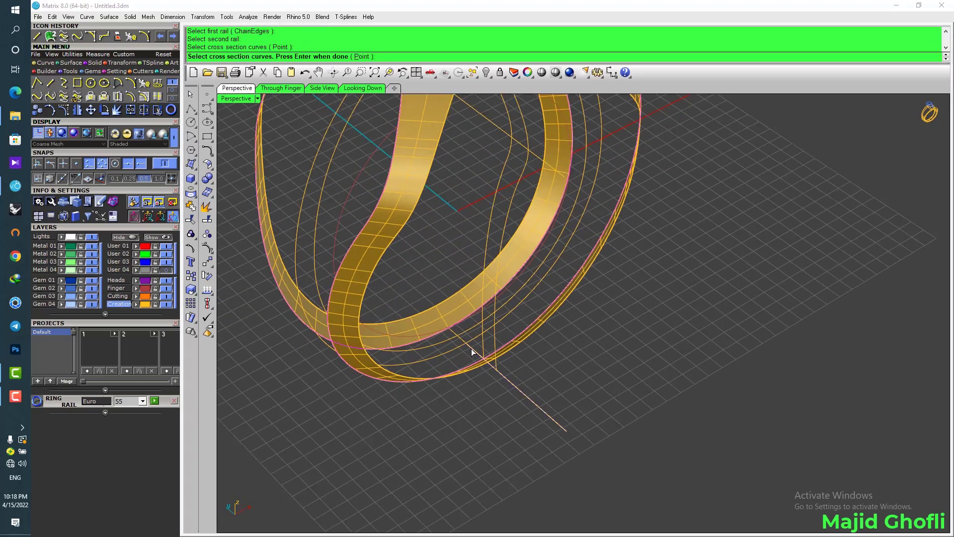
{"action": "left_click", "coordinate": [471, 348]}
{"action": "left_click", "coordinate": [500, 384]}
{"action": "key", "text": "Return"}
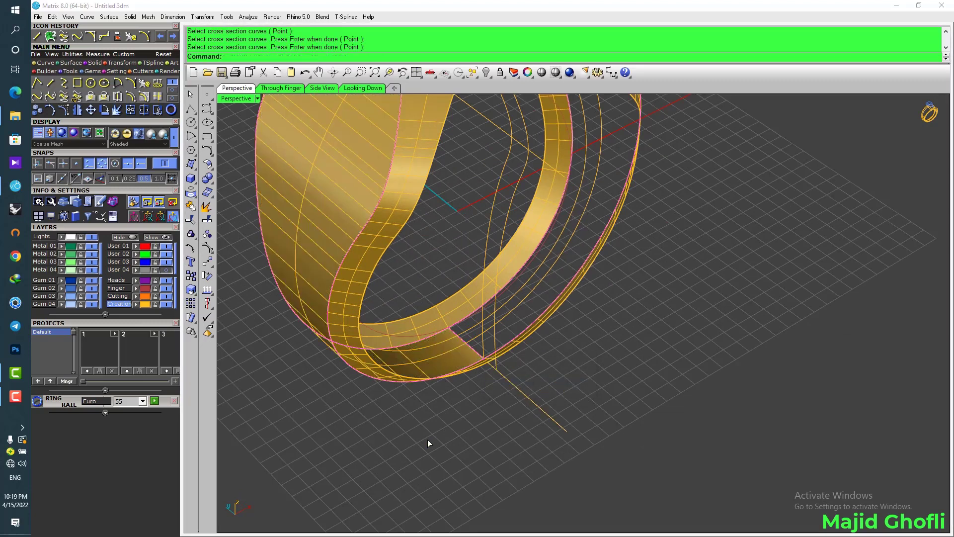
{"action": "scroll", "coordinate": [427, 439], "scroll_direction": "down", "scroll_amount": 2}
{"action": "right_click_drag", "start_coordinate": [400, 434], "coordinate": [463, 341]}
{"action": "scroll", "coordinate": [462, 341], "scroll_direction": "down", "scroll_amount": 4}
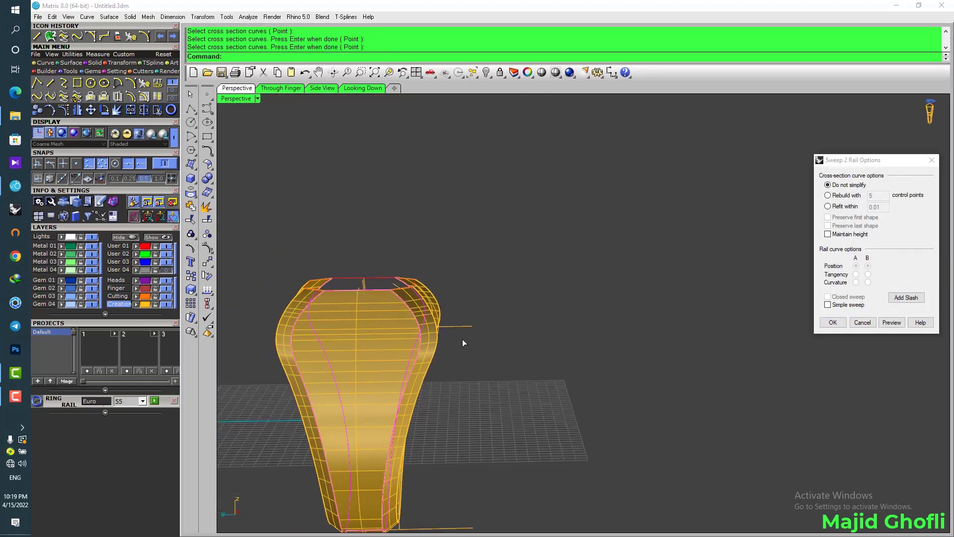
{"action": "right_click_drag", "start_coordinate": [552, 393], "coordinate": [519, 405]}
{"action": "left_click", "coordinate": [834, 322]}
Step: Mirror the swept surface between the bands across the Y axis to cover the opposite half of the shank
{"action": "right_click_drag", "start_coordinate": [830, 396], "coordinate": [446, 286]}
{"action": "left_click", "coordinate": [411, 277]}
{"action": "key", "text": "F6"}
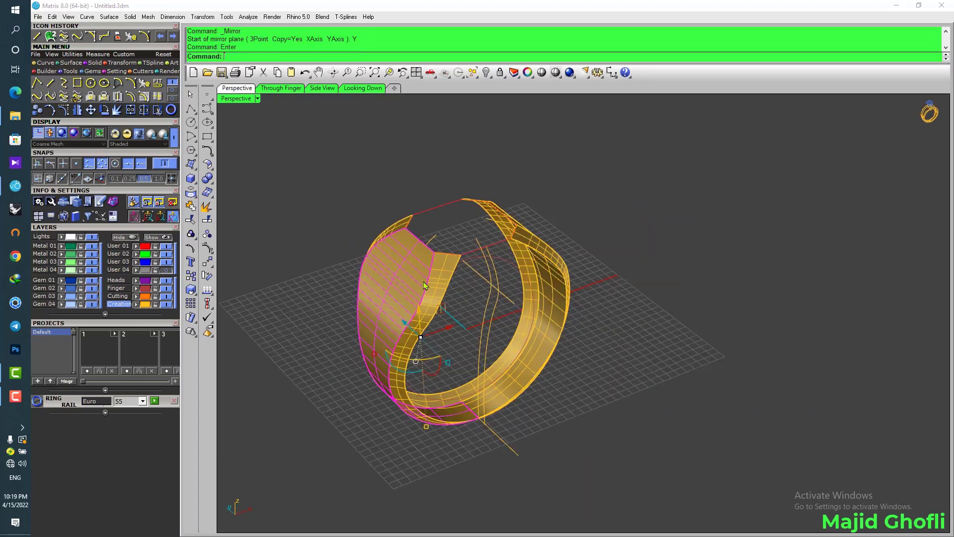
{"action": "right_click_drag", "start_coordinate": [643, 303], "coordinate": [662, 299]}
{"action": "key", "text": "Escape"}
{"action": "right_click_drag", "start_coordinate": [591, 286], "coordinate": [590, 273]}
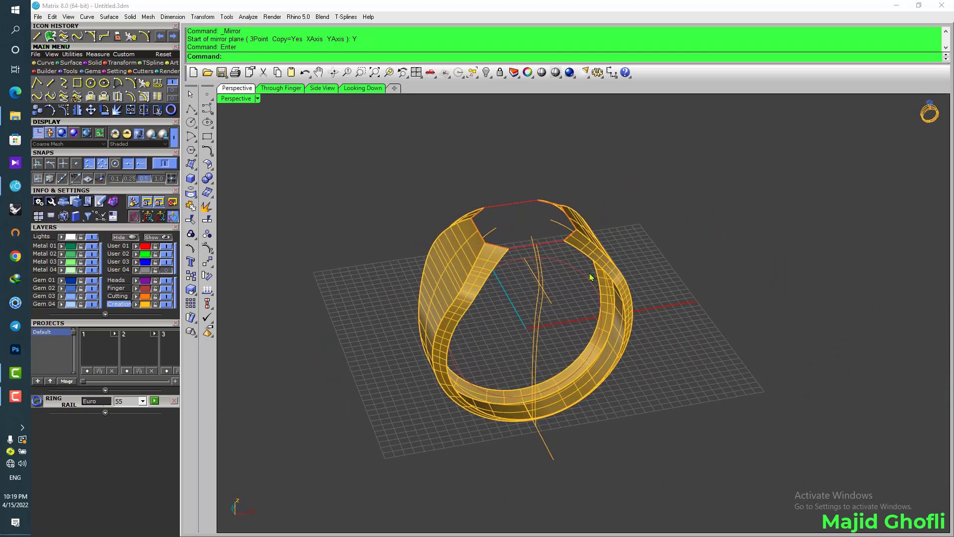
{"action": "left_click", "coordinate": [581, 256]}
{"action": "key", "text": "Return"}
{"action": "left_click", "coordinate": [556, 248]}
{"action": "left_click", "coordinate": [550, 245]}
{"action": "left_click", "coordinate": [382, 189]}
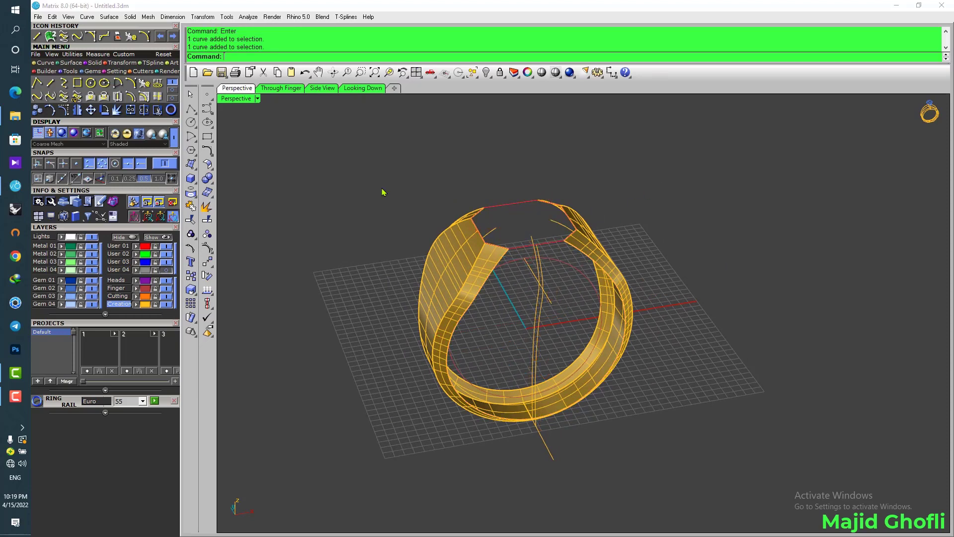
Step: Draw a straight line between the front band's two top ends, along the front edge of the octagonal outline
{"action": "left_click", "coordinate": [37, 36]}
{"action": "scroll", "coordinate": [555, 219], "scroll_direction": "up", "scroll_amount": 3}
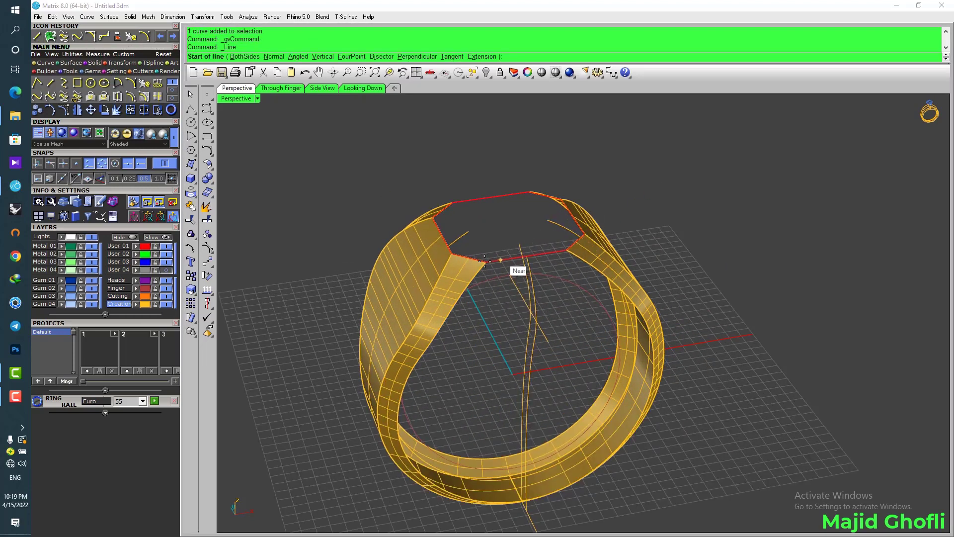
{"action": "left_click", "coordinate": [485, 262]}
{"action": "left_click", "coordinate": [568, 252]}
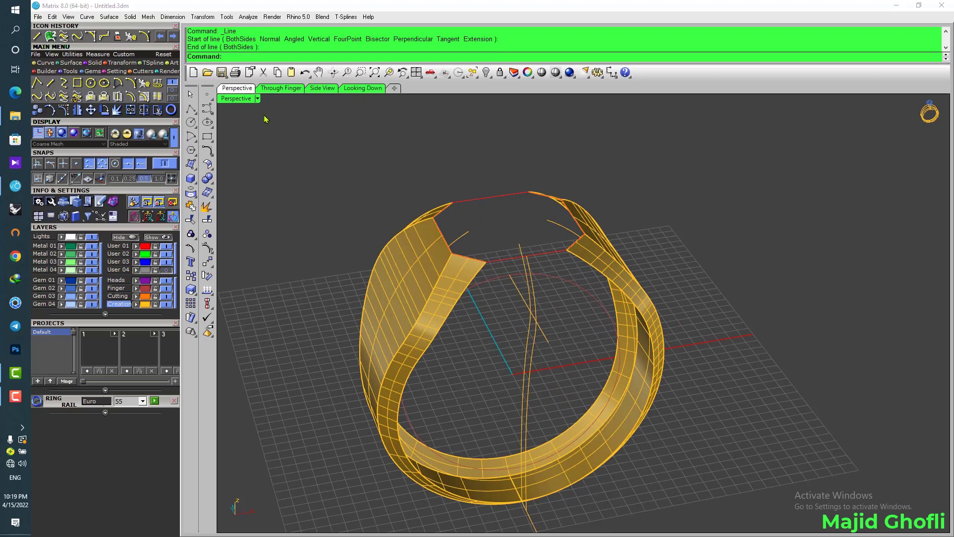
Step: Split the front band's outer rail curve by point at the quad point at the bottom of the shank
{"action": "left_click", "coordinate": [143, 110]}
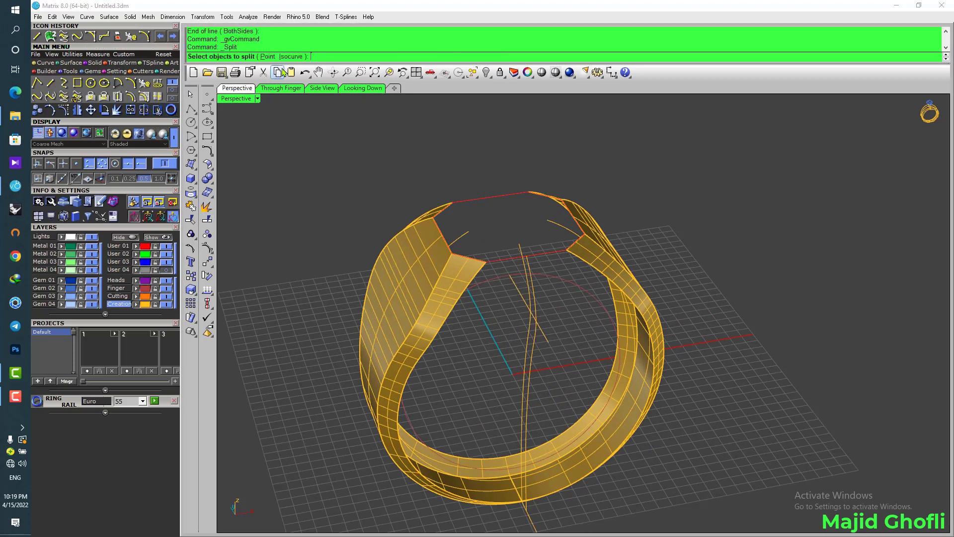
{"action": "left_click", "coordinate": [269, 57]}
{"action": "left_click", "coordinate": [582, 260]}
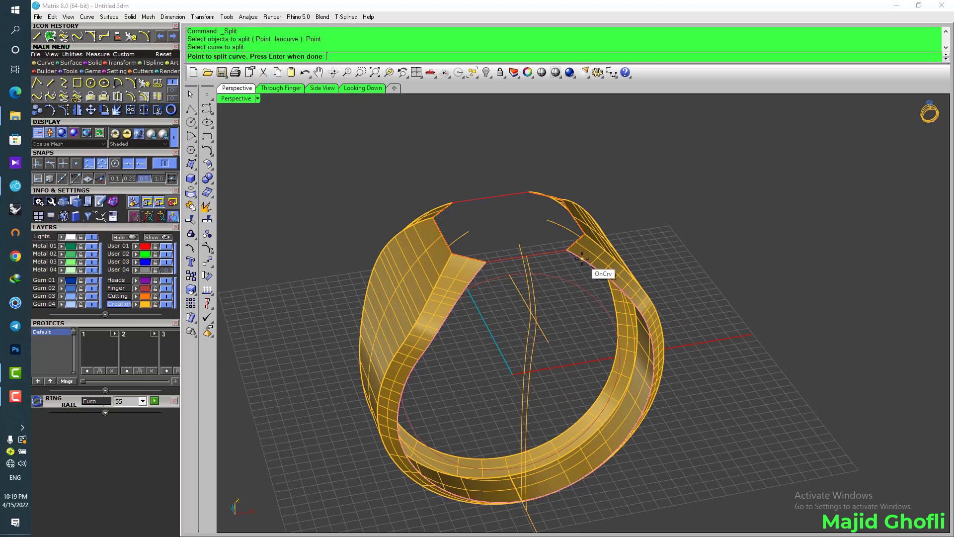
{"action": "left_click", "coordinate": [524, 501]}
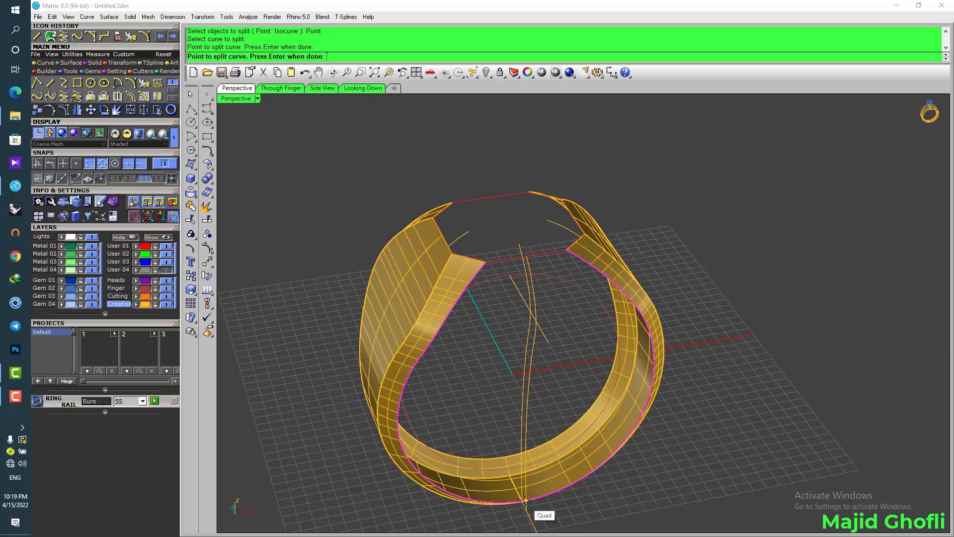
{"action": "key", "text": "Return"}
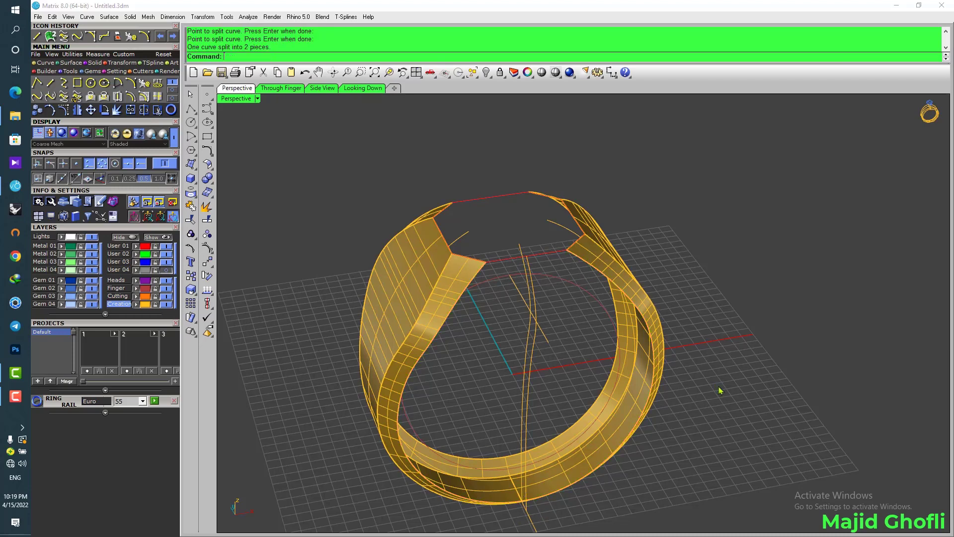
Step: Close the ring's front side with a Sweep 2 between the front band's split outer curves, using the octagon's front line as cross section, Do not simplify
{"action": "left_click", "coordinate": [572, 256]}
{"action": "left_click", "coordinate": [498, 145]}
{"action": "left_click", "coordinate": [50, 36]}
{"action": "left_click", "coordinate": [591, 264]}
{"action": "left_click", "coordinate": [621, 276]}
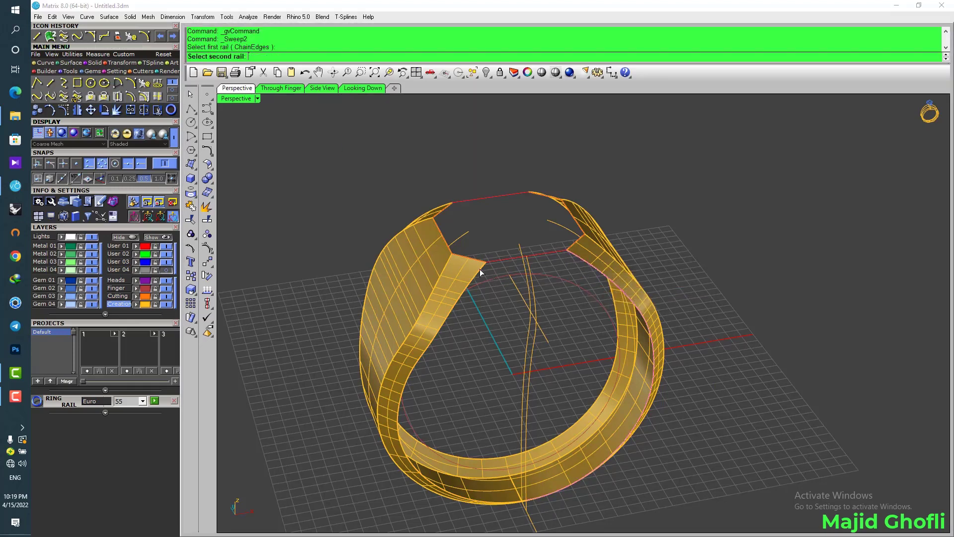
{"action": "left_click", "coordinate": [479, 269]}
{"action": "left_click", "coordinate": [512, 293]}
{"action": "left_click", "coordinate": [510, 259]}
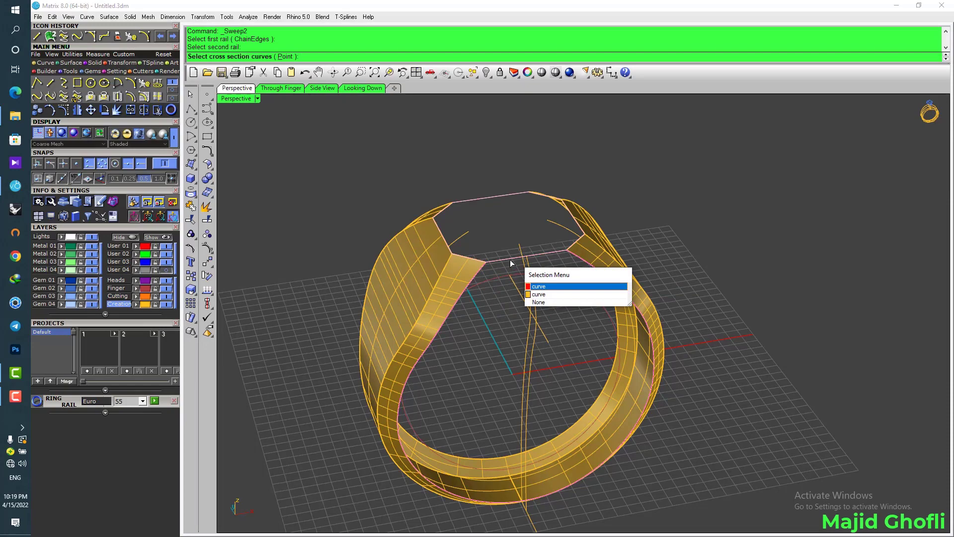
{"action": "left_click", "coordinate": [537, 295]}
{"action": "key", "text": "Return"}
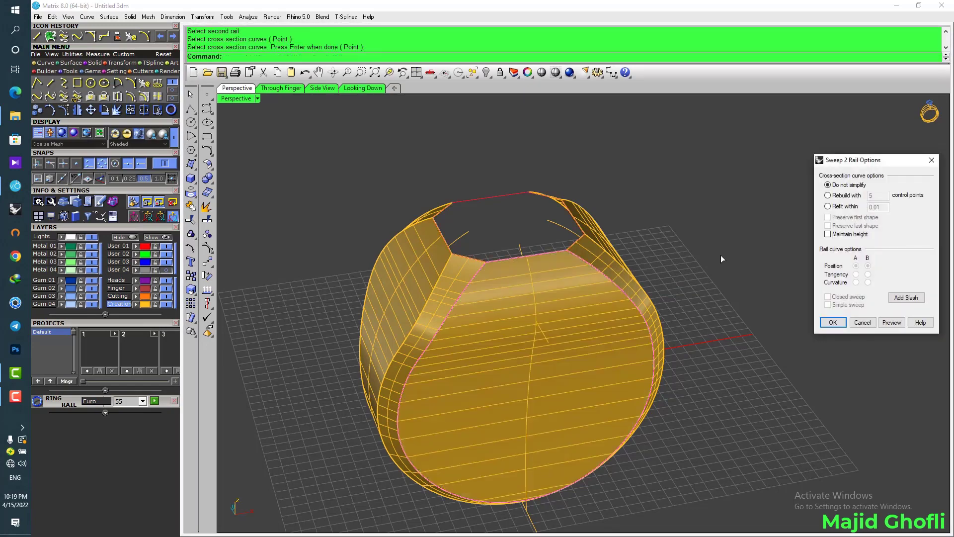
{"action": "left_click", "coordinate": [832, 323]}
Step: Mirror the front side surface across the X axis to close the ring's back side
{"action": "mouse_move", "coordinate": [800, 341]}
{"action": "right_mouse_down"}
{"action": "mouse_move", "coordinate": [745, 351]}
{"action": "mouse_move", "coordinate": [809, 343]}
{"action": "right_mouse_up"}
{"action": "left_click", "coordinate": [542, 316]}
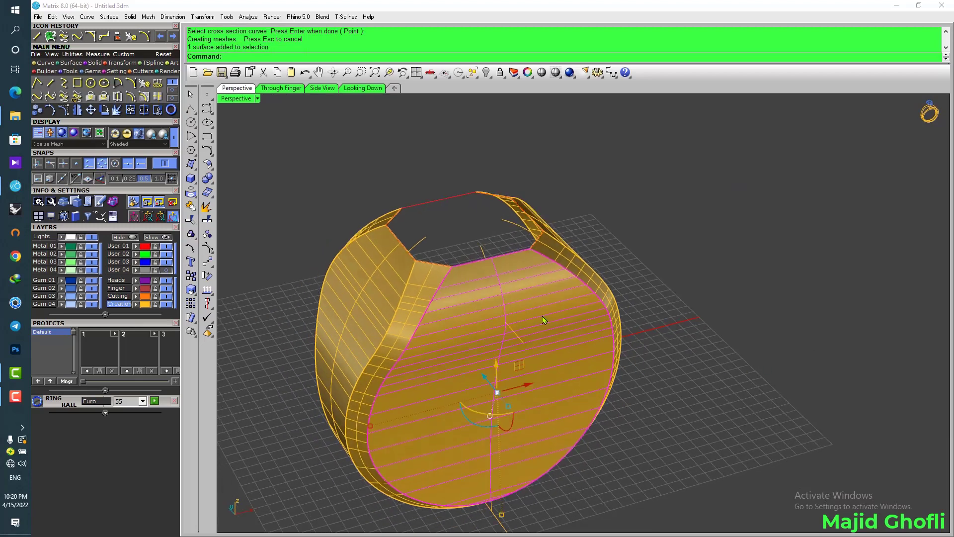
{"action": "key", "text": "F4"}
{"action": "right_click_drag", "start_coordinate": [657, 331], "coordinate": [614, 313]}
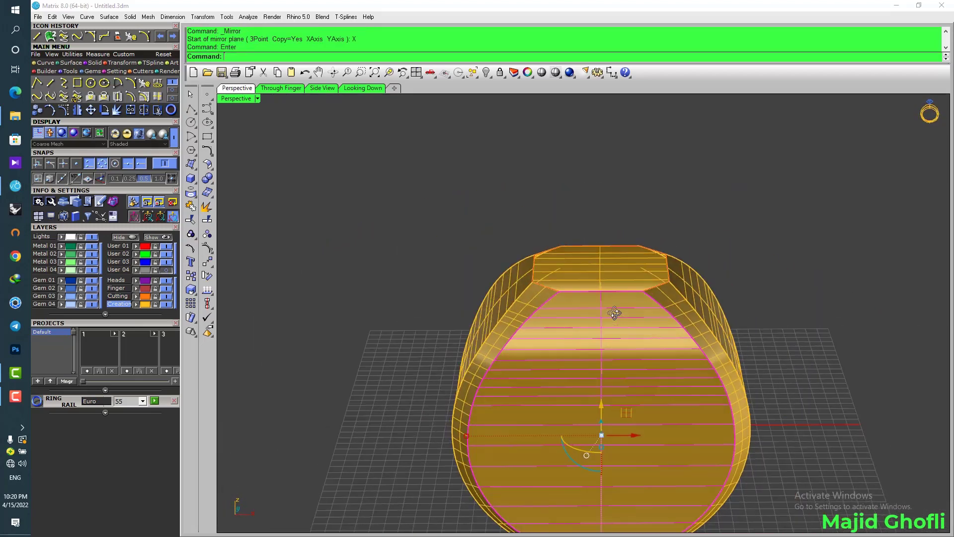
{"action": "key", "text": "Escape"}
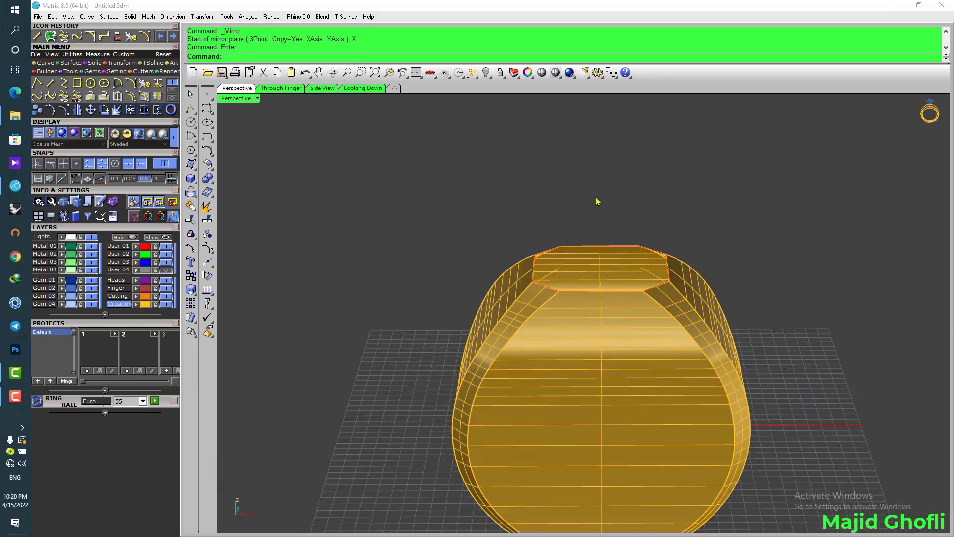
{"action": "right_click_drag", "start_coordinate": [598, 202], "coordinate": [515, 231]}
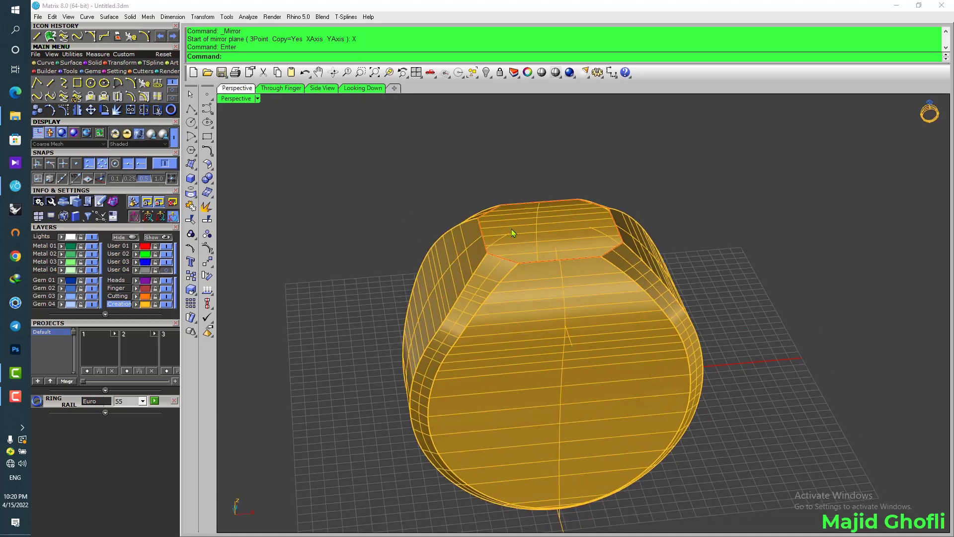
Step: Cap the ring's top with a planar surface made from the octagonal outline curve
{"action": "left_click", "coordinate": [64, 64]}
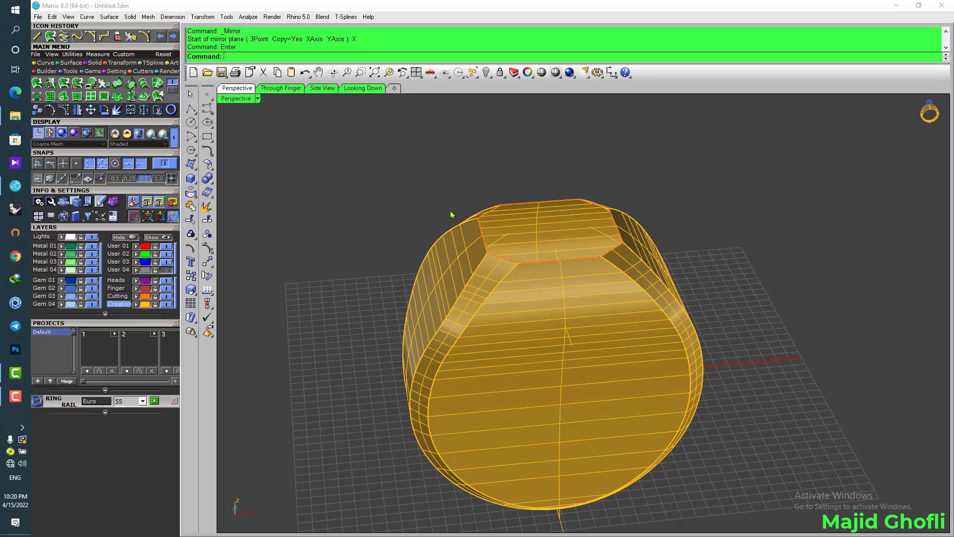
{"action": "left_click", "coordinate": [515, 204]}
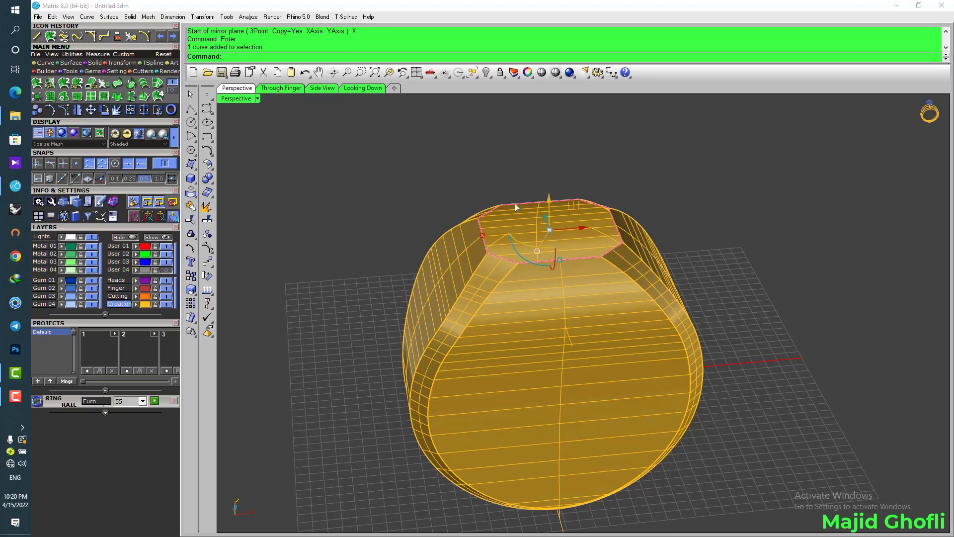
{"action": "left_click", "coordinate": [63, 96]}
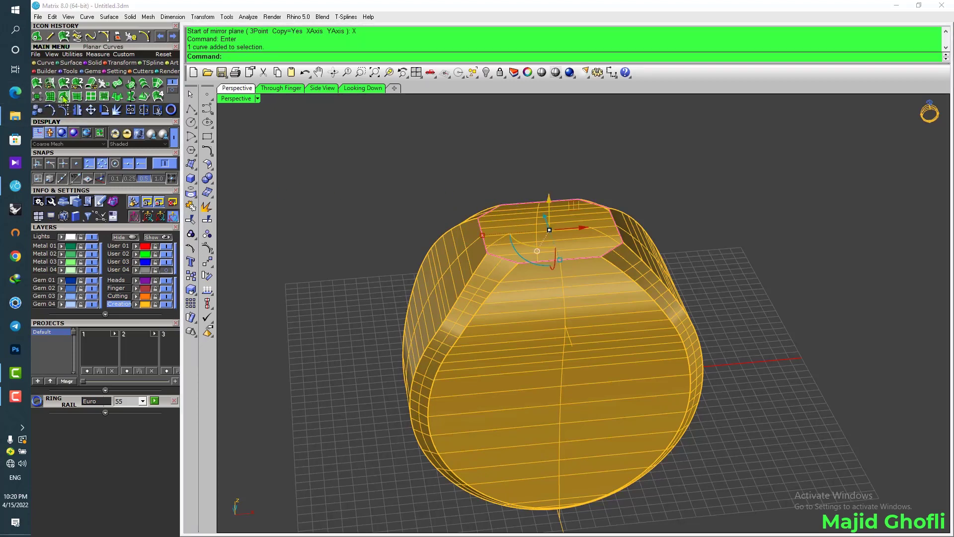
{"action": "right_click_drag", "start_coordinate": [359, 241], "coordinate": [420, 236]}
{"action": "scroll", "coordinate": [421, 235], "scroll_direction": "down", "scroll_amount": 4}
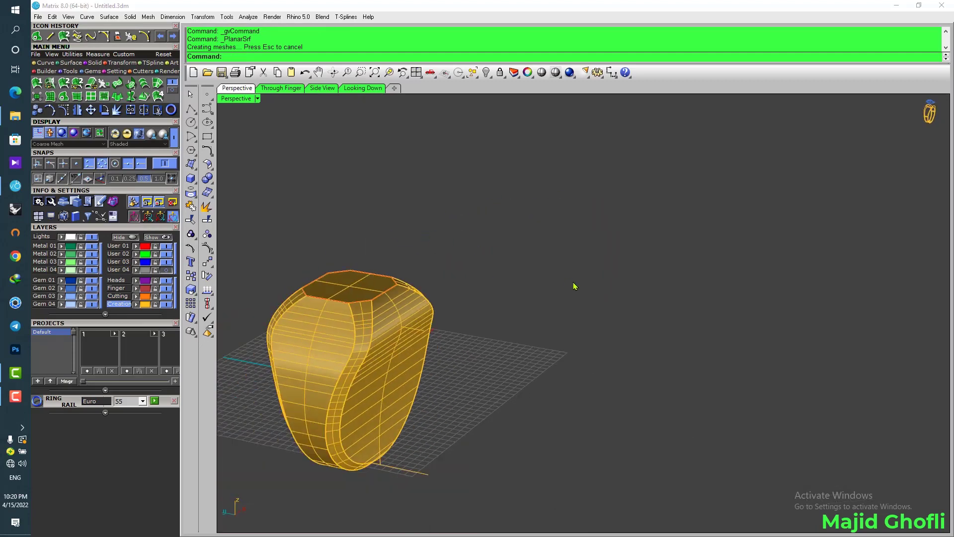
{"action": "right_click_drag", "start_coordinate": [573, 285], "coordinate": [466, 290]}
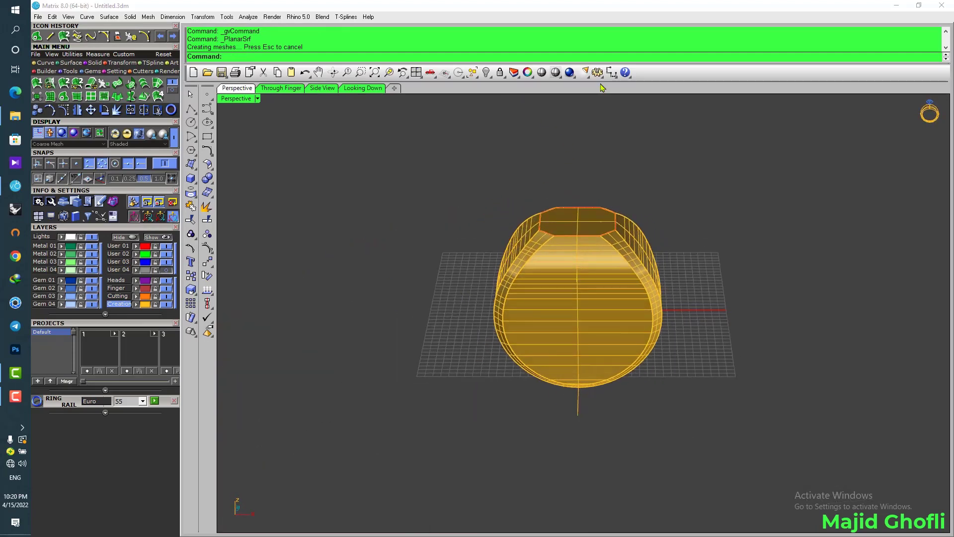
Step: Select all curves in the model and move them to the User 04 layer
{"action": "left_click", "coordinate": [470, 74]}
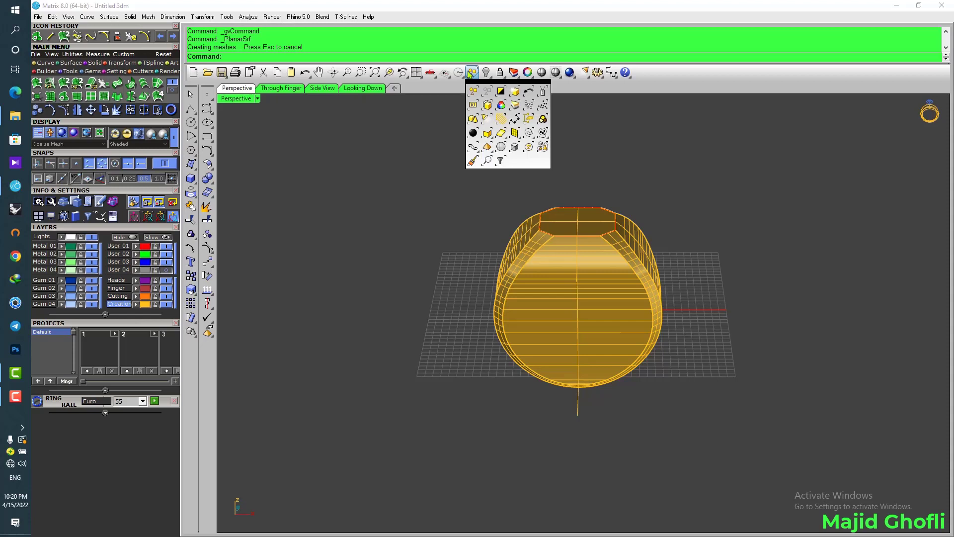
{"action": "left_click", "coordinate": [530, 133]}
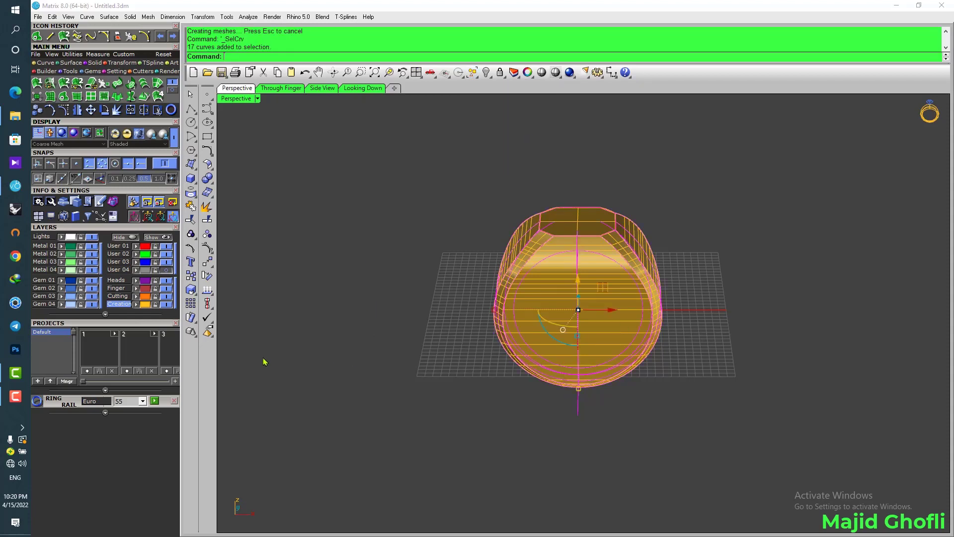
{"action": "left_click", "coordinate": [136, 270]}
{"action": "right_click_drag", "start_coordinate": [351, 270], "coordinate": [447, 277]}
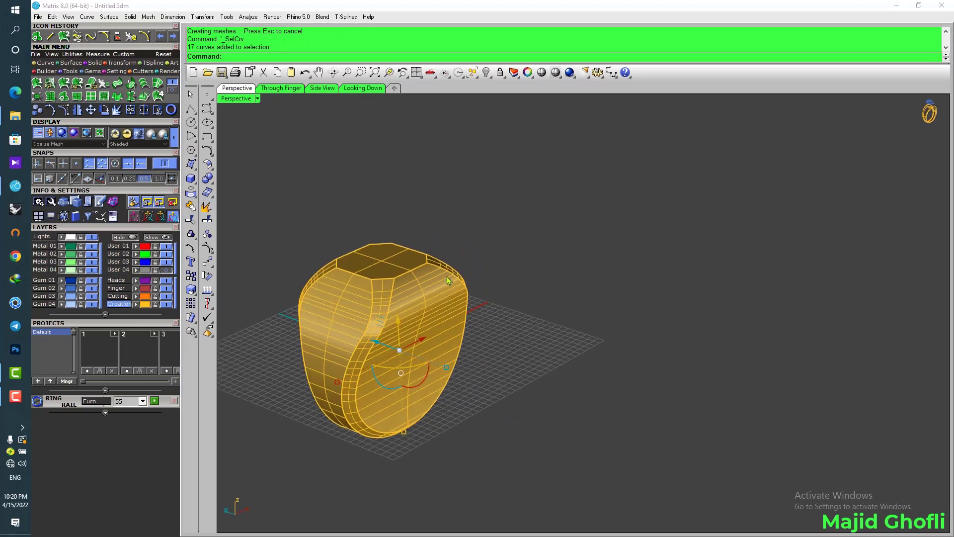
{"action": "right_click_drag", "start_coordinate": [632, 307], "coordinate": [515, 300]}
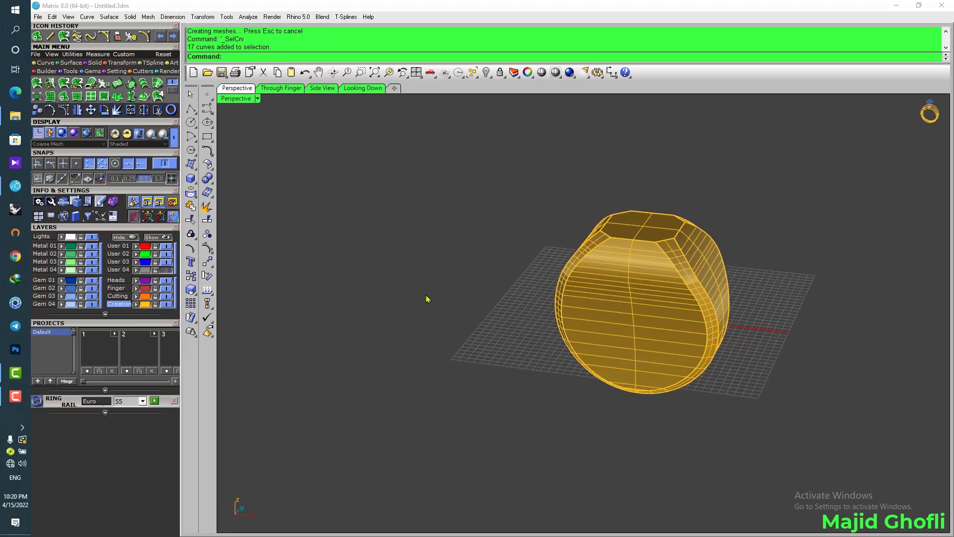
Step: Add a new Euro size 55 ring rail without replacing the existing one
{"action": "left_click", "coordinate": [154, 401]}
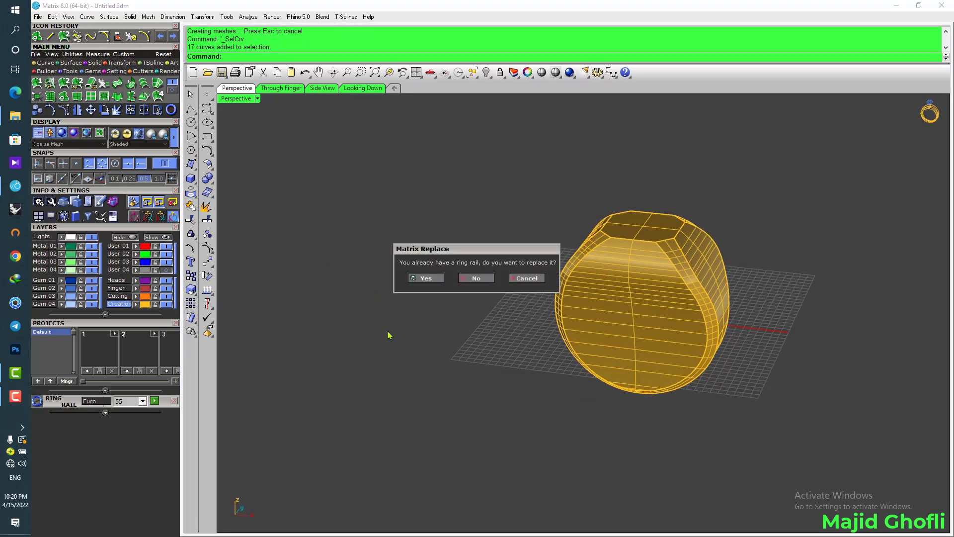
{"action": "left_click", "coordinate": [473, 278]}
{"action": "right_click_drag", "start_coordinate": [448, 366], "coordinate": [506, 349]}
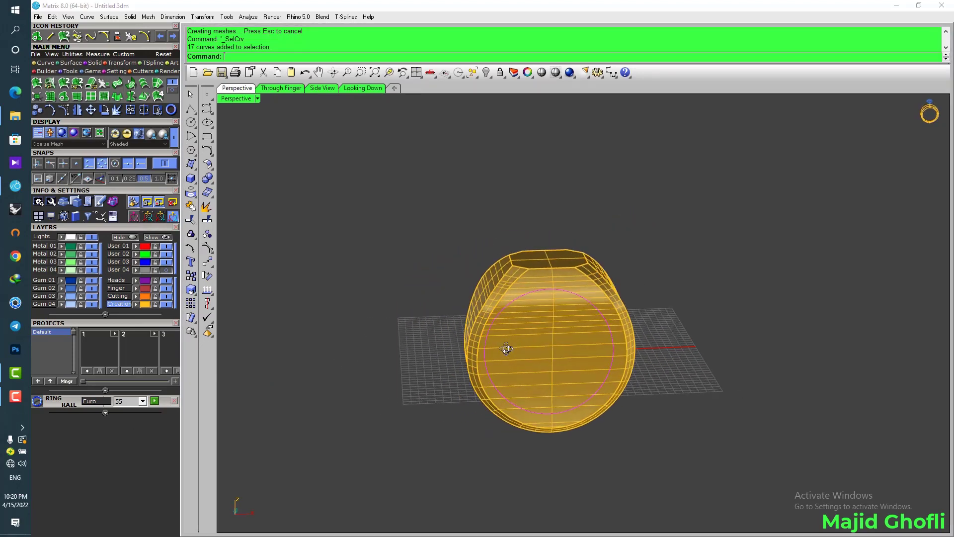
Step: Try Cut to Finger Rail on the unjoined ring surfaces and undo the cut
{"action": "left_click", "coordinate": [144, 72]}
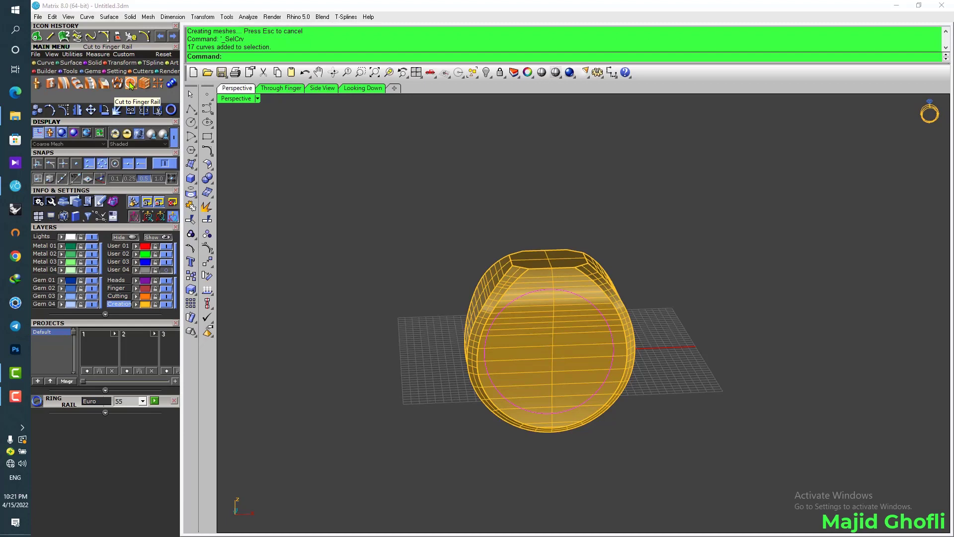
{"action": "left_click", "coordinate": [130, 83]}
{"action": "right_click_drag", "start_coordinate": [720, 290], "coordinate": [734, 293]}
{"action": "key", "text": "Return"}
{"action": "key", "text": "ctrl+z"}
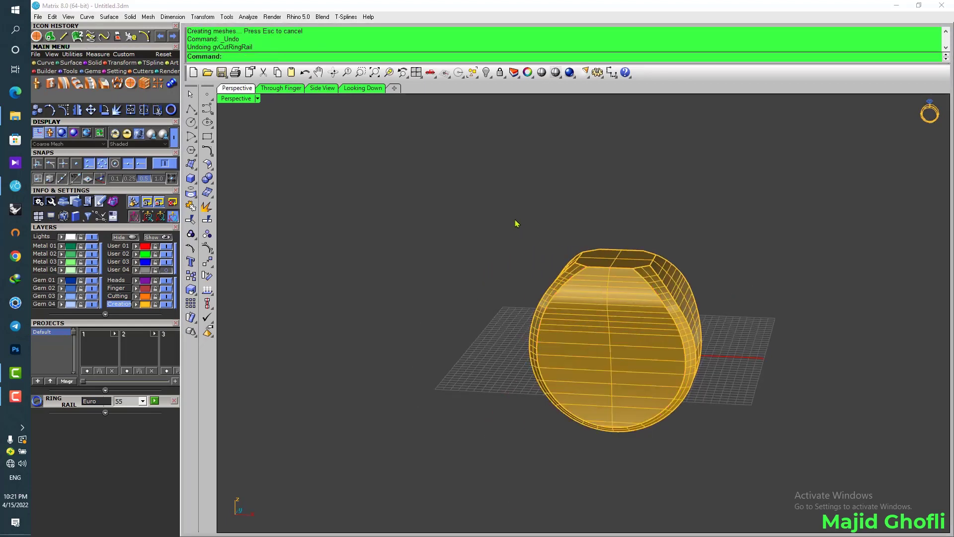
Step: Join the seven ring surfaces into one closed polysurface
{"action": "left_click_drag", "start_coordinate": [516, 222], "coordinate": [773, 486]}
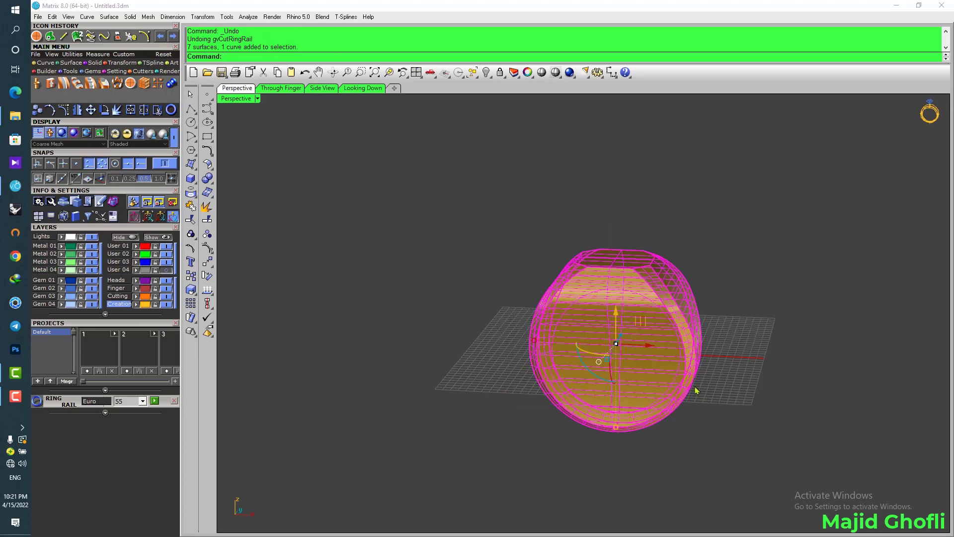
{"action": "key", "text": "ctrl+j"}
{"action": "scroll", "coordinate": [826, 329], "scroll_direction": "up", "scroll_amount": 4}
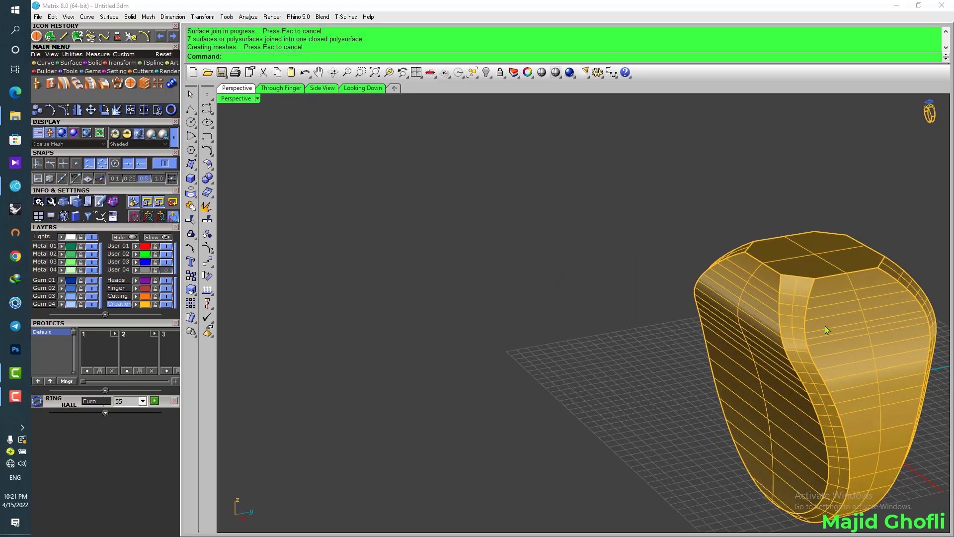
{"action": "left_click", "coordinate": [826, 329]}
{"action": "scroll", "coordinate": [735, 298], "scroll_direction": "down", "scroll_amount": 4}
{"action": "right_click_drag", "start_coordinate": [462, 297], "coordinate": [497, 293]}
Step: Activate the Finger layer and cut the finger hole through the joined ring body with Cut to Finger Rail
{"action": "left_click", "coordinate": [641, 300]}
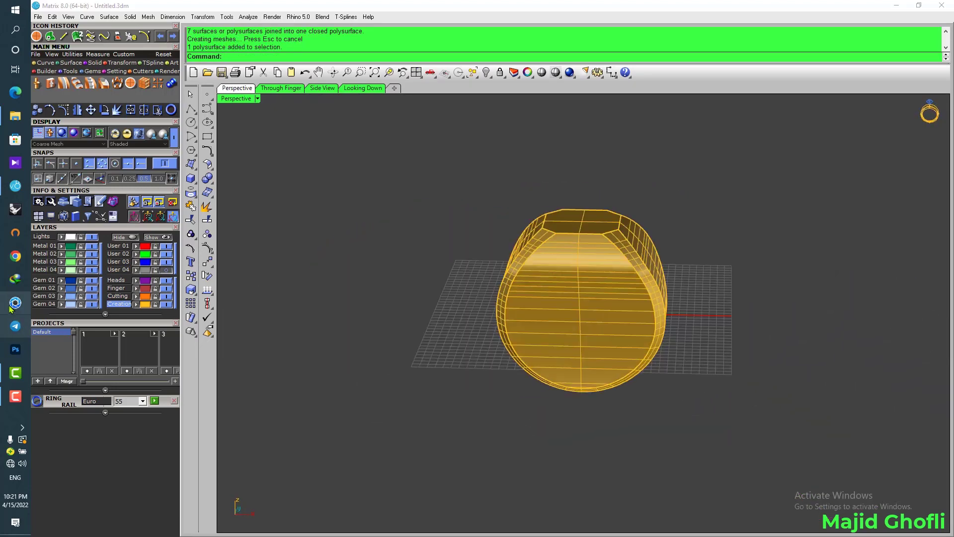
{"action": "left_click", "coordinate": [117, 288]}
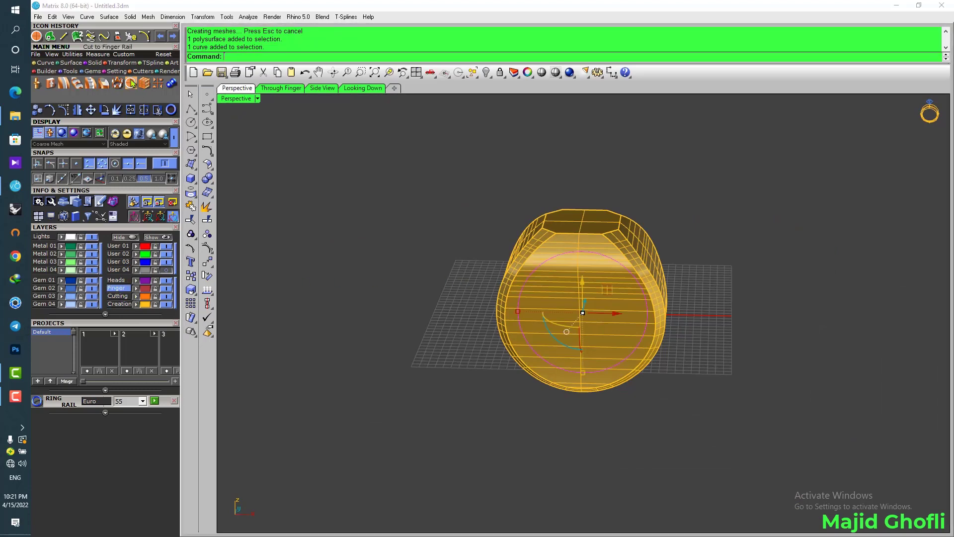
{"action": "left_click", "coordinate": [133, 83]}
{"action": "left_click", "coordinate": [622, 303]}
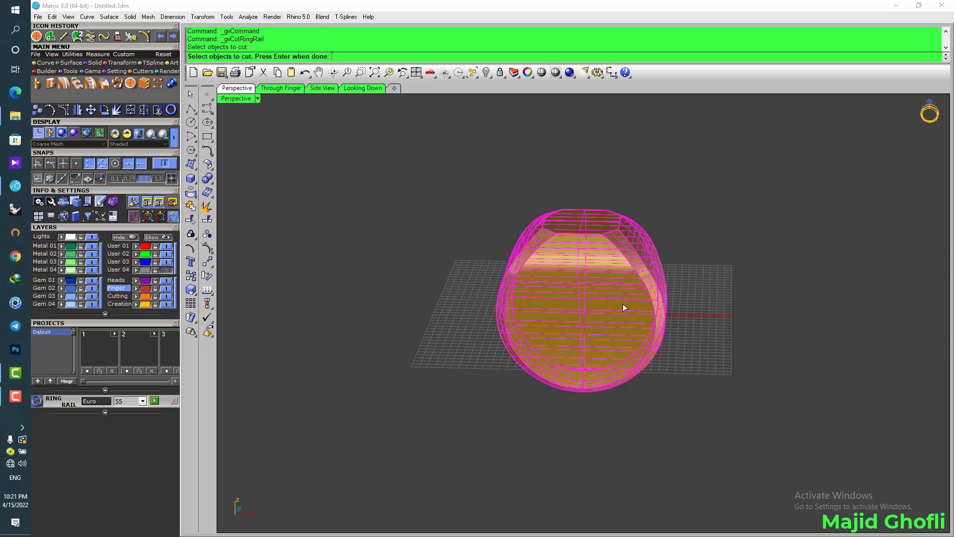
{"action": "key", "text": "Return"}
{"action": "right_click_drag", "start_coordinate": [713, 336], "coordinate": [863, 384]}
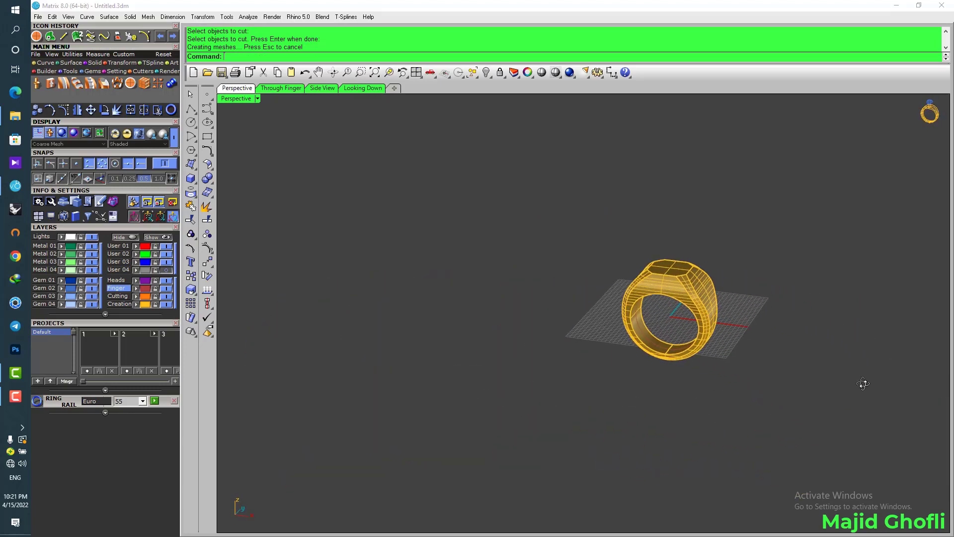
{"action": "scroll", "coordinate": [716, 327], "scroll_direction": "up", "scroll_amount": 6}
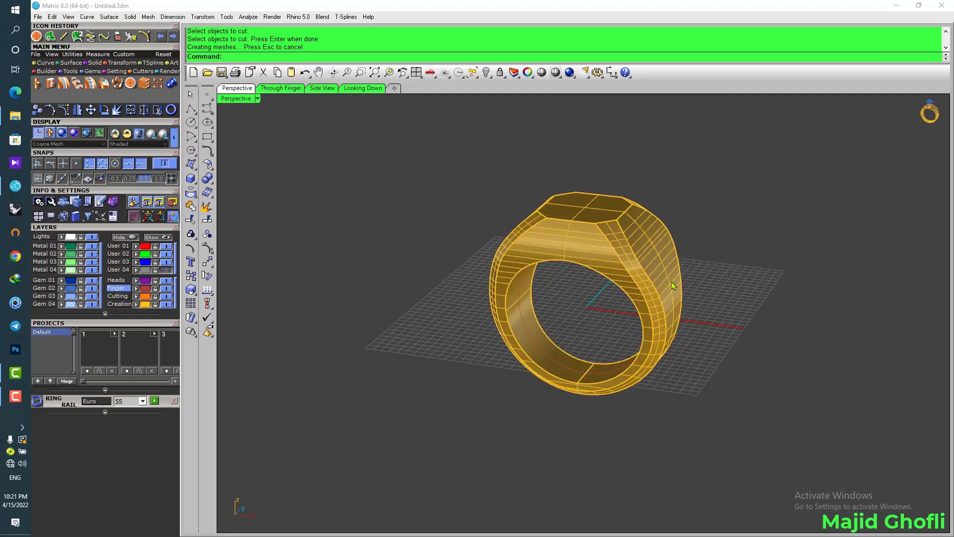
{"action": "right_click_drag", "start_coordinate": [486, 310], "coordinate": [543, 215]}
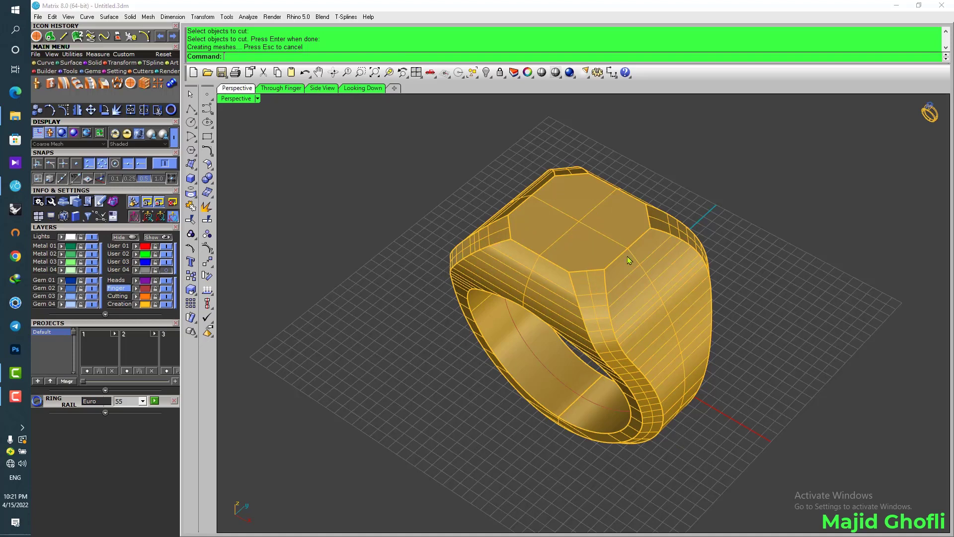
{"action": "right_click_drag", "start_coordinate": [627, 257], "coordinate": [521, 333]}
Step: Fillet all edges of the ring body with a radius of 0.2
{"action": "left_click", "coordinate": [113, 72]}
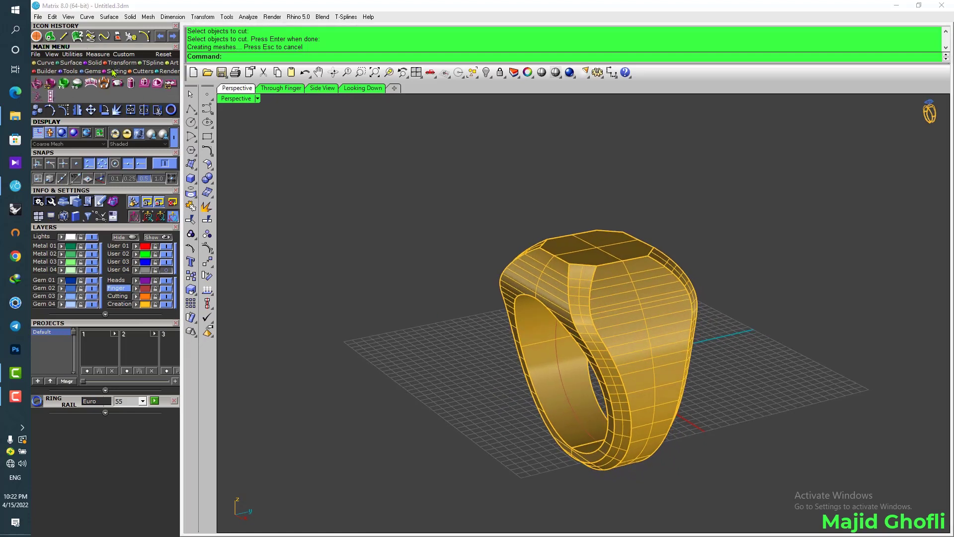
{"action": "left_click", "coordinate": [92, 63]}
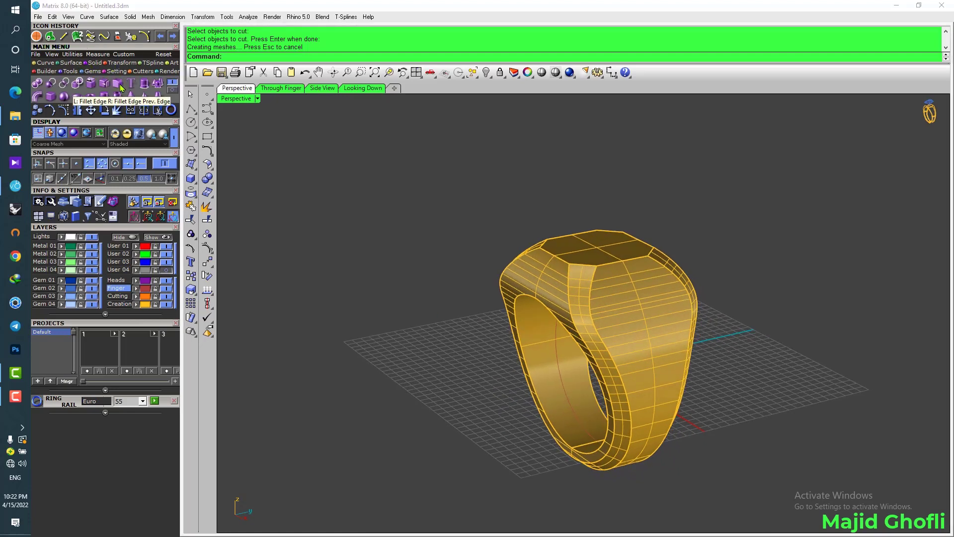
{"action": "left_click", "coordinate": [119, 84]}
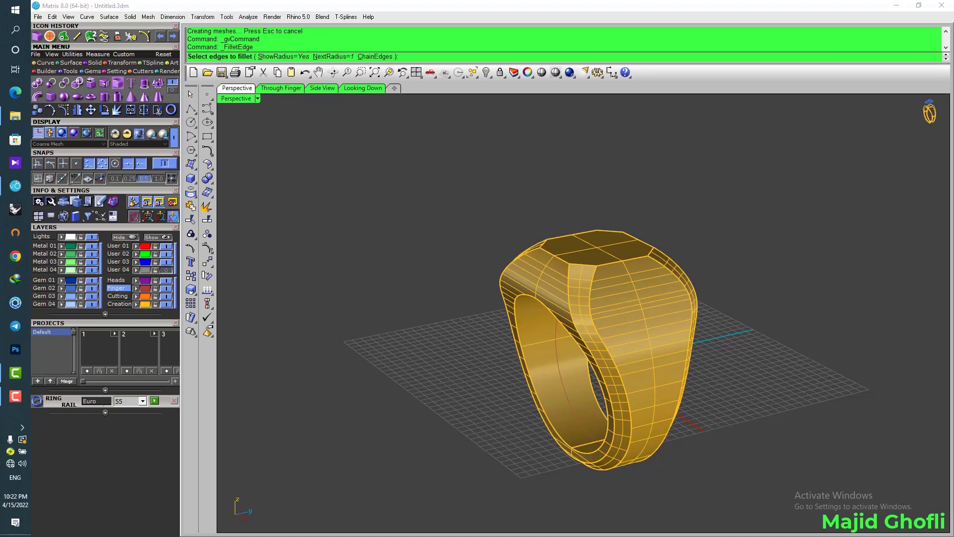
{"action": "type", "text": ".2"}
{"action": "key", "text": "Return"}
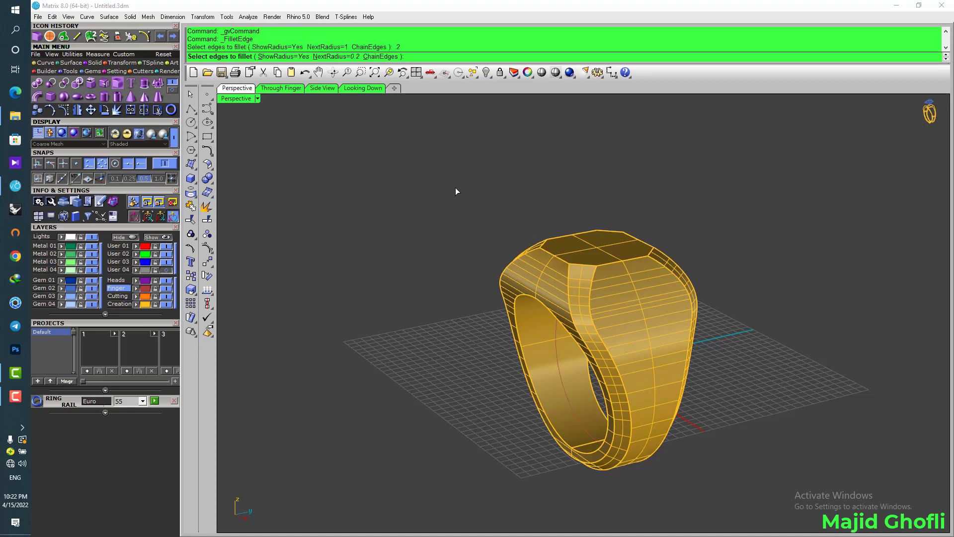
{"action": "left_click_drag", "start_coordinate": [455, 187], "coordinate": [790, 531]}
{"action": "key", "text": "Return"}
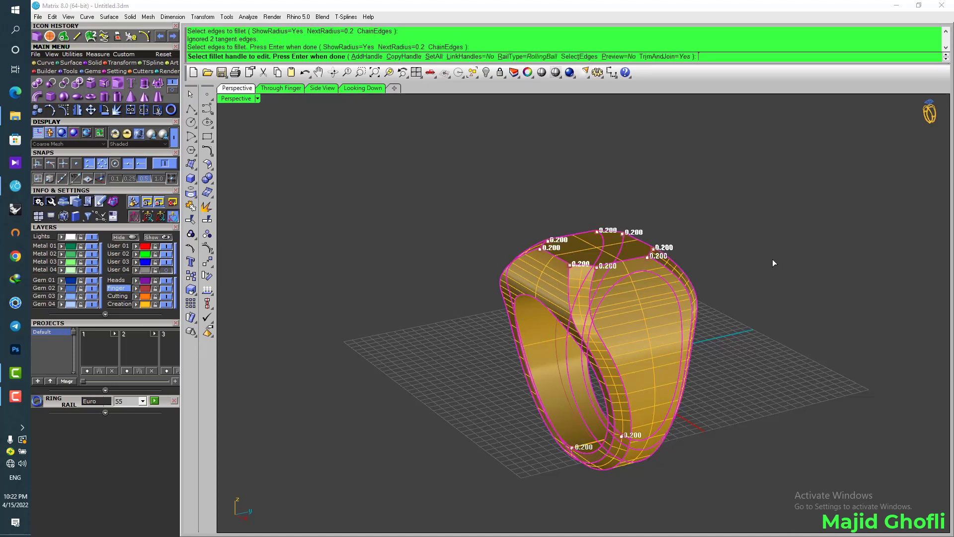
{"action": "key", "text": "Return"}
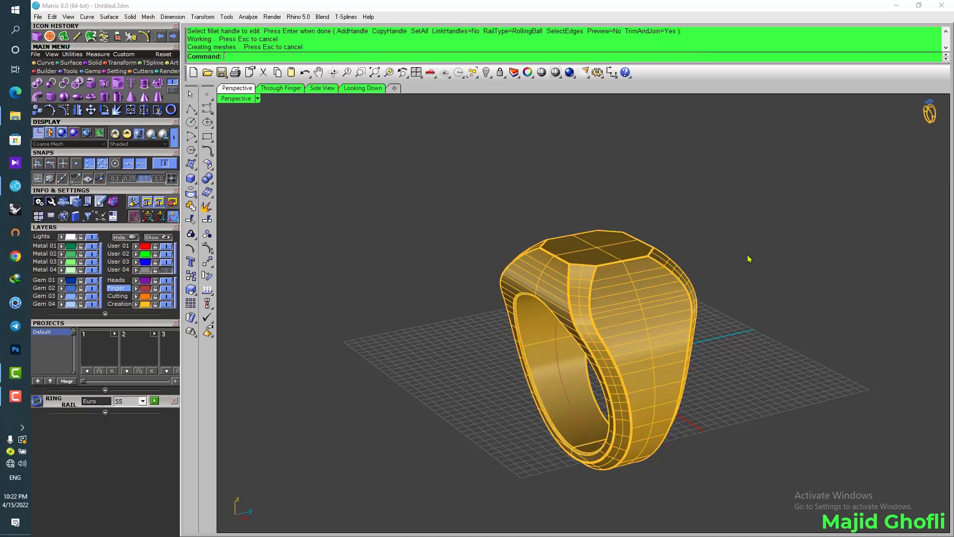
{"action": "scroll", "coordinate": [487, 334], "scroll_direction": "up", "scroll_amount": 10}
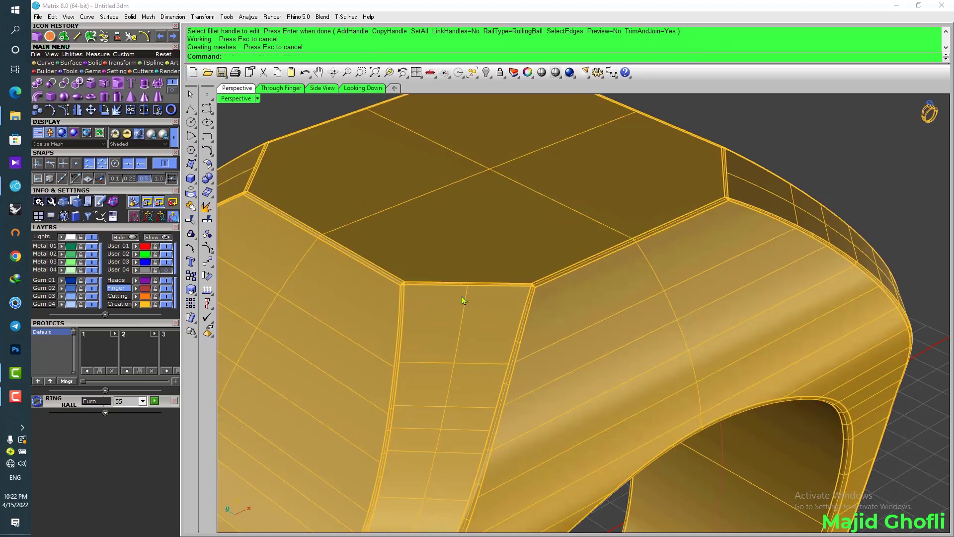
Step: Set the Perspective viewport's display mode to Rendered and examine the filleted ring as a whole
{"action": "left_click", "coordinate": [225, 98]}
{"action": "left_click", "coordinate": [298, 51]}
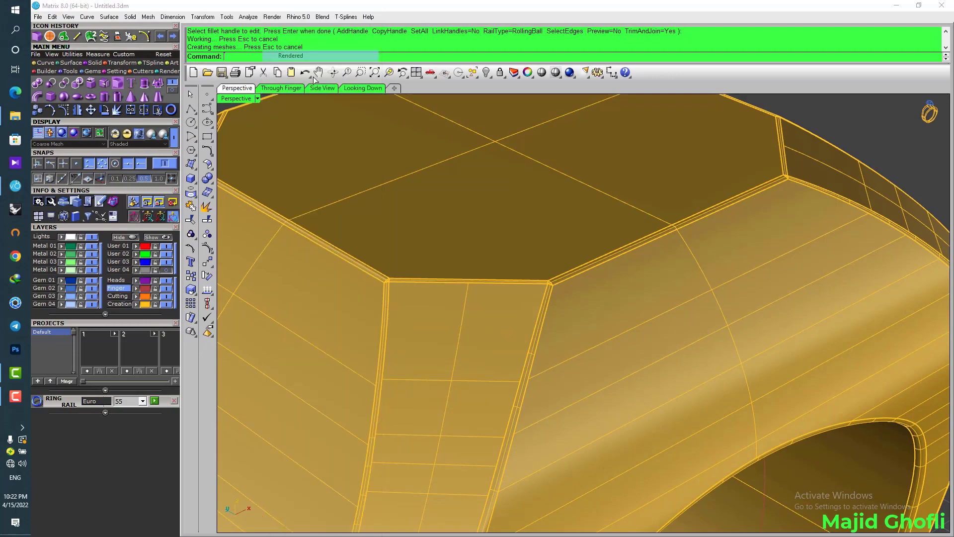
{"action": "scroll", "coordinate": [729, 329], "scroll_direction": "down", "scroll_amount": 5}
{"action": "scroll", "coordinate": [729, 329], "scroll_direction": "down", "scroll_amount": 8}
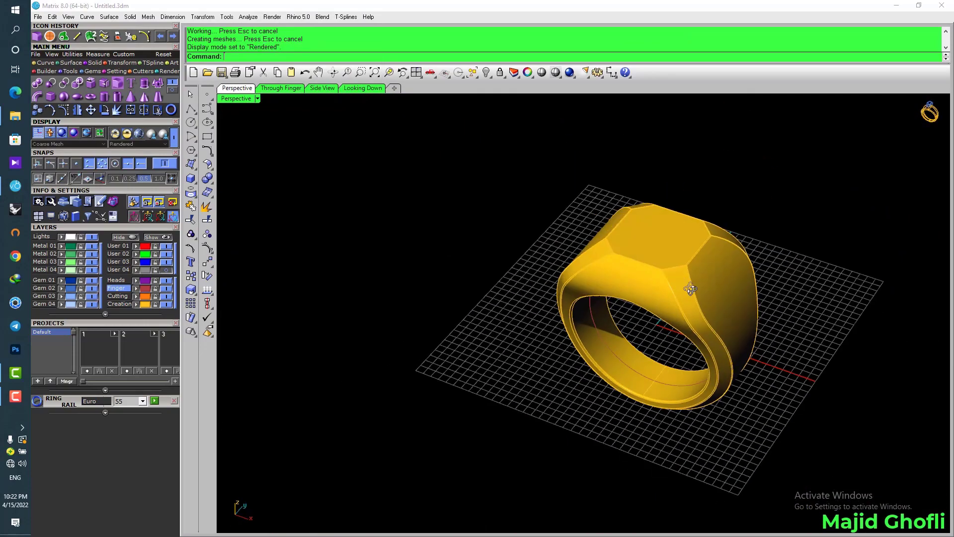
{"action": "right_click_drag", "start_coordinate": [688, 285], "coordinate": [454, 237]}
{"action": "scroll", "coordinate": [651, 356], "scroll_direction": "down", "scroll_amount": 6}
{"action": "scroll", "coordinate": [500, 362], "scroll_direction": "up", "scroll_amount": 10}
Step: Set the Perspective viewport's display mode to My Favorite (ICE) and inspect the finished ring from all around
{"action": "left_click", "coordinate": [244, 99]}
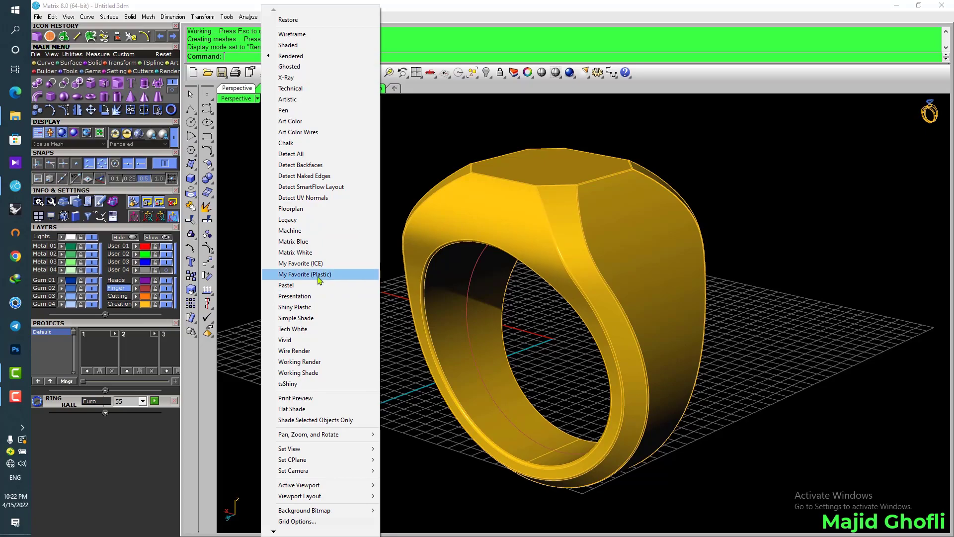
{"action": "left_click", "coordinate": [301, 263]}
{"action": "right_click_drag", "start_coordinate": [419, 349], "coordinate": [521, 341]}
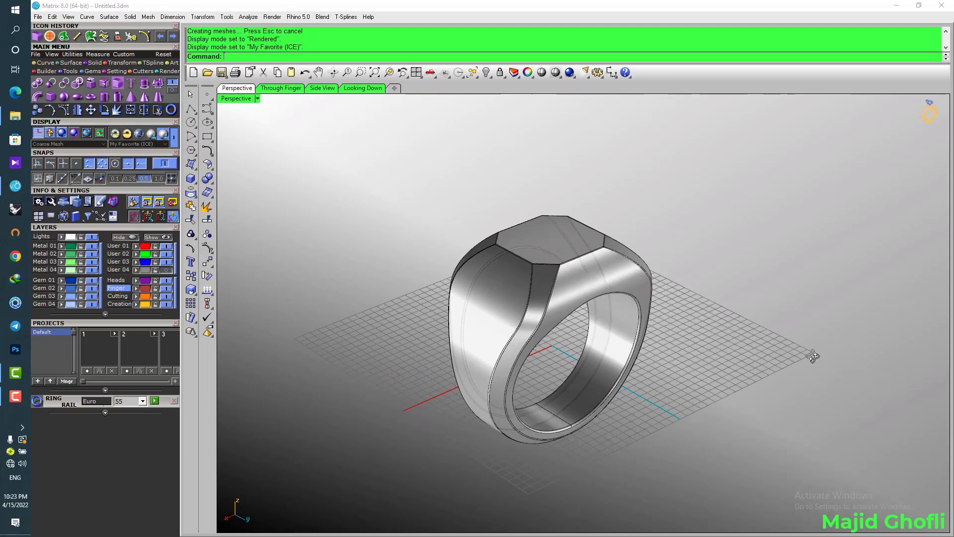
{"action": "right_click_drag", "start_coordinate": [628, 364], "coordinate": [690, 362]}
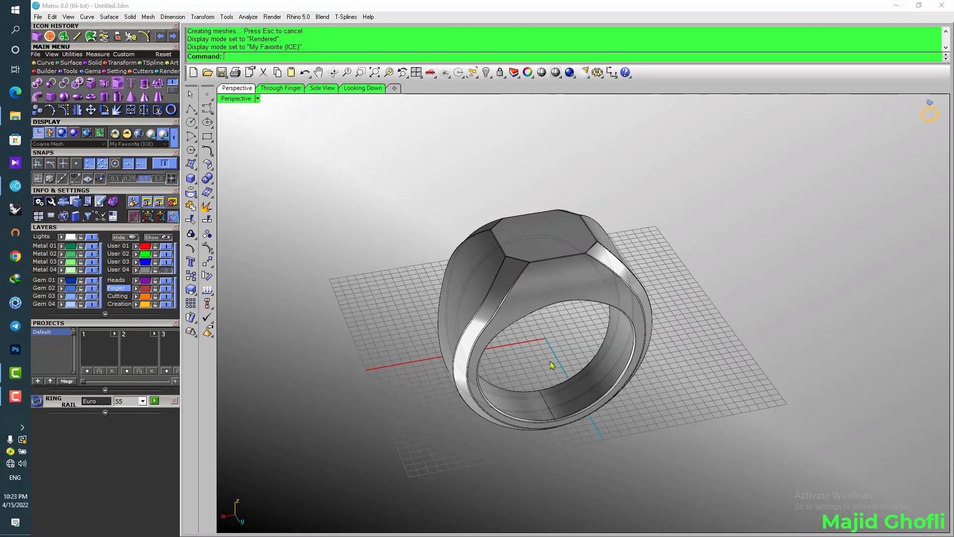
{"action": "right_click_drag", "start_coordinate": [551, 366], "coordinate": [532, 359]}
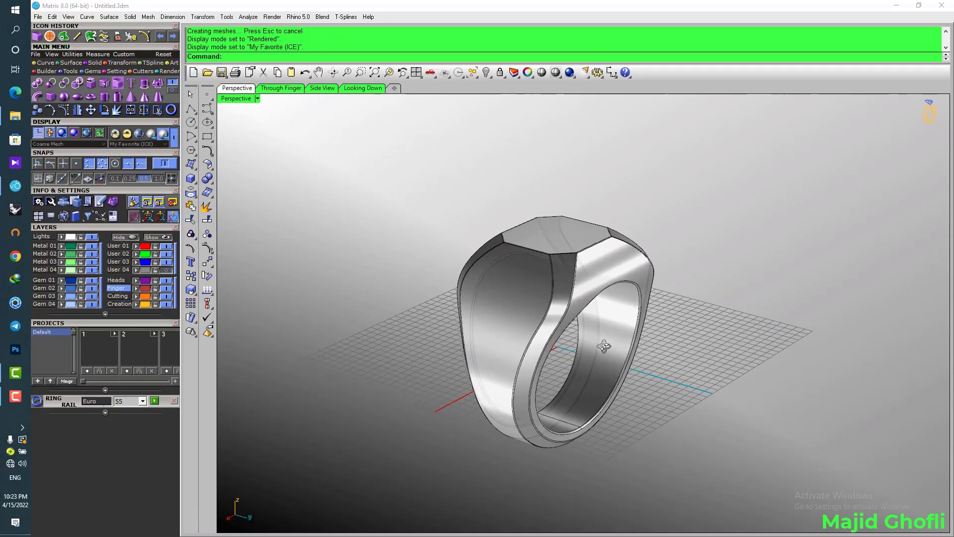
{"action": "right_click_drag", "start_coordinate": [672, 334], "coordinate": [511, 319]}
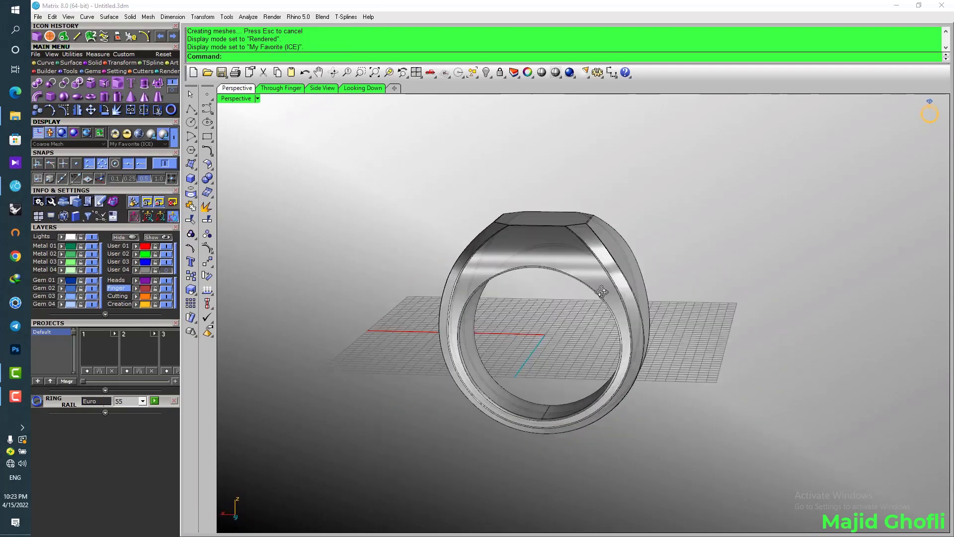
{"action": "right_click_drag", "start_coordinate": [625, 239], "coordinate": [467, 232]}
{"action": "right_click_drag", "start_coordinate": [531, 322], "coordinate": [660, 352]}
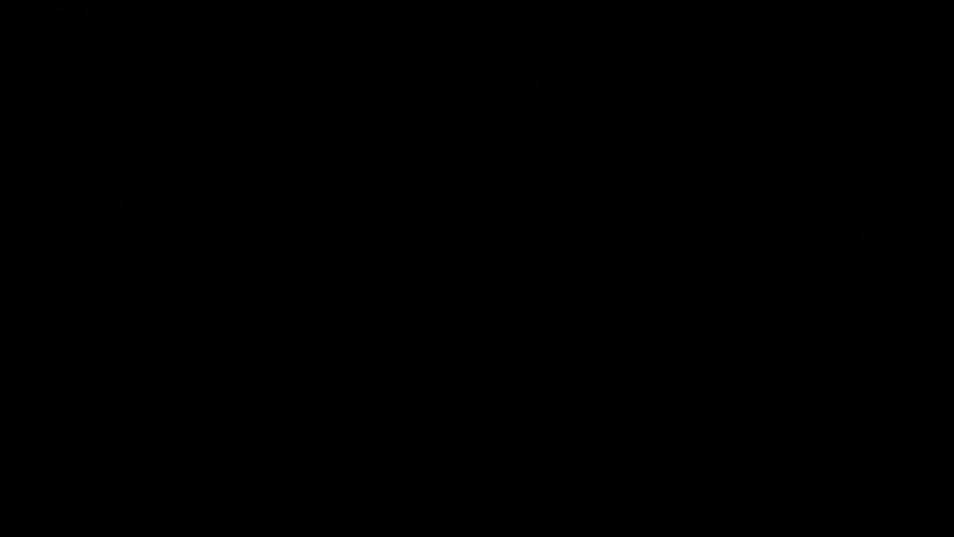